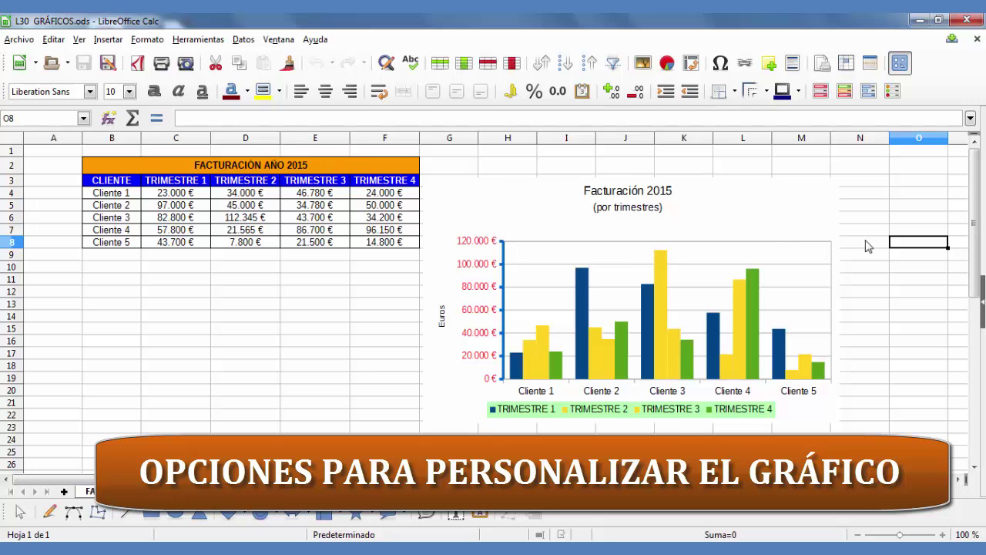
# Open the Facturación 2015 chart for editing and view the available chart types without changing the type
pyautogui.click(751, 221)
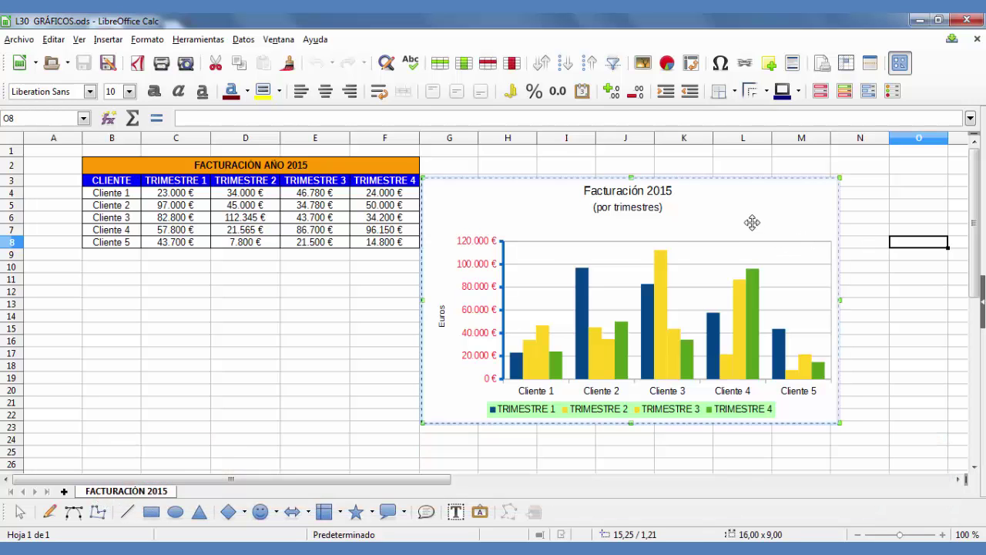
pyautogui.doubleClick(751, 222)
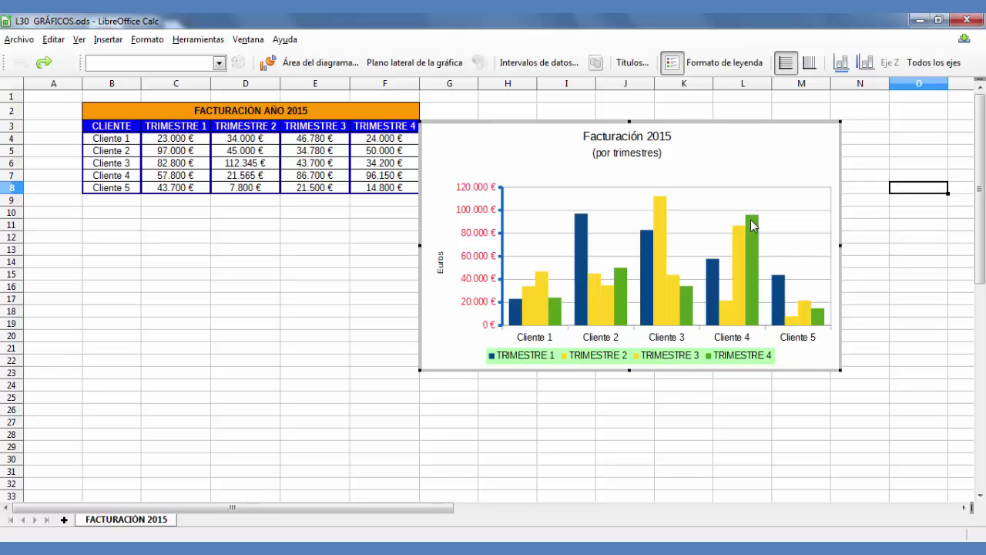
pyautogui.click(266, 64)
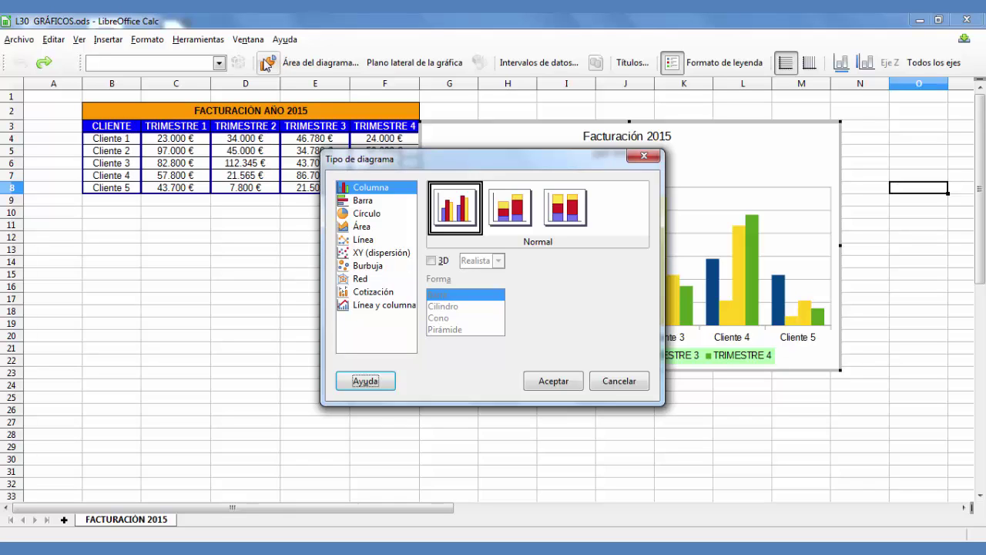
pyautogui.click(625, 382)
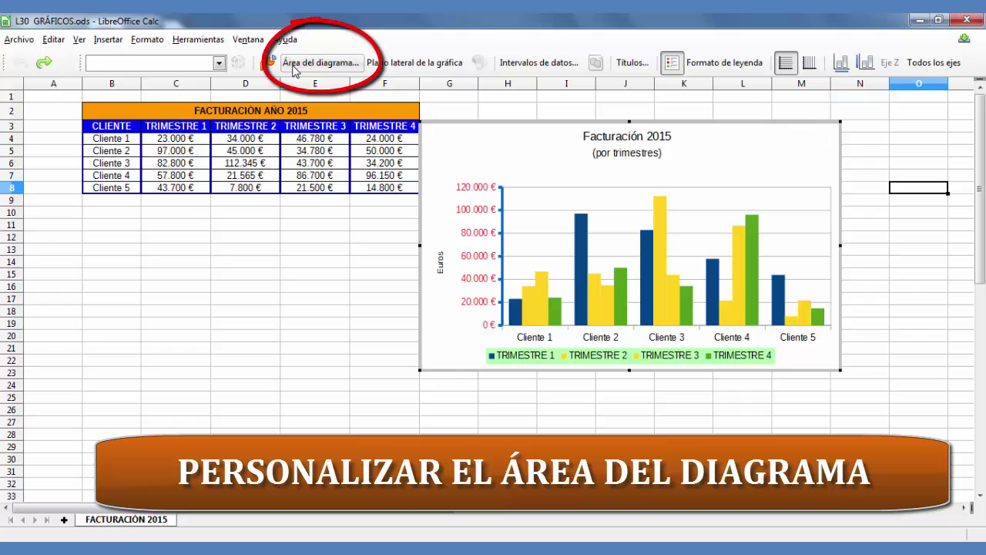
# View the chart area's border properties and close them without changes
pyautogui.click(293, 69)
pyautogui.click(25, 134)
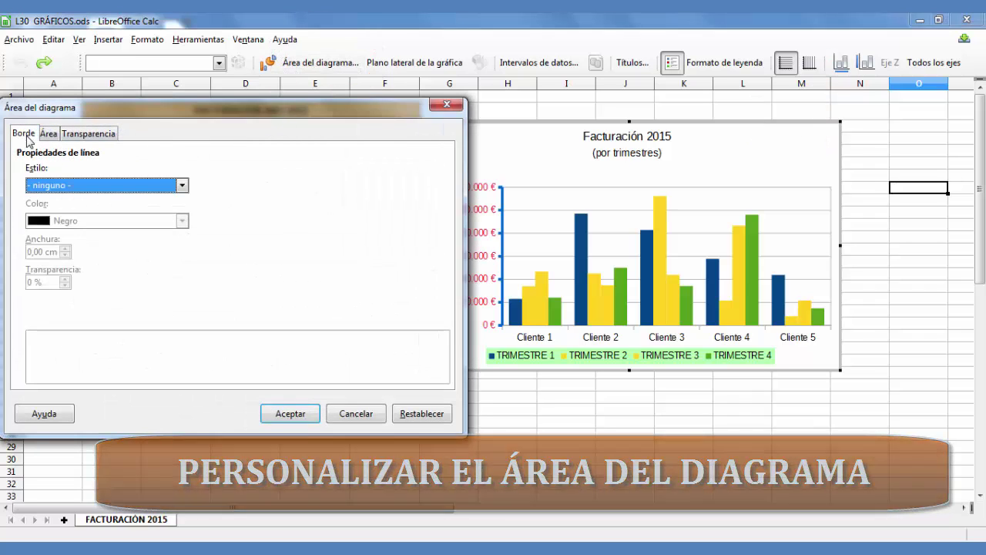
pyautogui.click(447, 104)
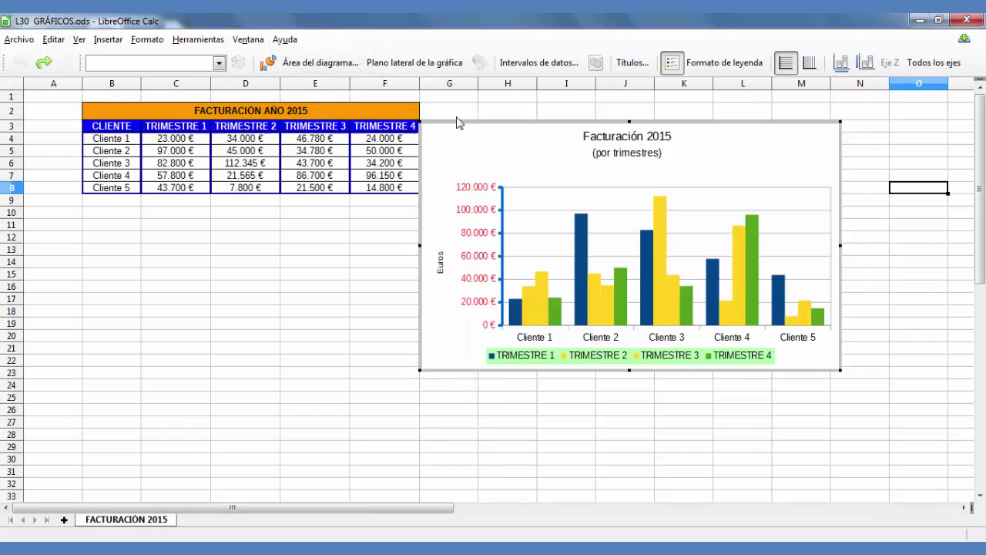
# Give the chart area a continuous (Continuo) border line in black (Negro) and finish editing the chart
pyautogui.rightClick(541, 152)
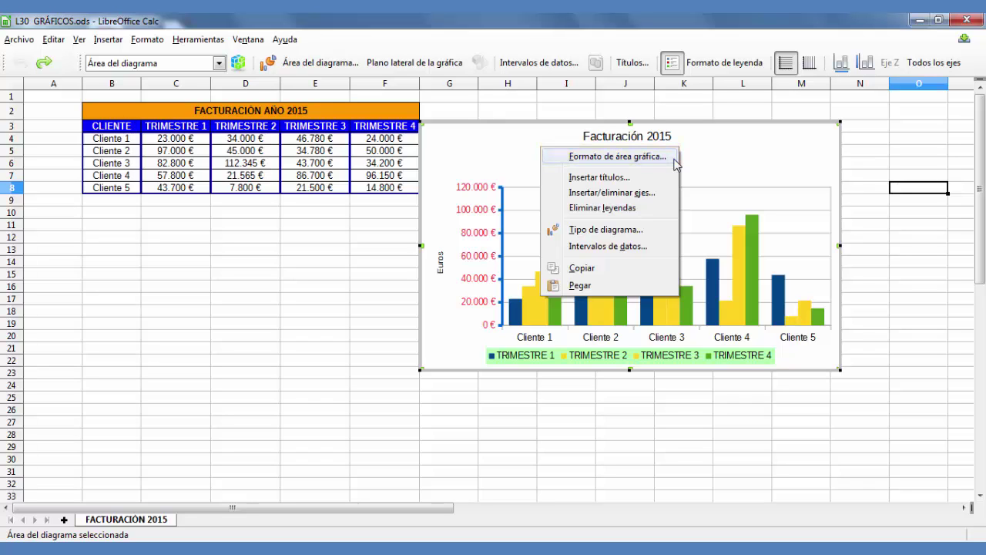
pyautogui.click(675, 160)
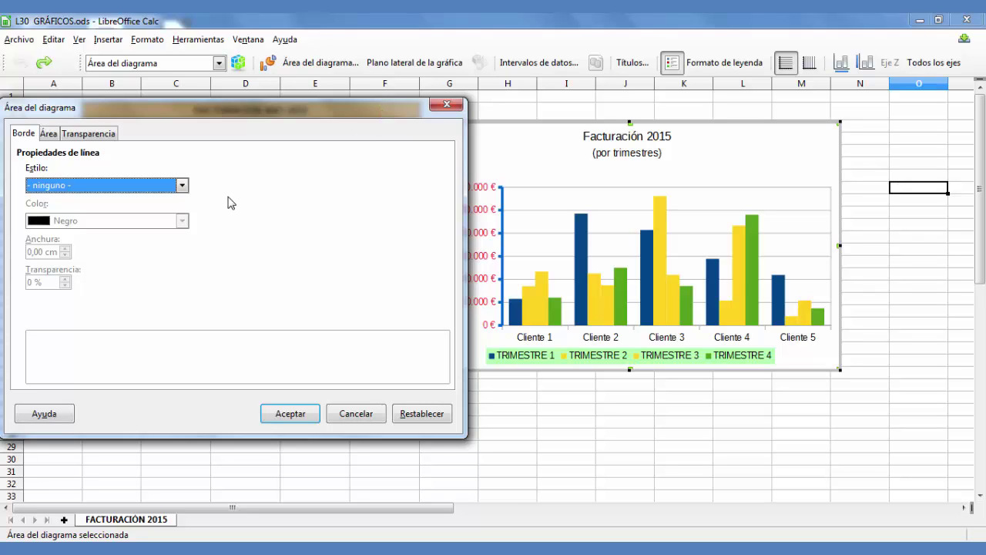
pyautogui.click(182, 187)
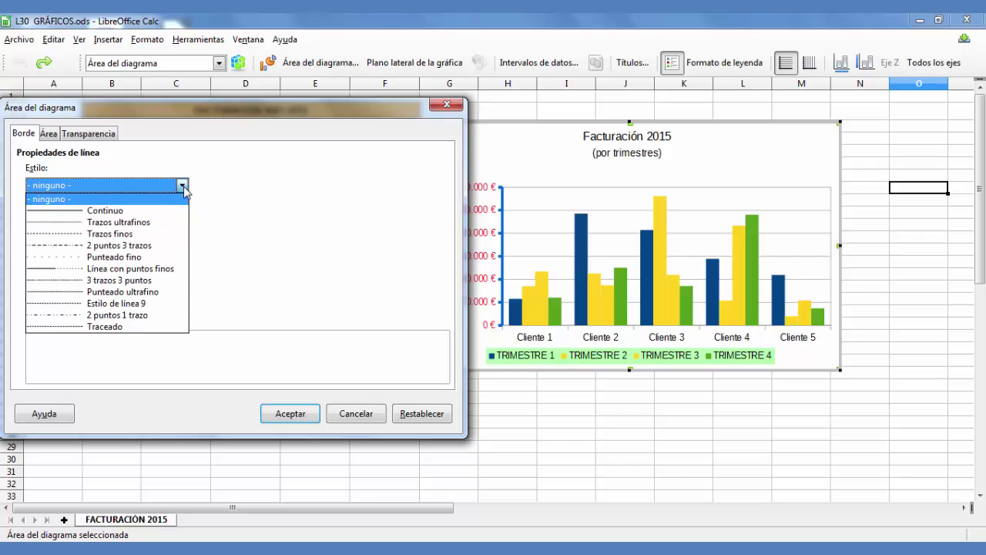
pyautogui.click(146, 217)
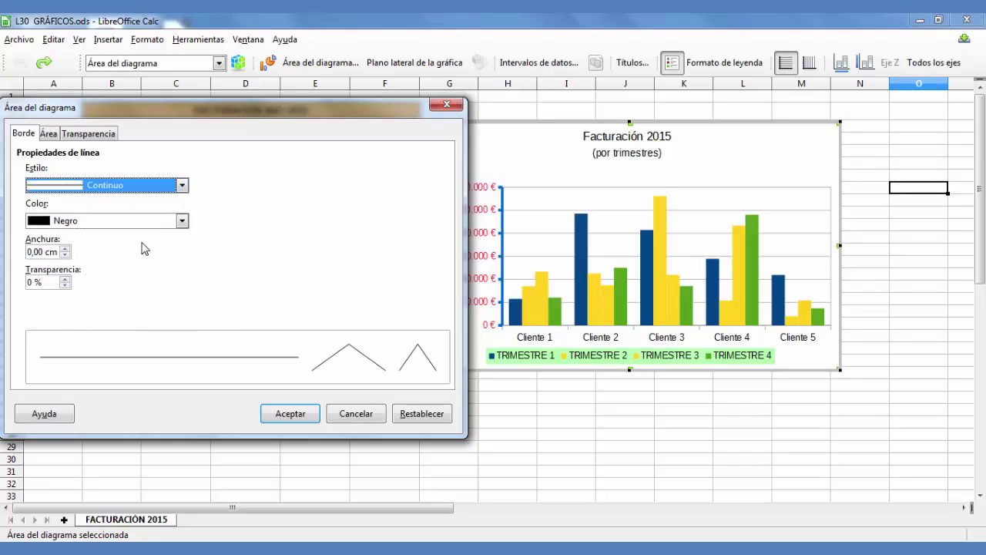
pyautogui.click(181, 222)
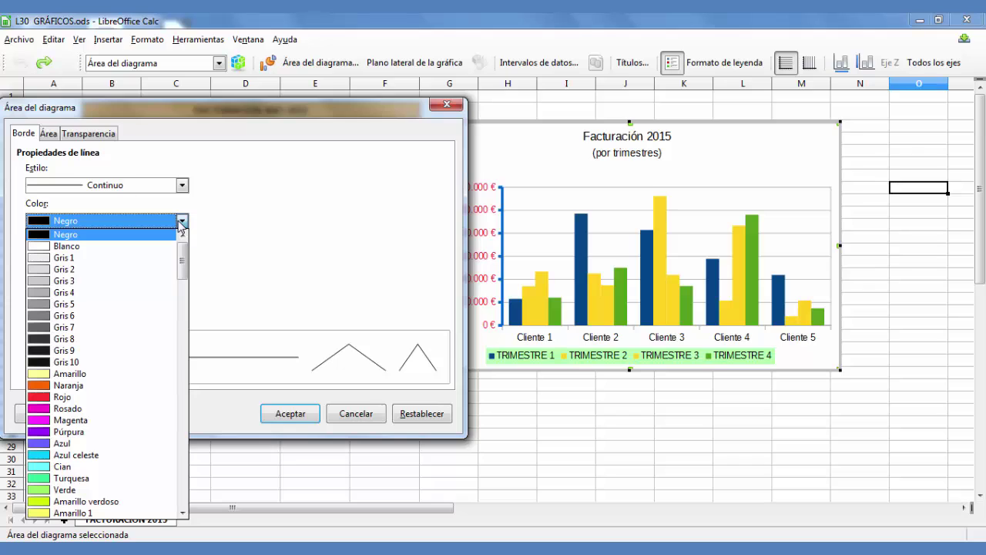
pyautogui.click(181, 222)
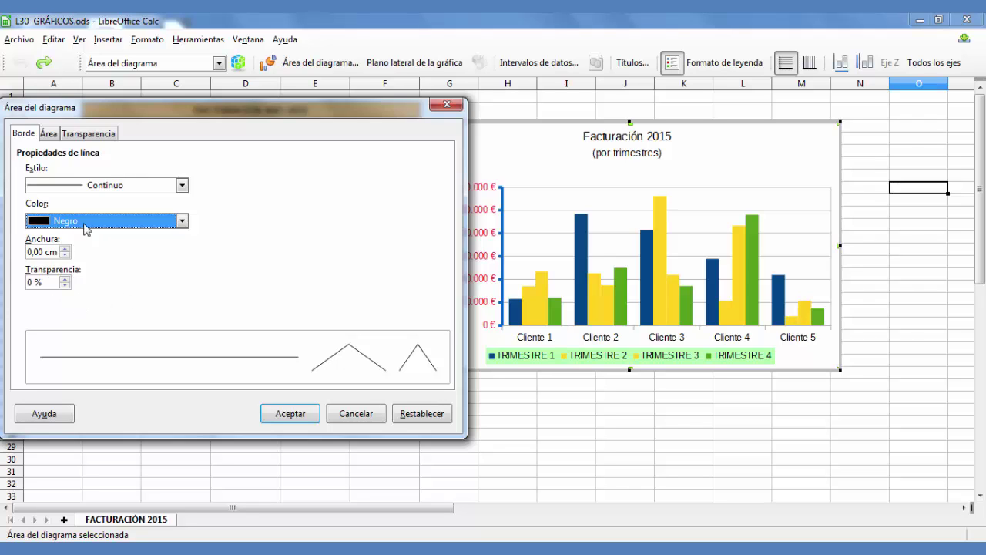
pyautogui.click(304, 413)
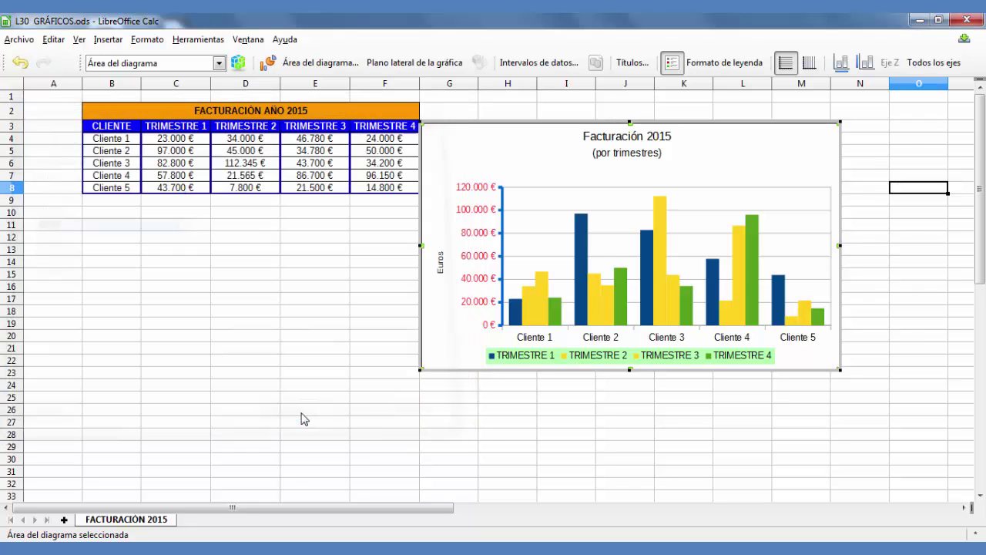
pyautogui.click(279, 293)
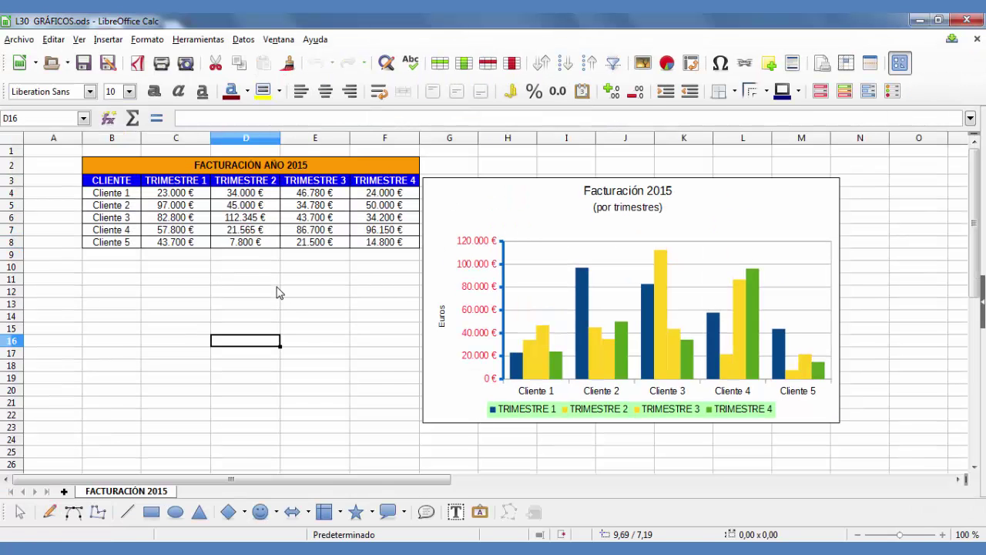
# Reopen the chart for editing and choose a solid Gris 4 colour fill for its chart area
pyautogui.doubleClick(765, 215)
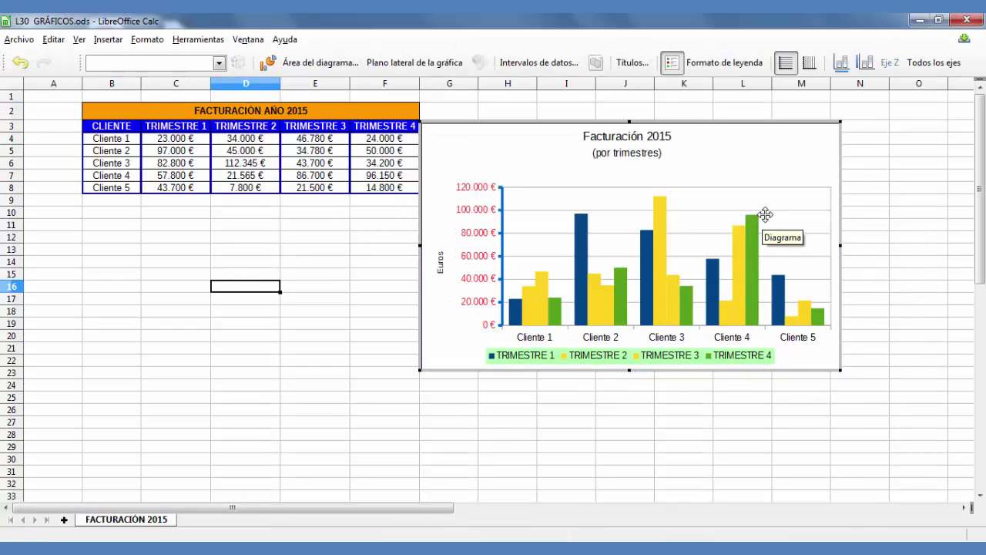
pyautogui.click(321, 64)
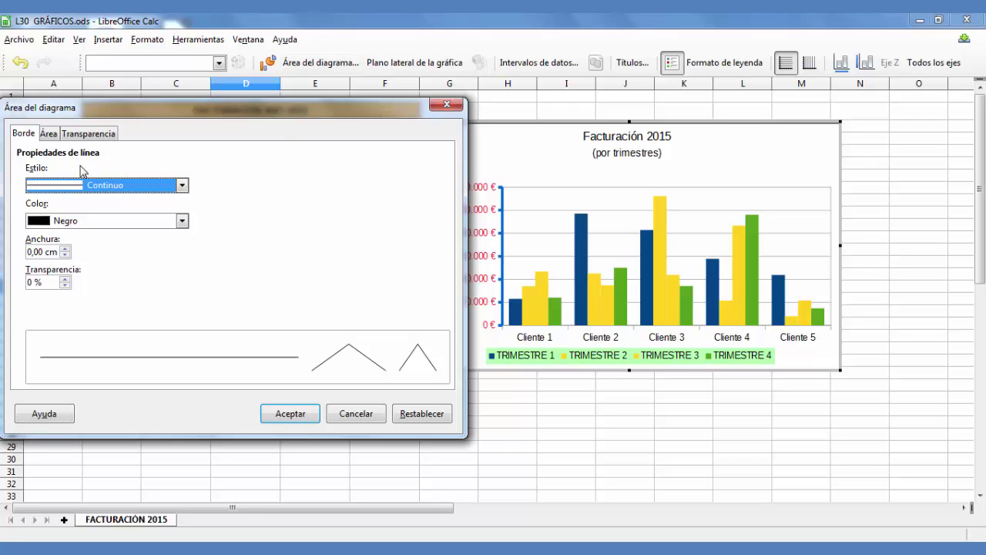
pyautogui.click(54, 142)
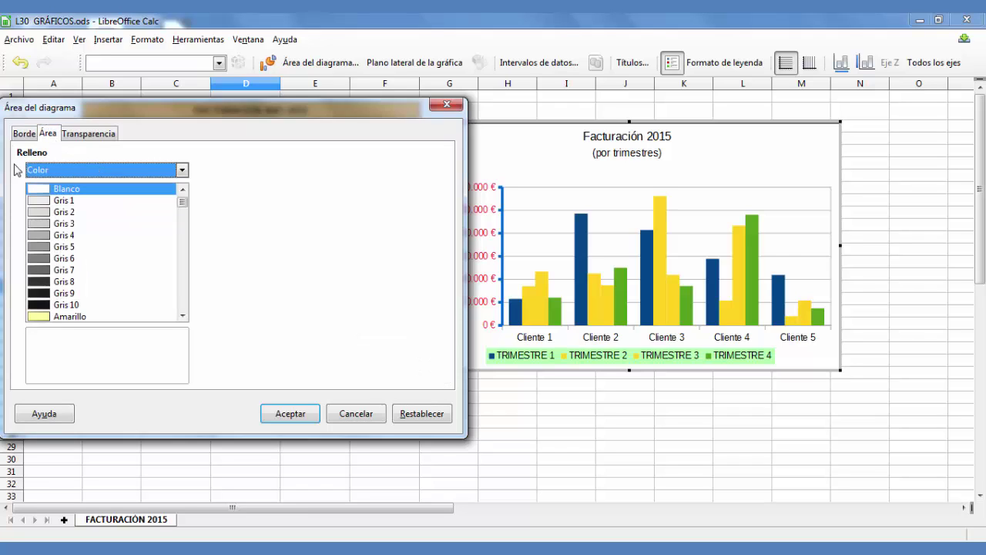
pyautogui.click(185, 171)
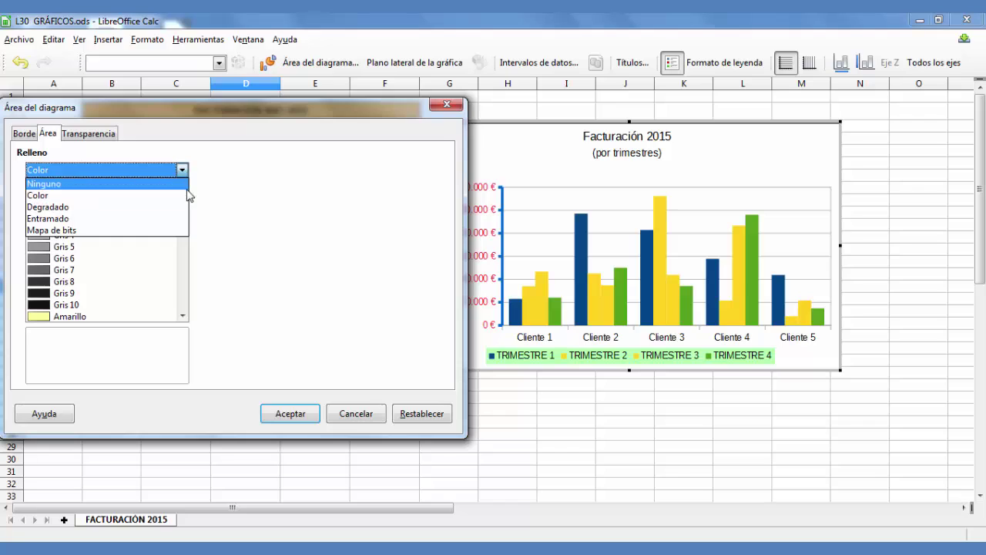
pyautogui.click(183, 197)
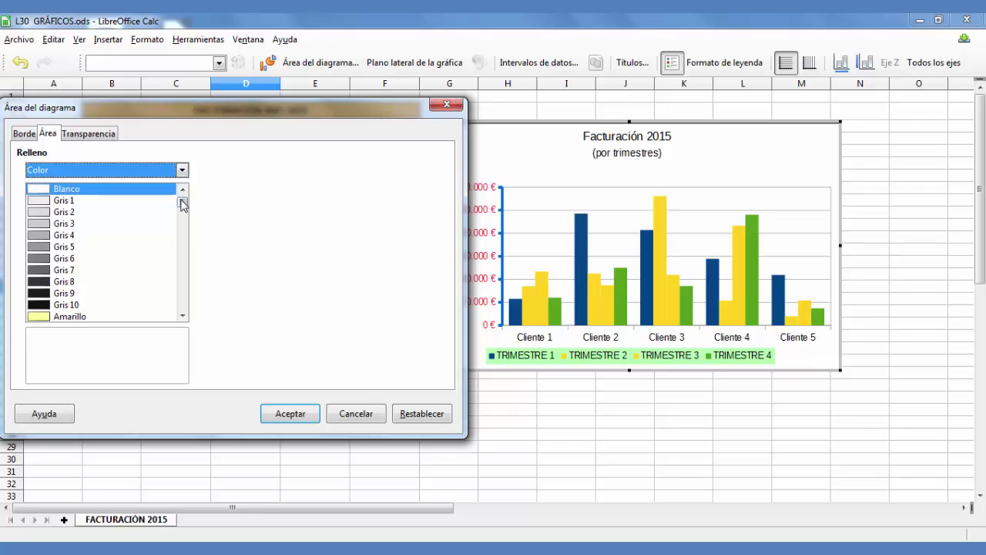
pyautogui.click(66, 237)
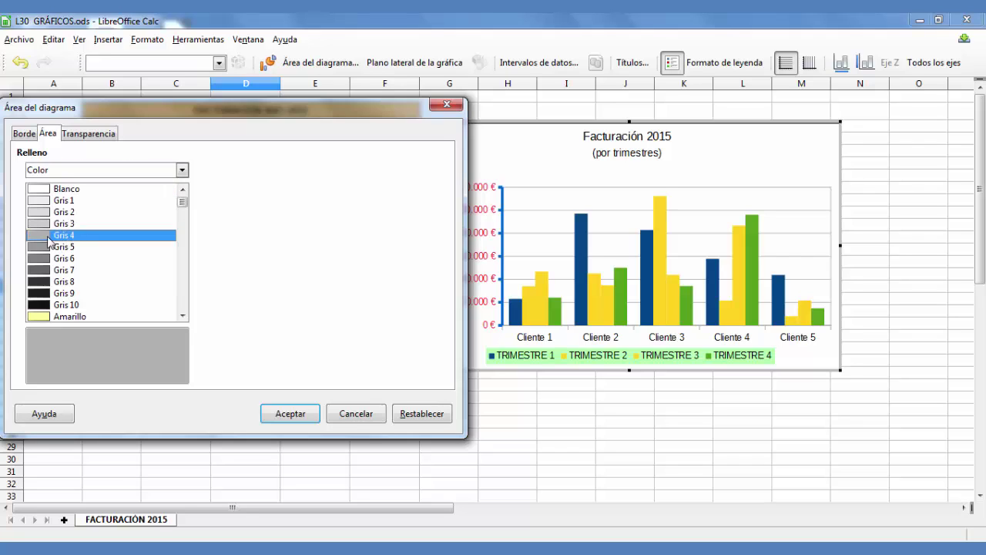
# Set the chart area's transparency to 50 %, apply the formatting and leave chart editing
pyautogui.click(101, 134)
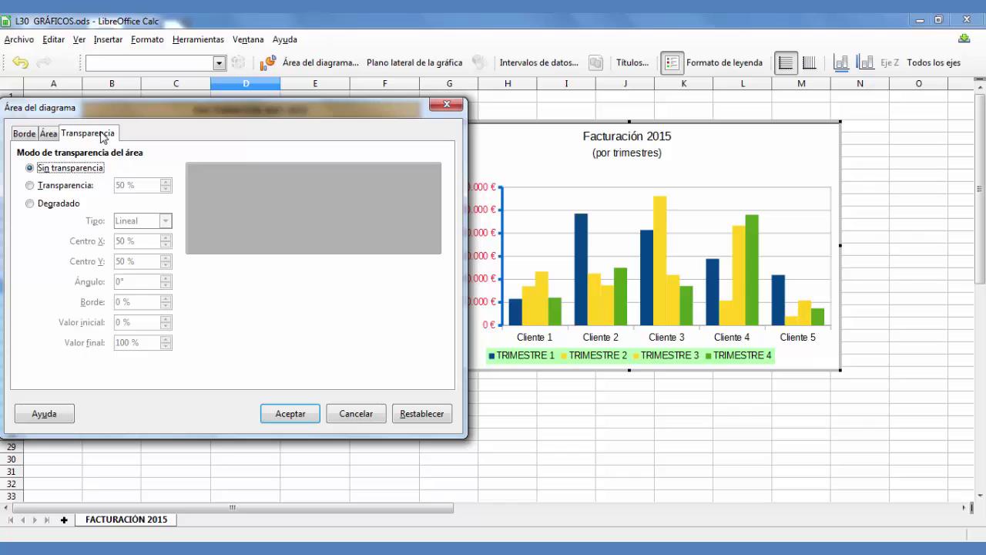
pyautogui.click(31, 185)
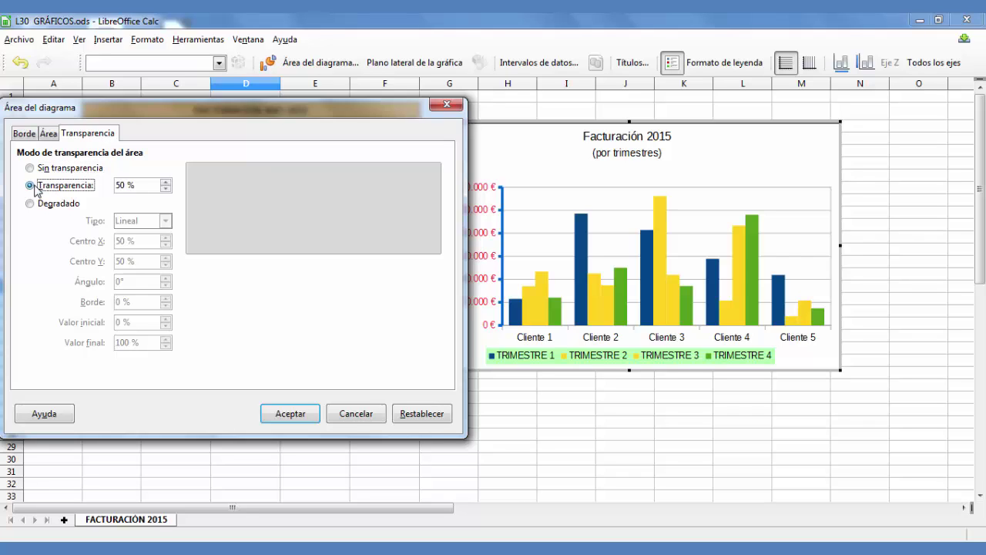
pyautogui.click(146, 188)
pyautogui.click(148, 185)
pyautogui.click(290, 416)
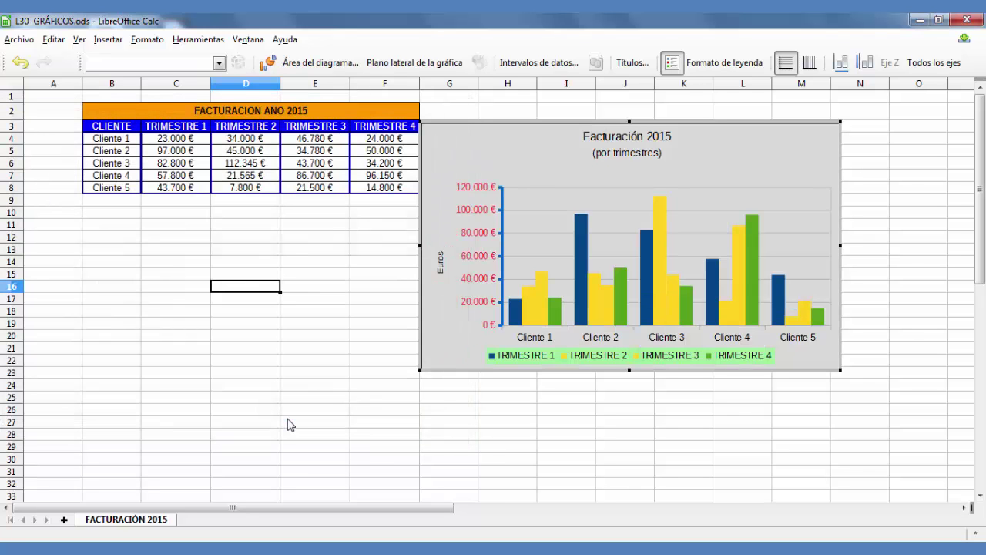
pyautogui.click(911, 242)
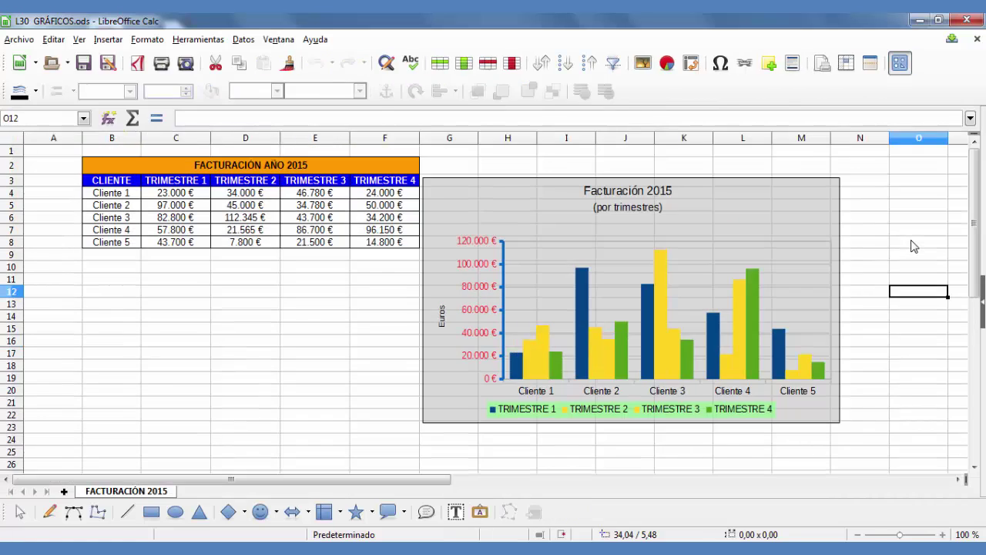
# Set the chart area to no transparency (Sin transparencia), apply it and leave chart editing
pyautogui.doubleClick(558, 215)
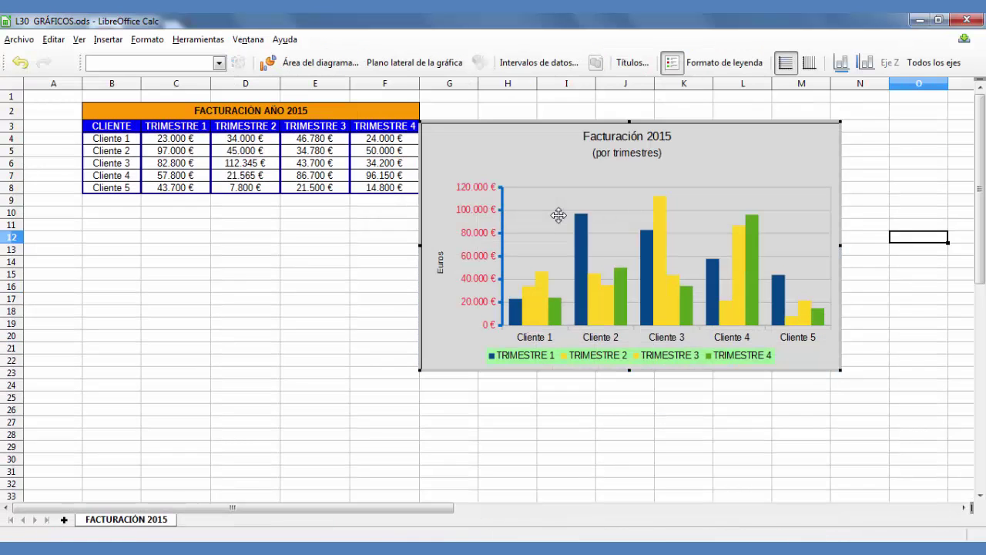
pyautogui.click(311, 66)
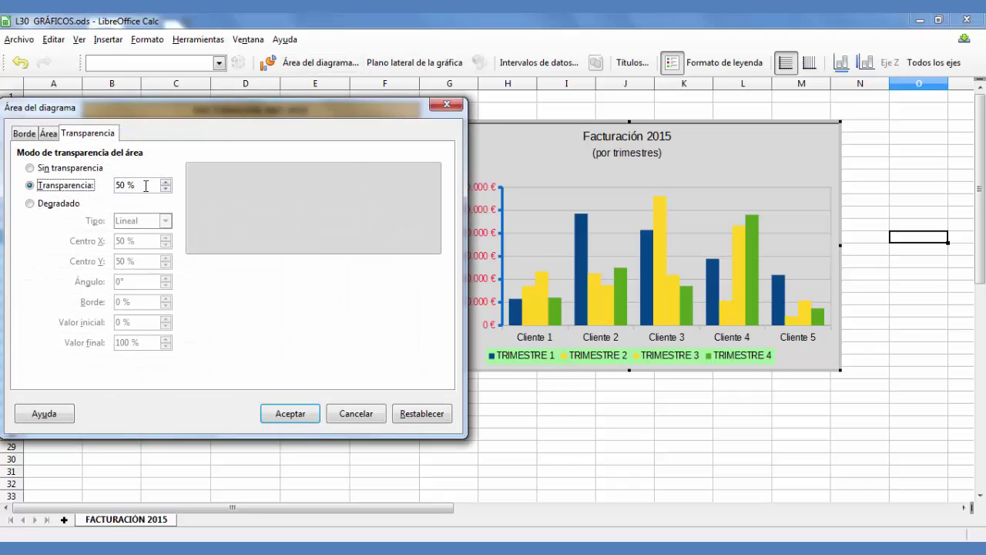
pyautogui.click(43, 169)
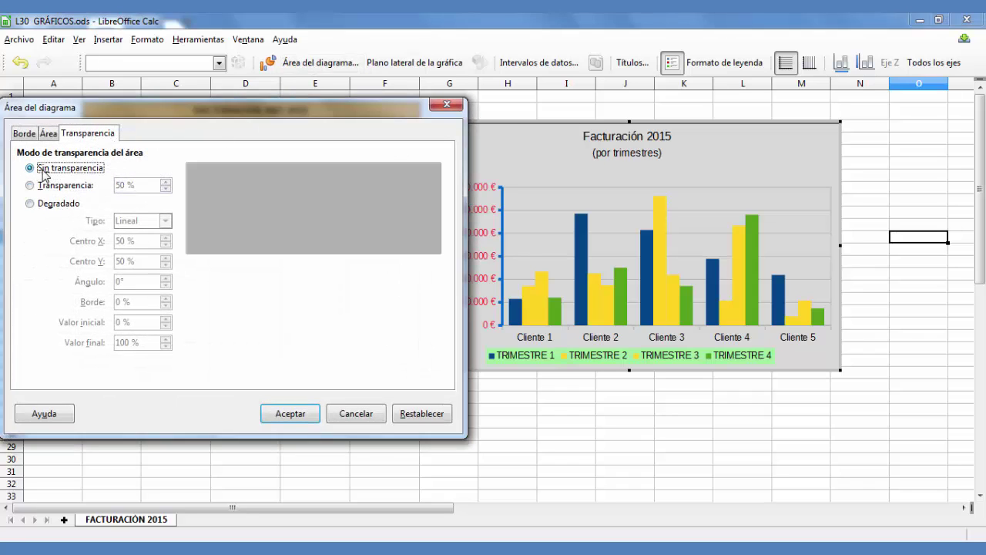
pyautogui.click(302, 416)
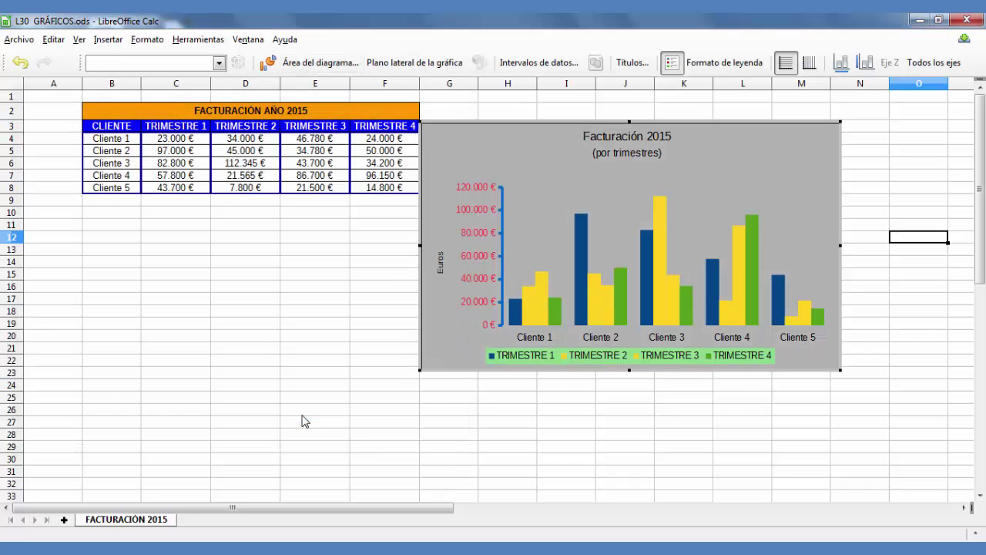
pyautogui.click(896, 165)
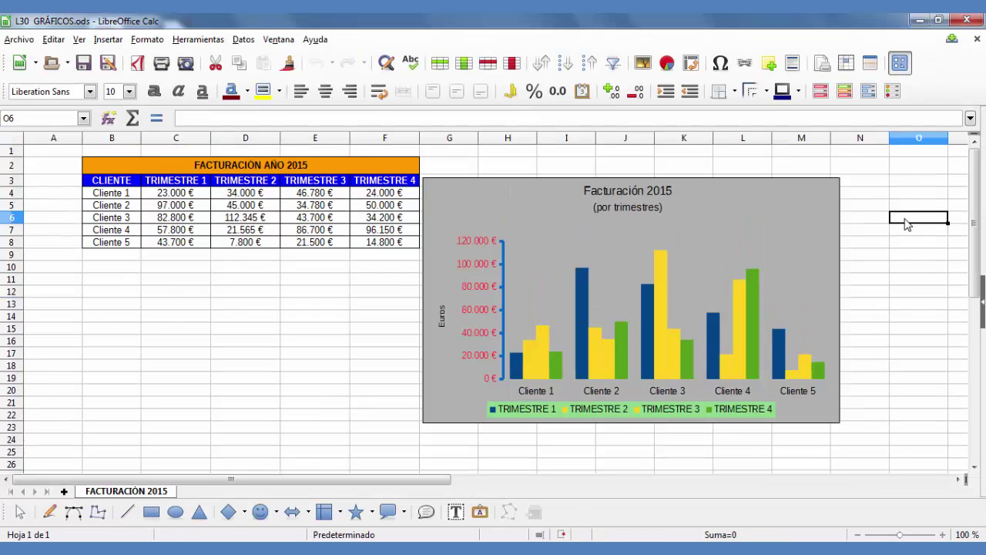
# Reopen the chart for editing and set the border line style of its side plane to none (- ninguno -)
pyautogui.doubleClick(795, 216)
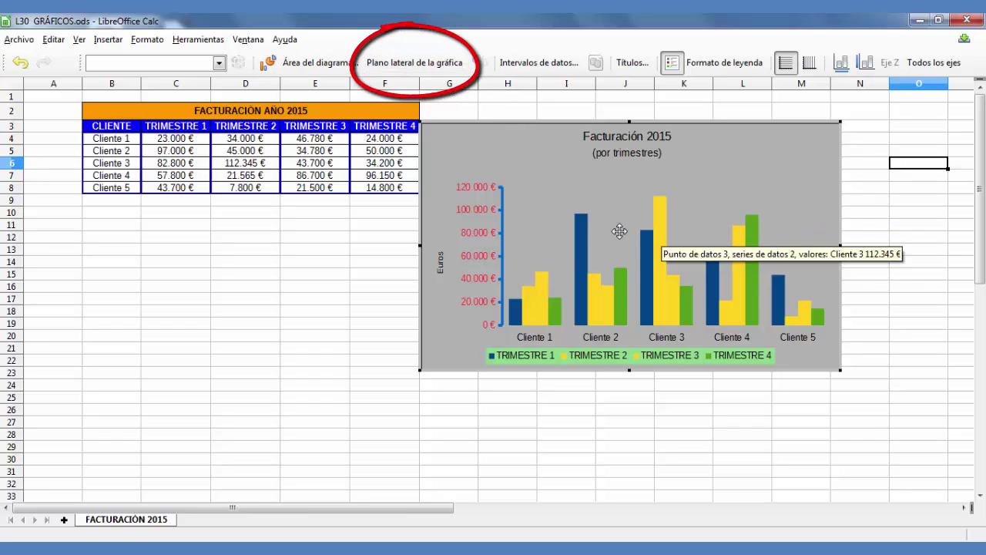
pyautogui.click(541, 228)
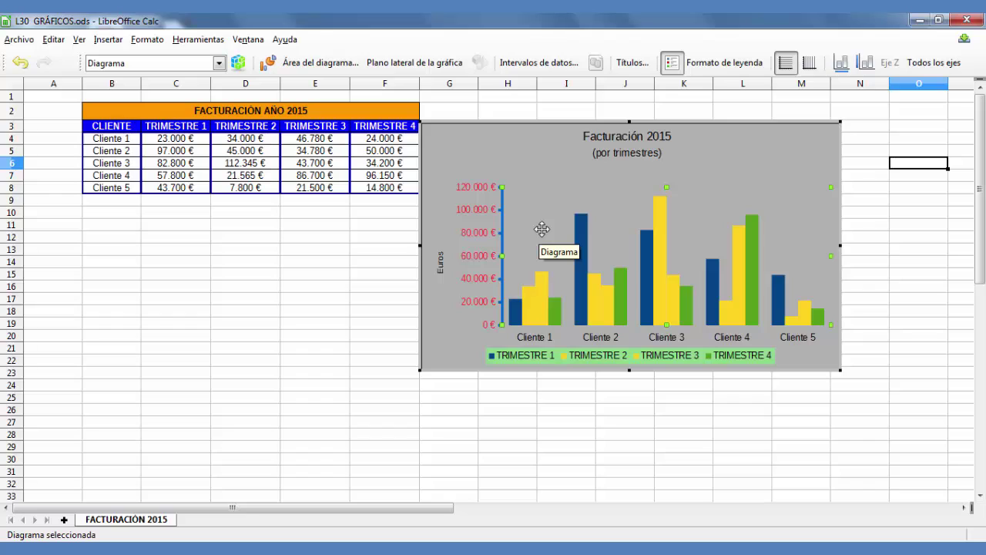
pyautogui.rightClick(542, 228)
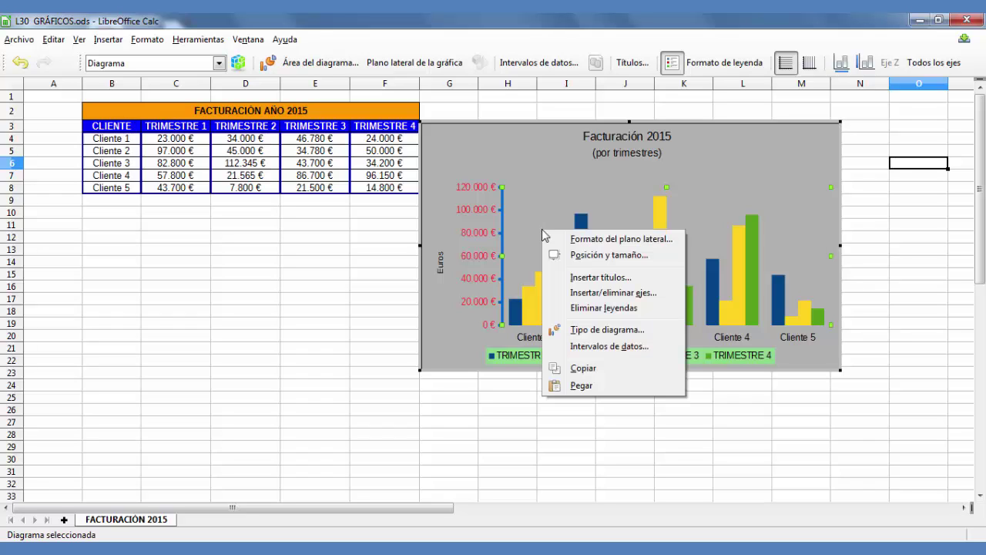
pyautogui.click(658, 240)
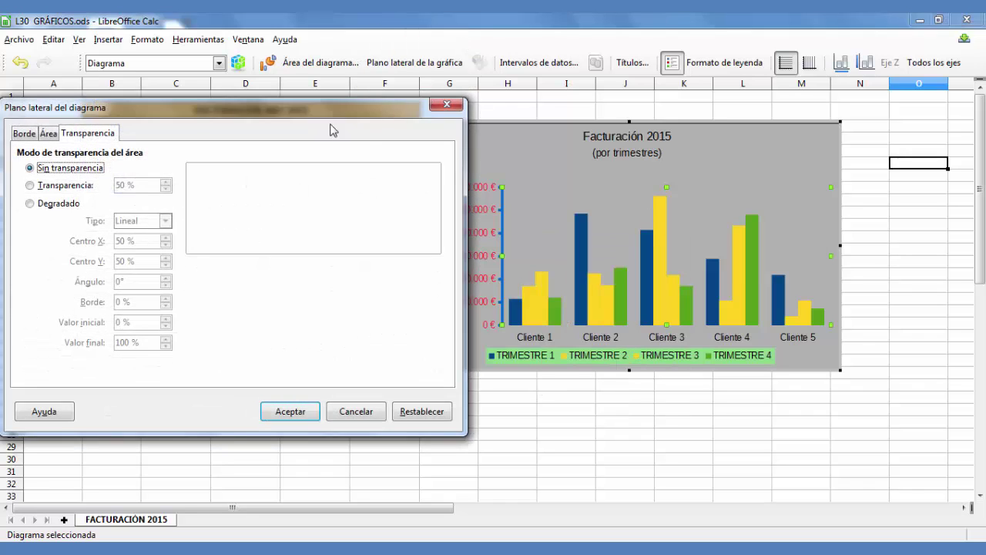
pyautogui.click(22, 134)
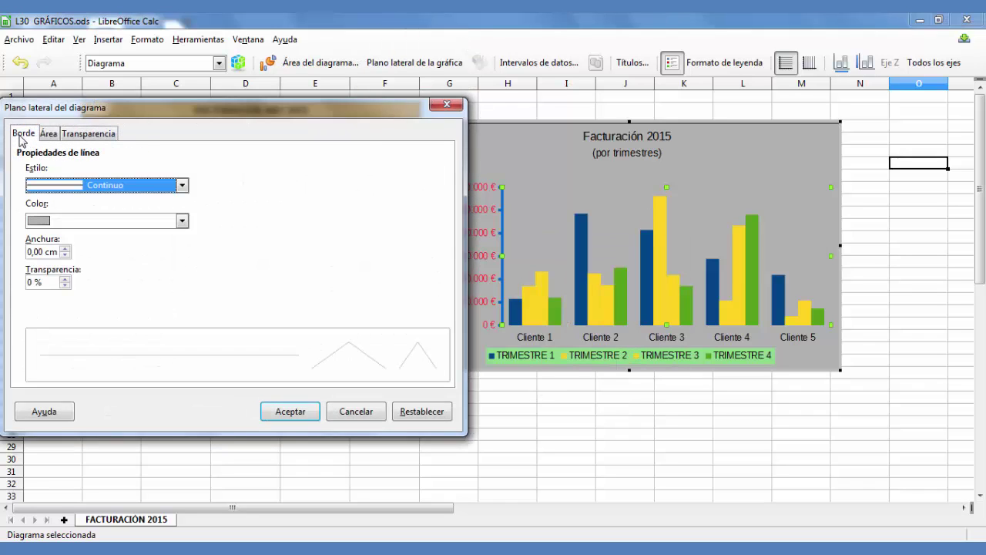
pyautogui.click(49, 135)
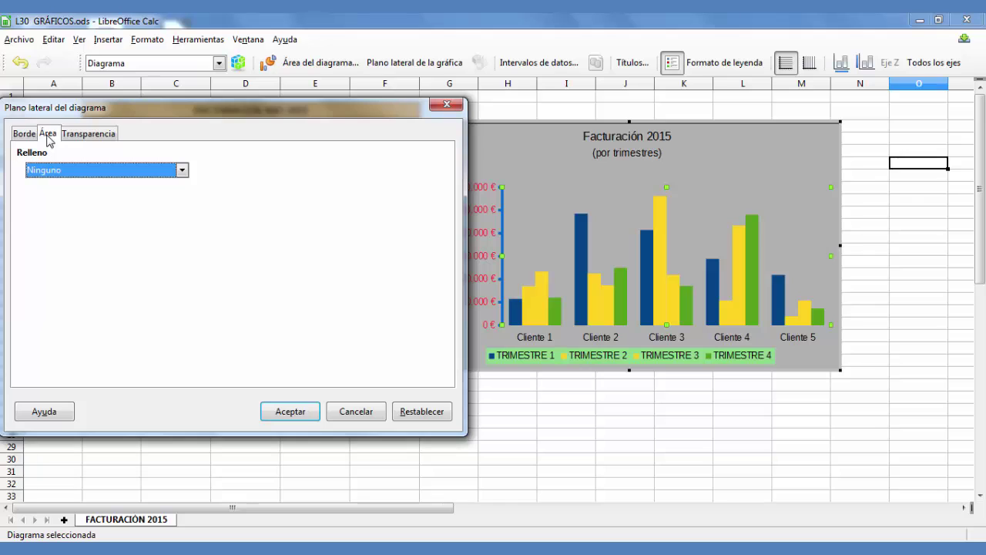
pyautogui.click(89, 136)
pyautogui.click(21, 134)
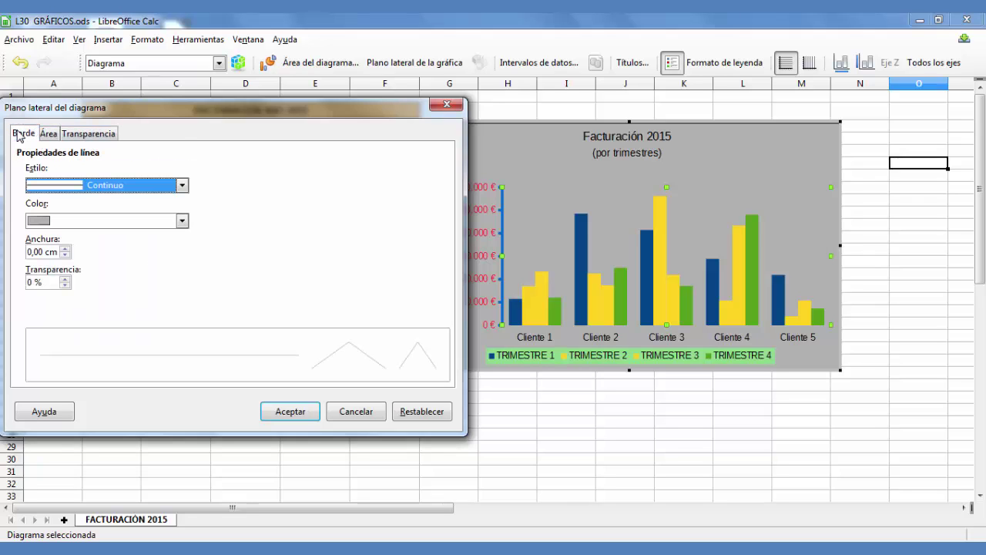
pyautogui.click(183, 186)
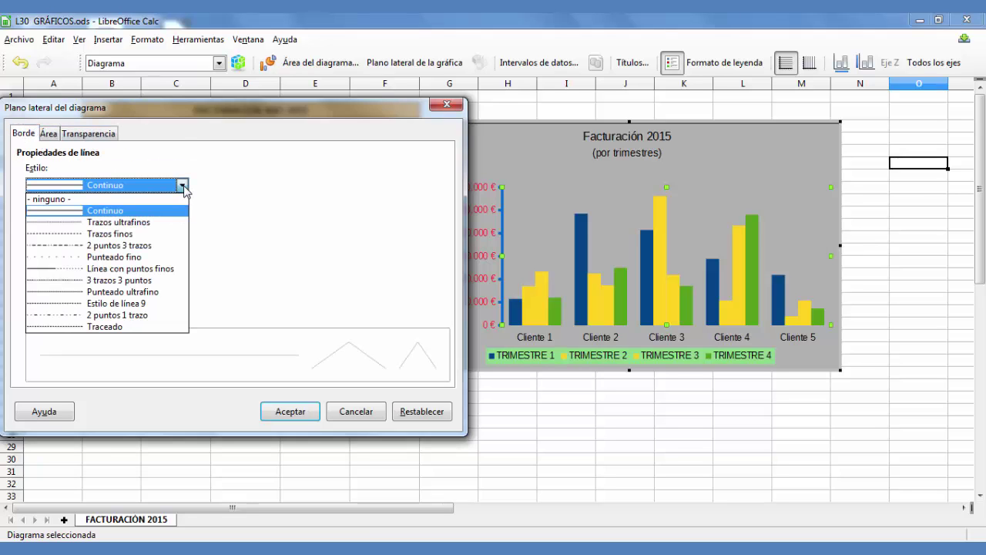
pyautogui.click(69, 198)
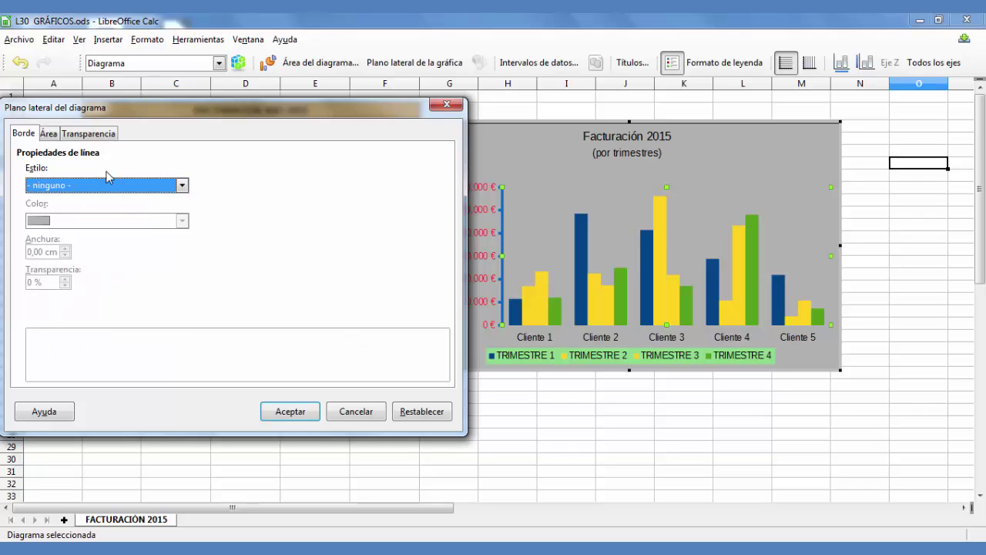
# Fill the chart's side plane with the solid colour Naranja and apply the formatting
pyautogui.click(48, 133)
pyautogui.click(185, 174)
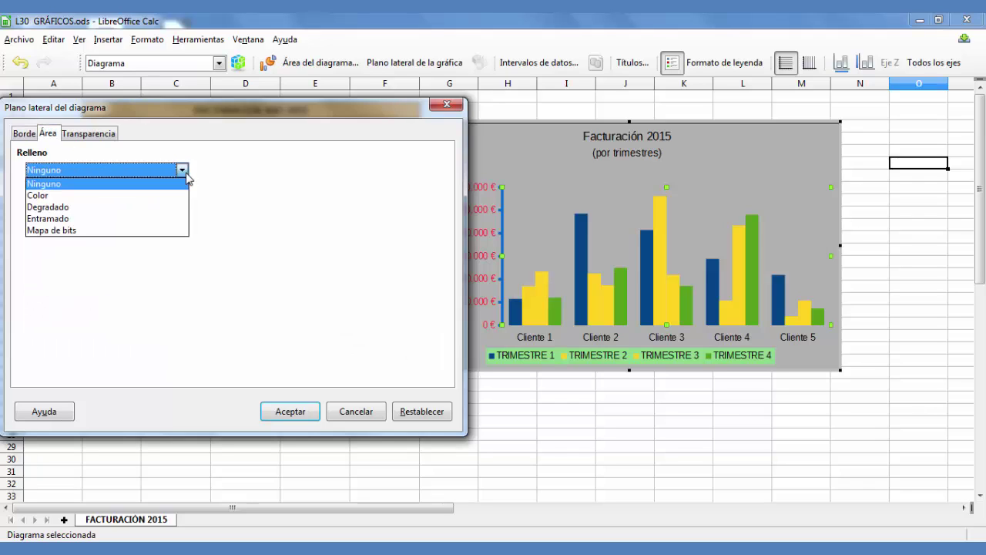
pyautogui.click(146, 202)
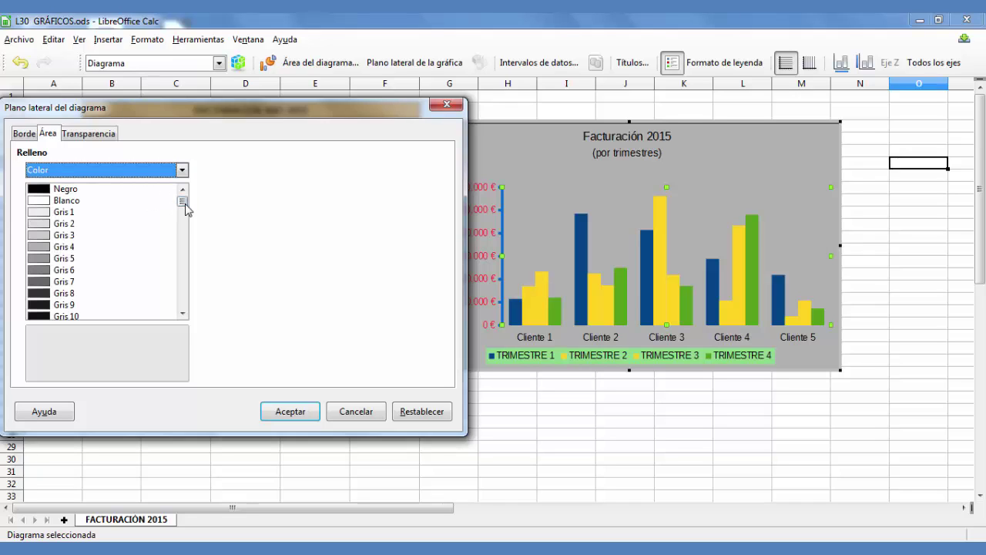
pyautogui.moveTo(184, 201); pyautogui.dragTo(184, 211)
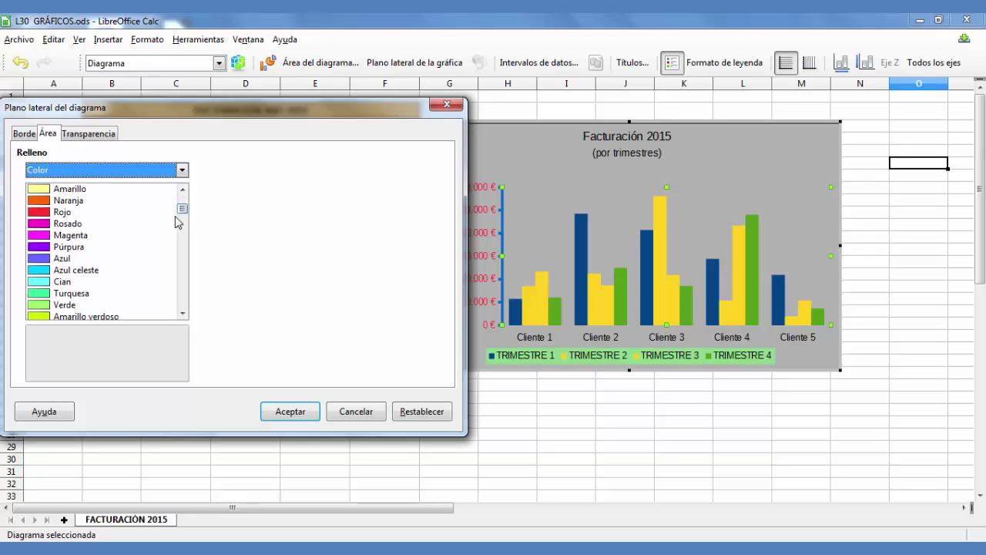
pyautogui.click(61, 202)
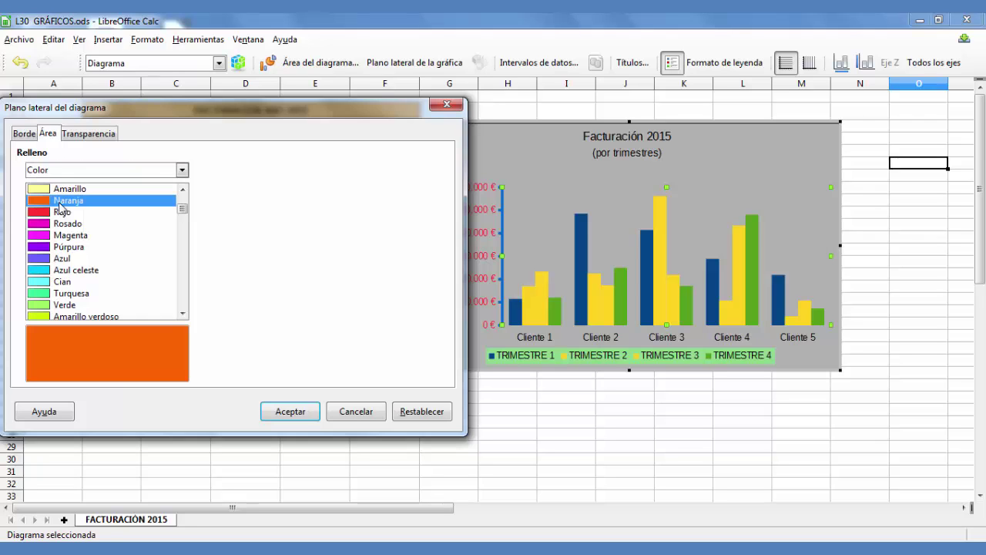
pyautogui.click(304, 414)
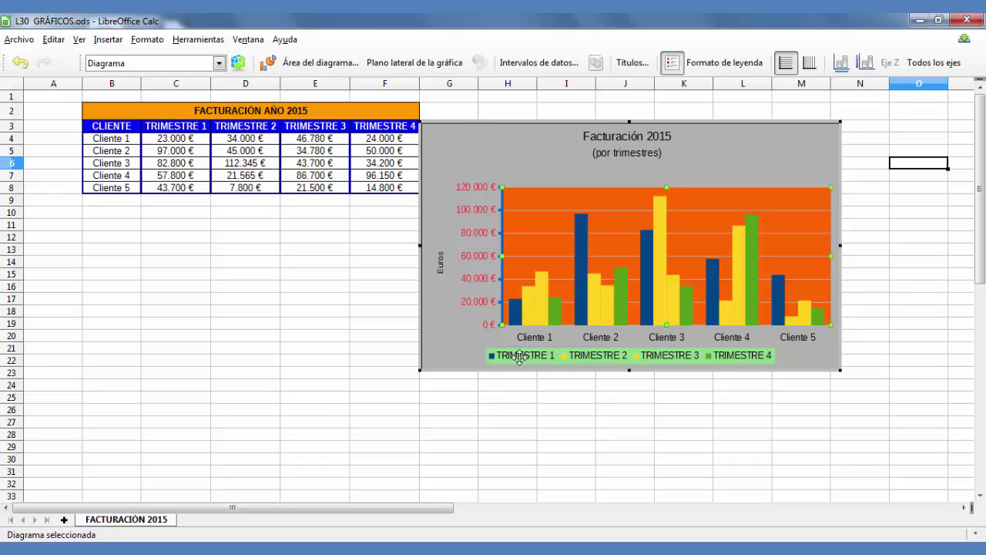
# Select the TRIMESTRE 3 data series and view the commands available for it, without choosing any
pyautogui.moveTo(541, 314)
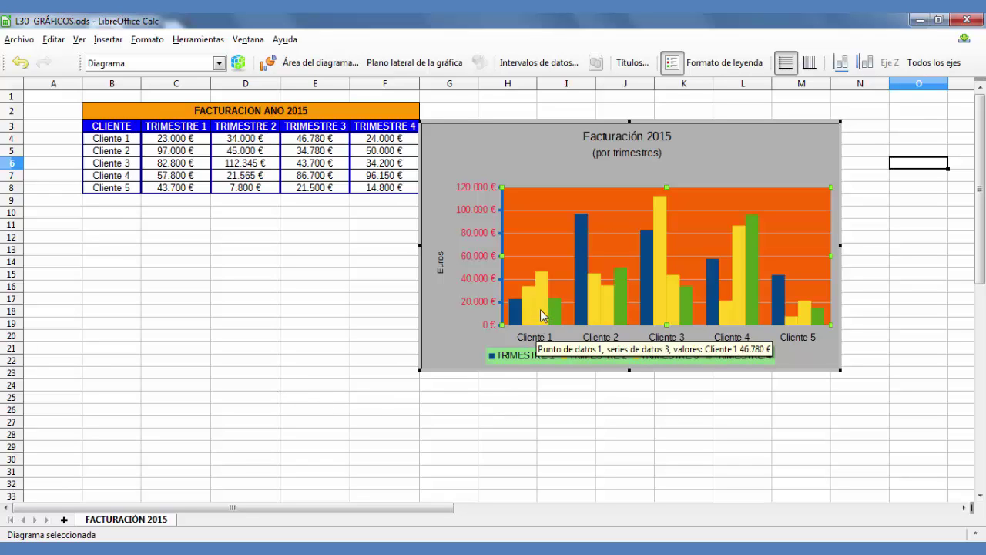
pyautogui.click(541, 311)
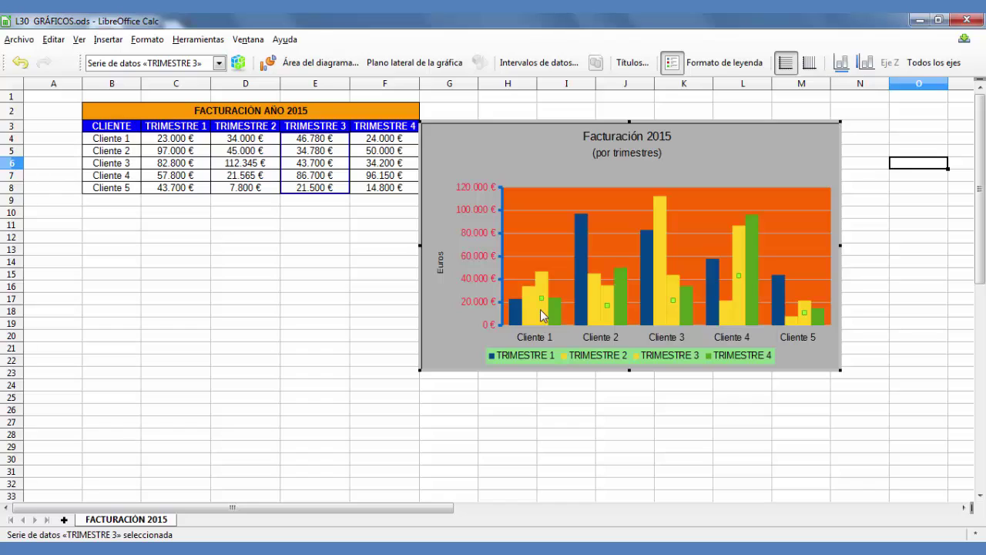
pyautogui.rightClick(540, 309)
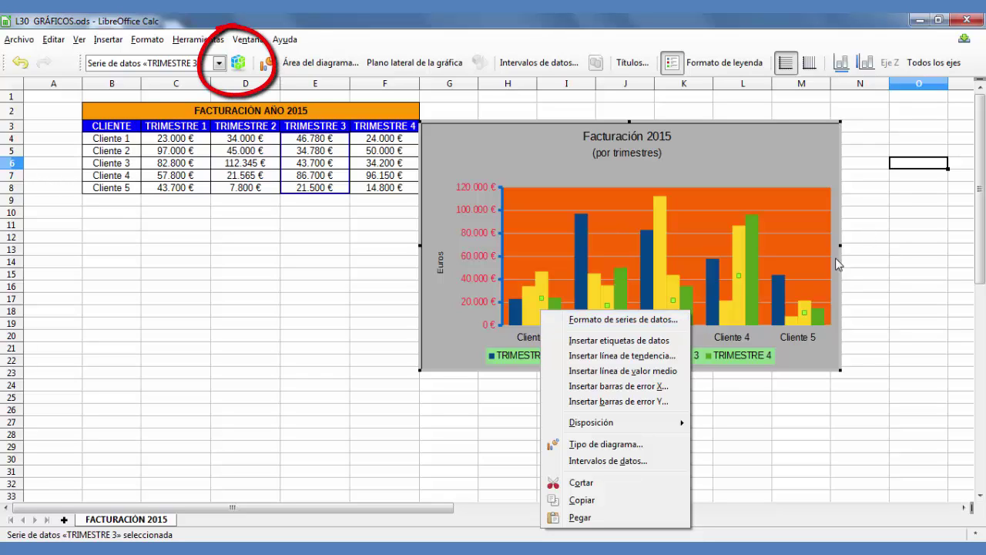
pyautogui.click(899, 191)
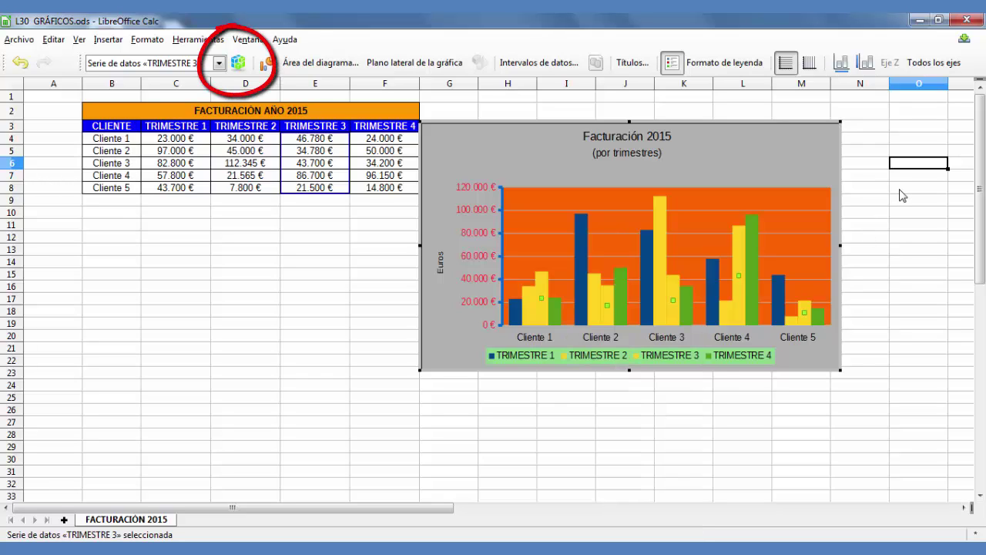
# View the format settings of the chart area and of the side plane, closing both without changes
pyautogui.click(537, 151)
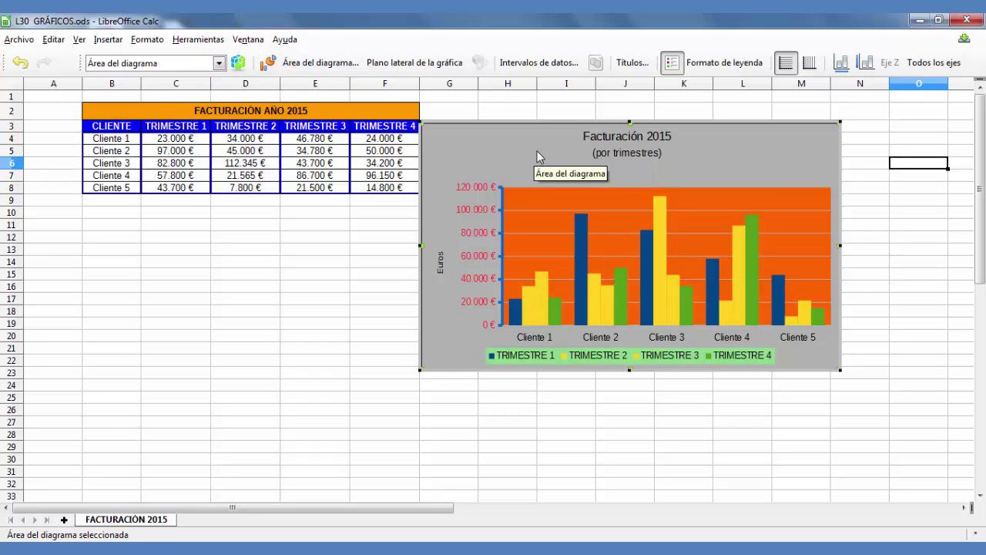
pyautogui.click(239, 67)
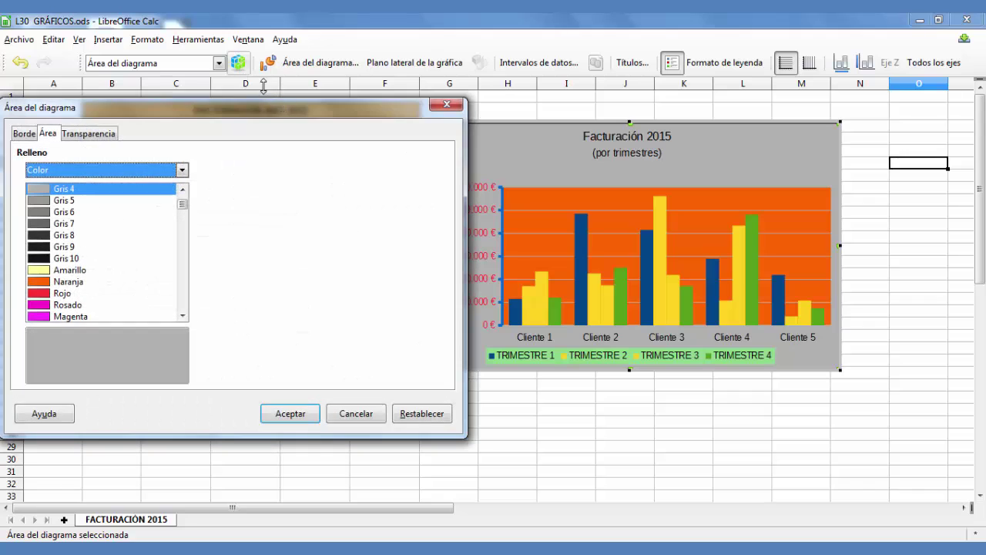
pyautogui.click(356, 413)
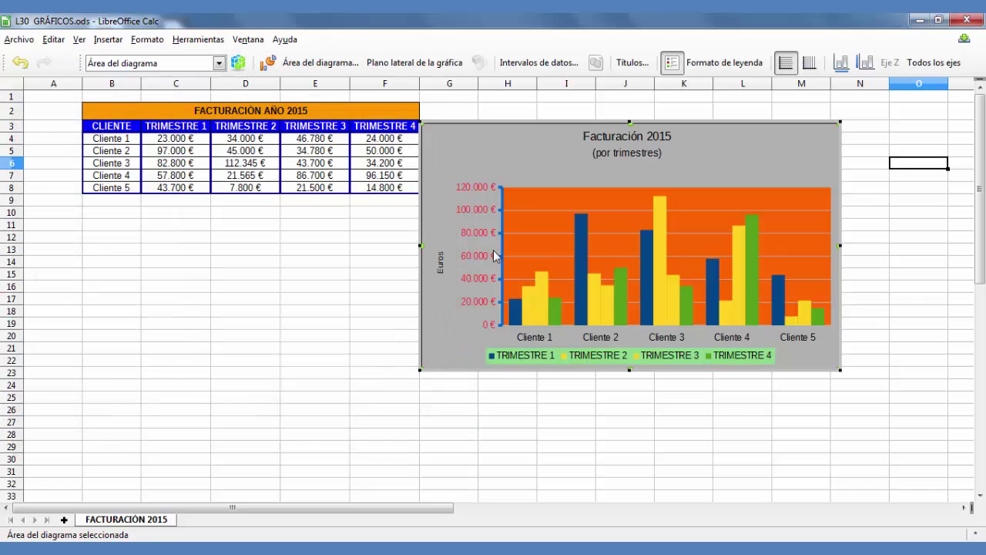
pyautogui.click(533, 199)
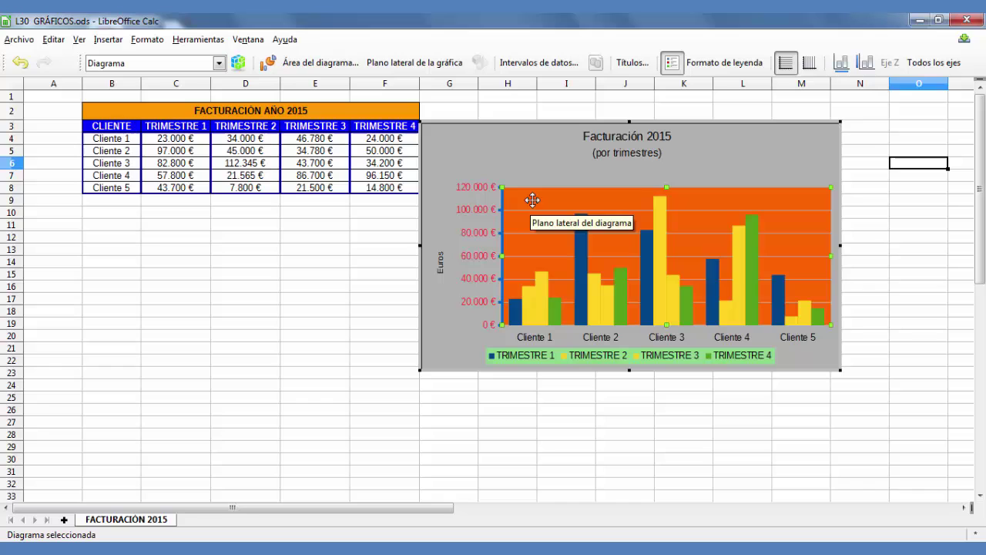
pyautogui.click(238, 63)
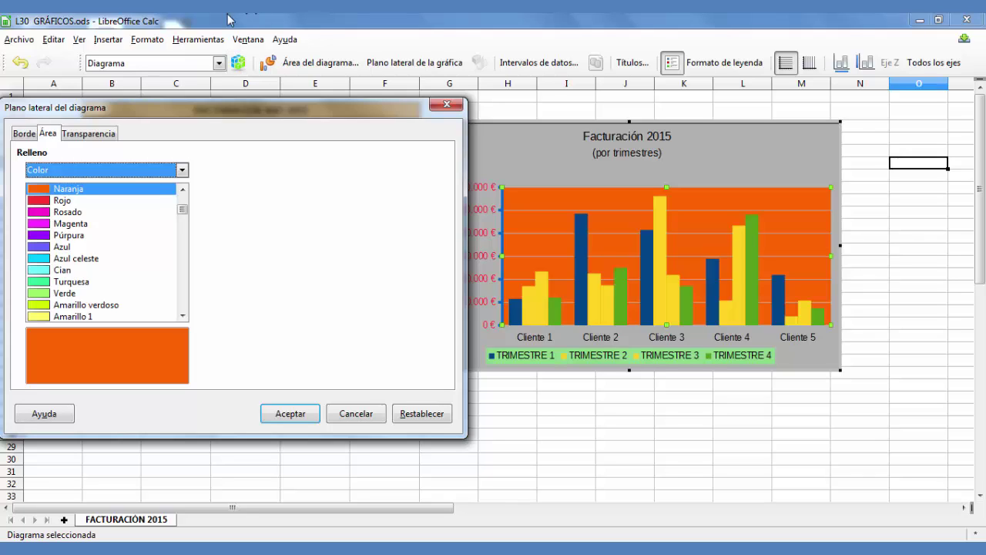
pyautogui.click(367, 417)
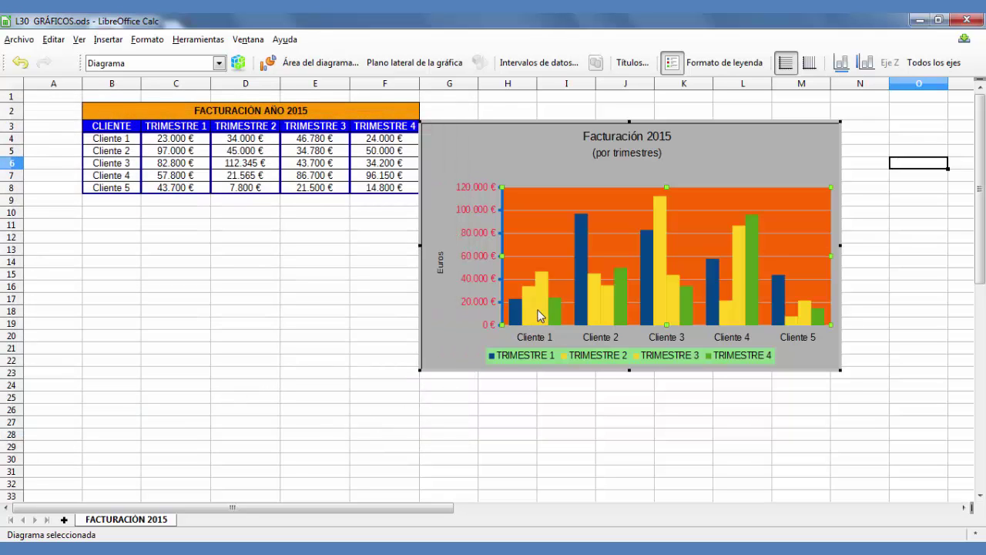
# Open the TRIMESTRE 3 data series formatting, review its options and give its columns a continuous (Continuo) border line
pyautogui.click(547, 305)
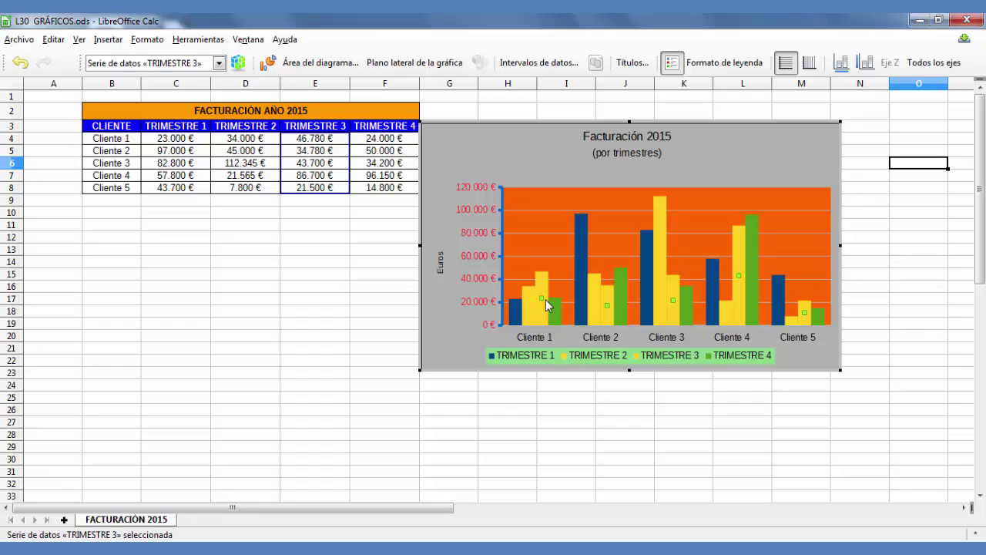
pyautogui.click(248, 66)
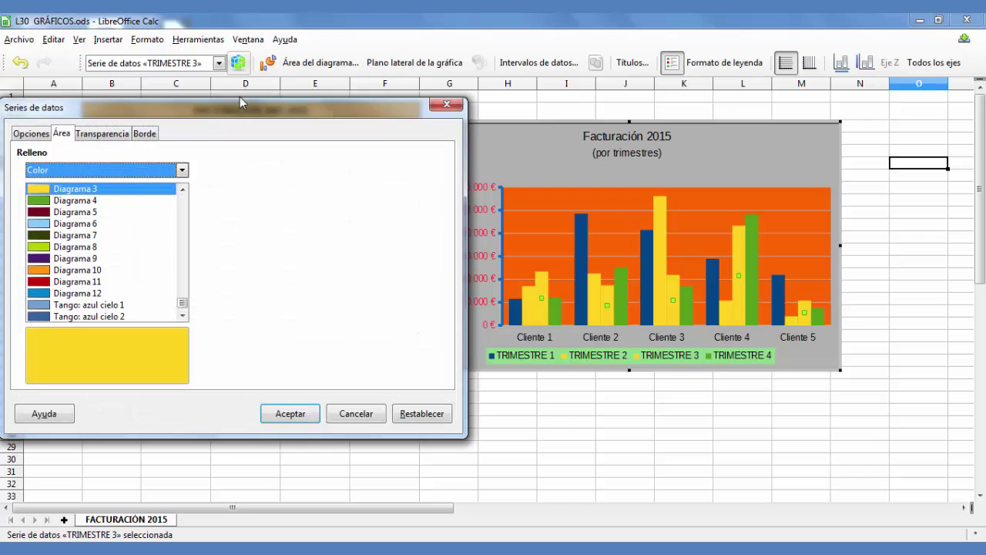
pyautogui.click(28, 134)
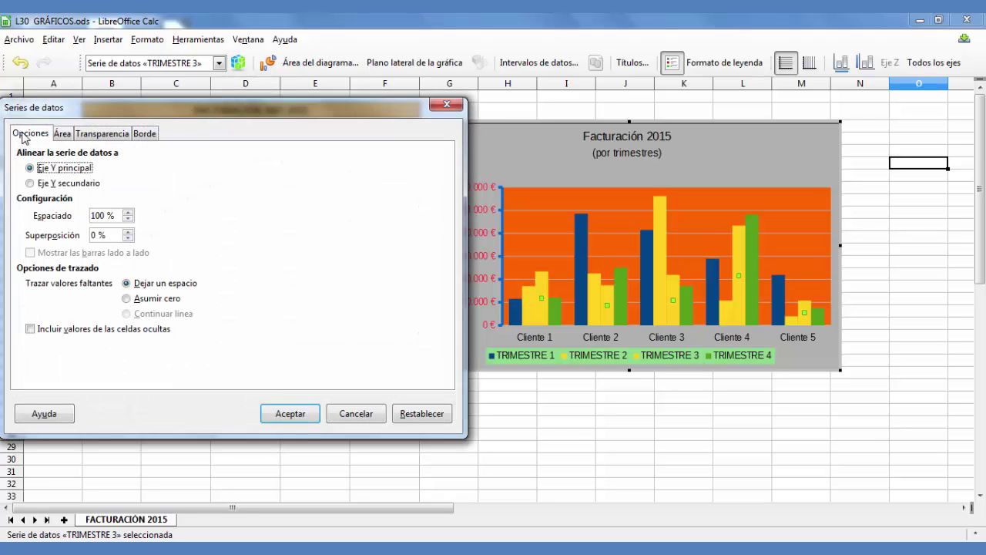
pyautogui.click(65, 136)
pyautogui.click(153, 137)
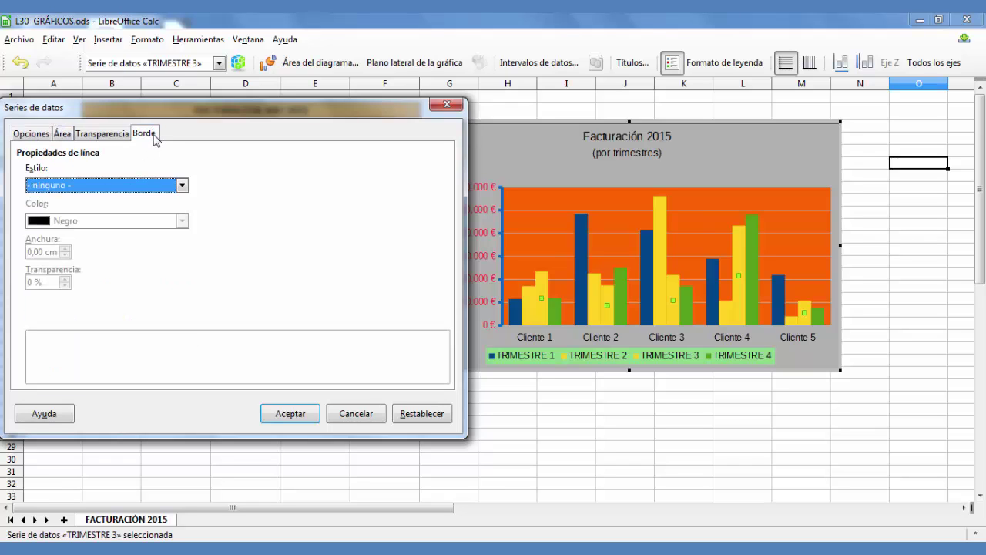
pyautogui.click(183, 187)
pyautogui.click(116, 212)
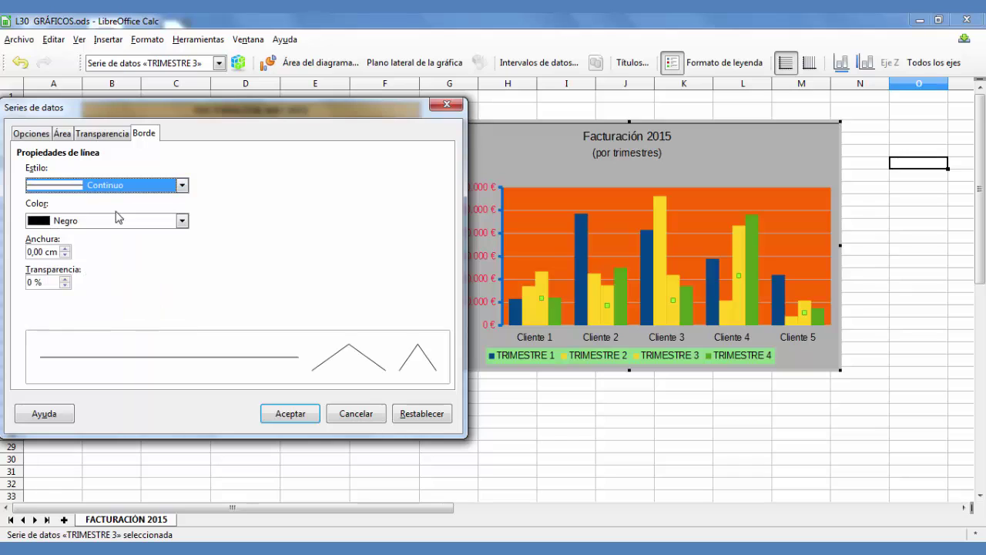
# Set the TRIMESTRE 3 series fill colour to Diagrama 11 and apply the formatting
pyautogui.click(62, 135)
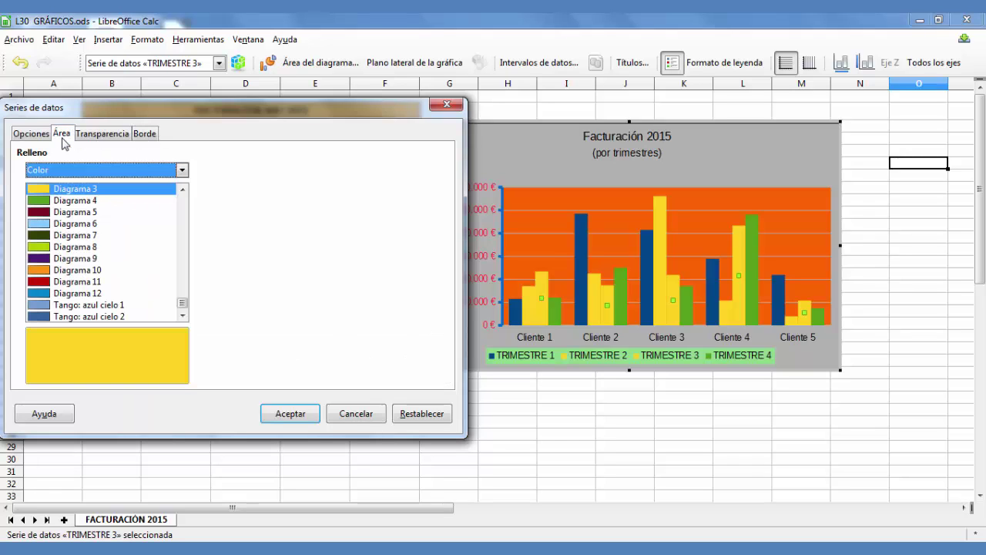
pyautogui.click(79, 282)
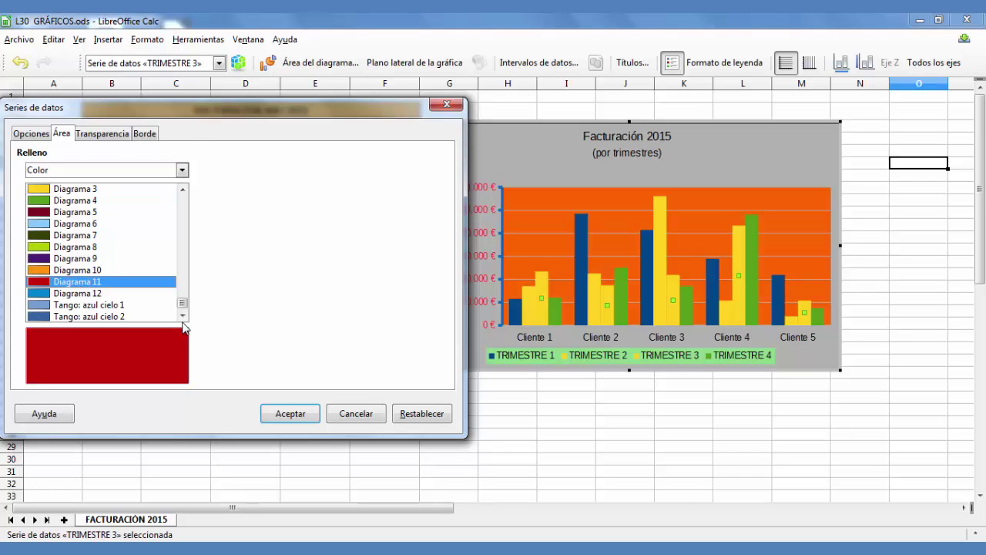
pyautogui.click(286, 415)
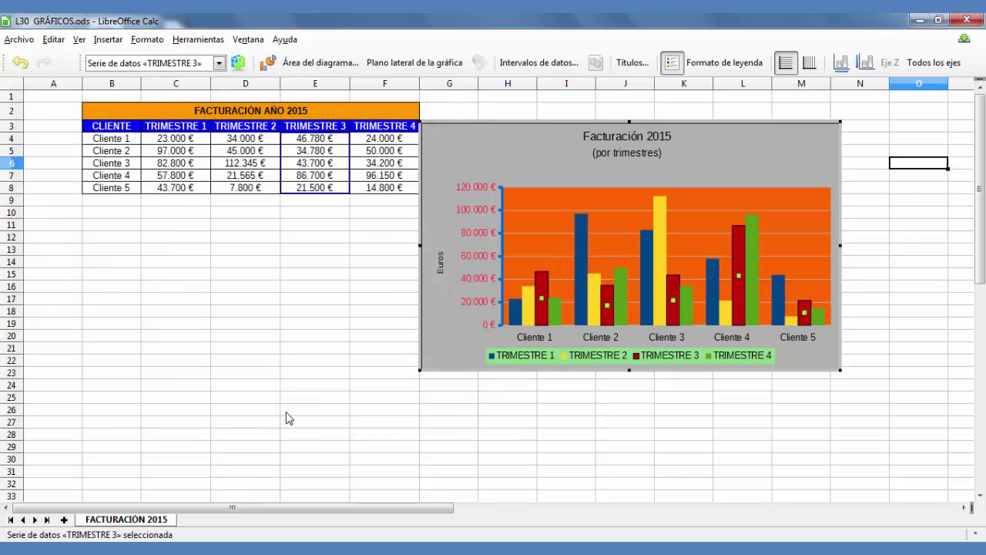
# Give the TRIMESTRE 1 data series columns a continuous (Continuo) border line and apply the formatting
pyautogui.click(517, 312)
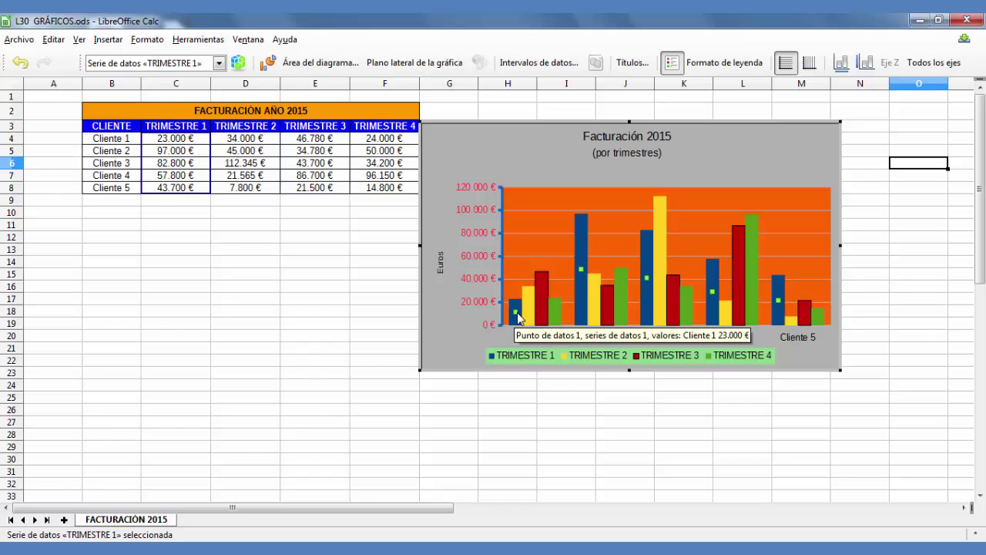
pyautogui.click(240, 64)
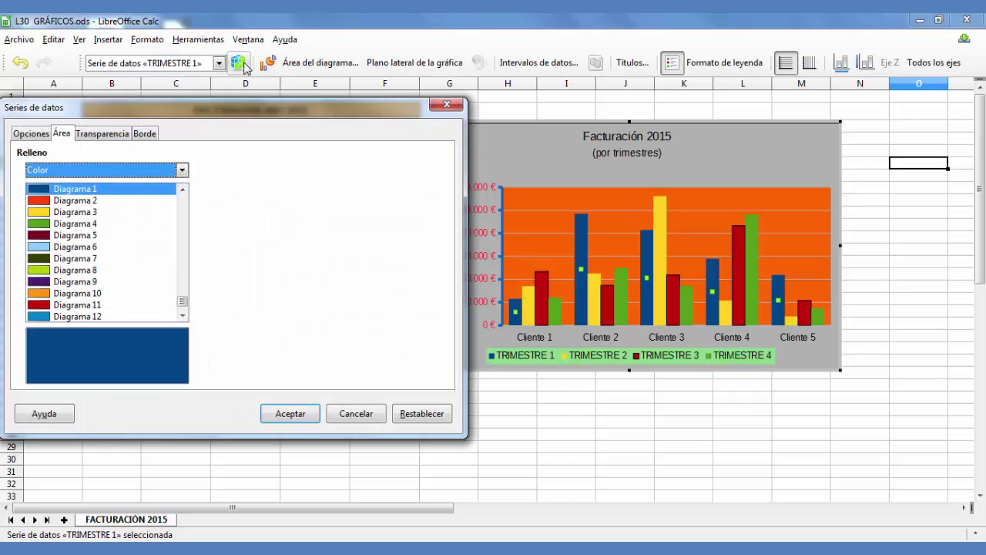
pyautogui.click(151, 133)
pyautogui.click(183, 187)
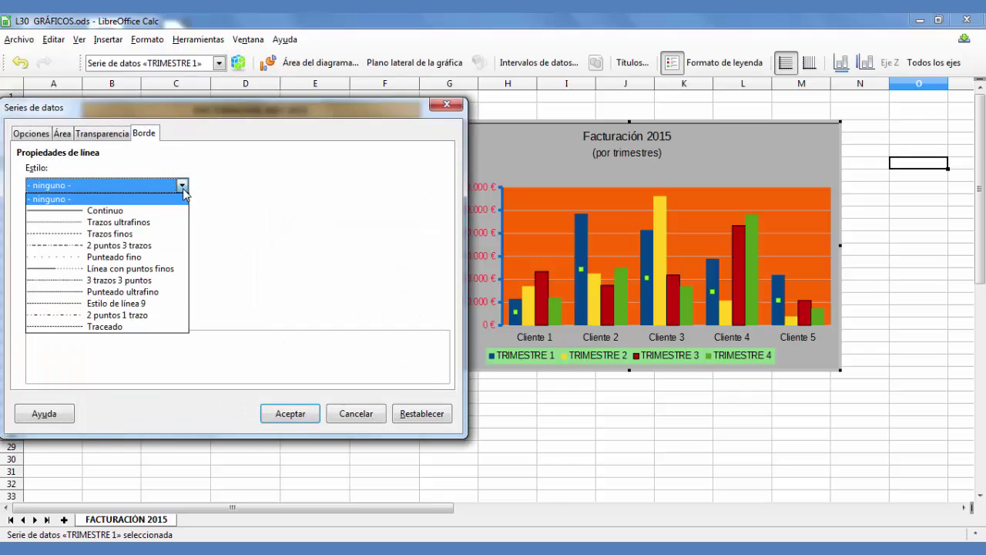
pyautogui.click(147, 210)
pyautogui.click(291, 416)
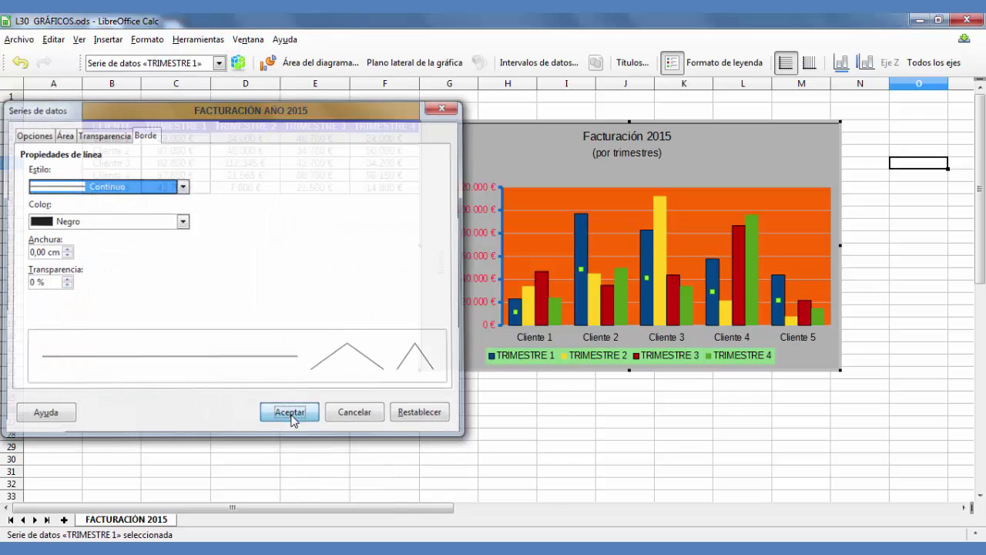
# Apply a continuous (Continuo) border line to the columns of the TRIMESTRE 2 data series
pyautogui.click(529, 305)
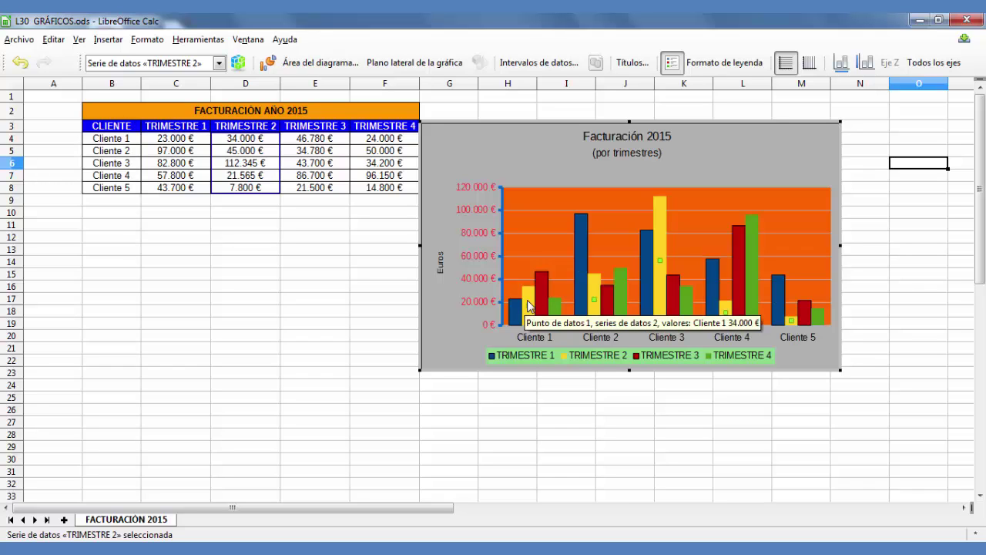
pyautogui.click(238, 62)
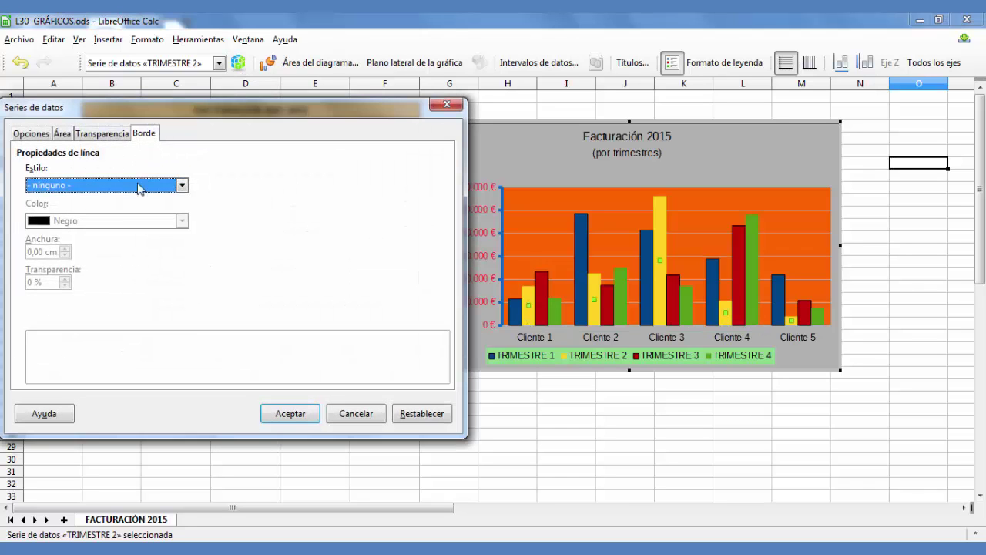
pyautogui.click(183, 186)
pyautogui.click(141, 207)
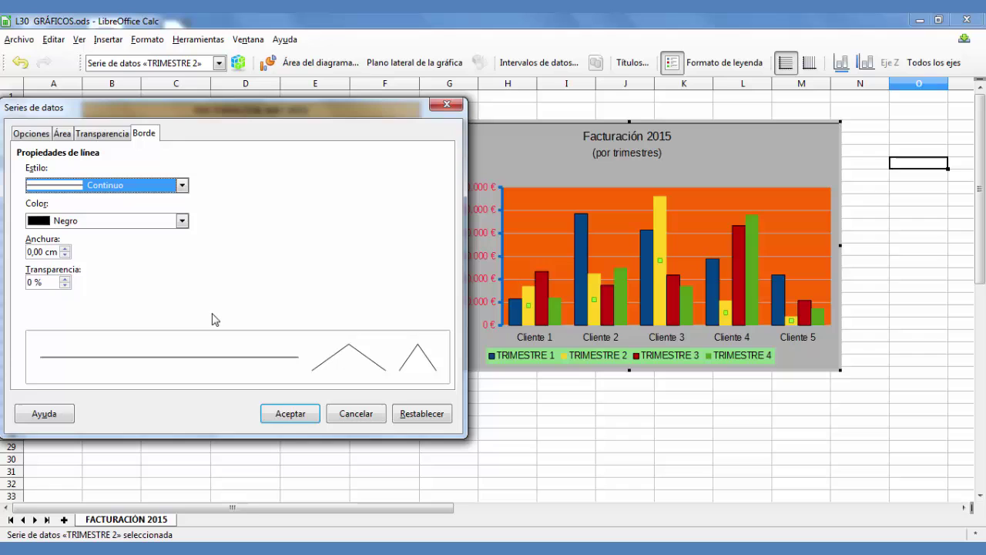
pyautogui.click(299, 424)
# Apply a continuous (Continuo) border line to the columns of the TRIMESTRE 4 data series
pyautogui.click(556, 317)
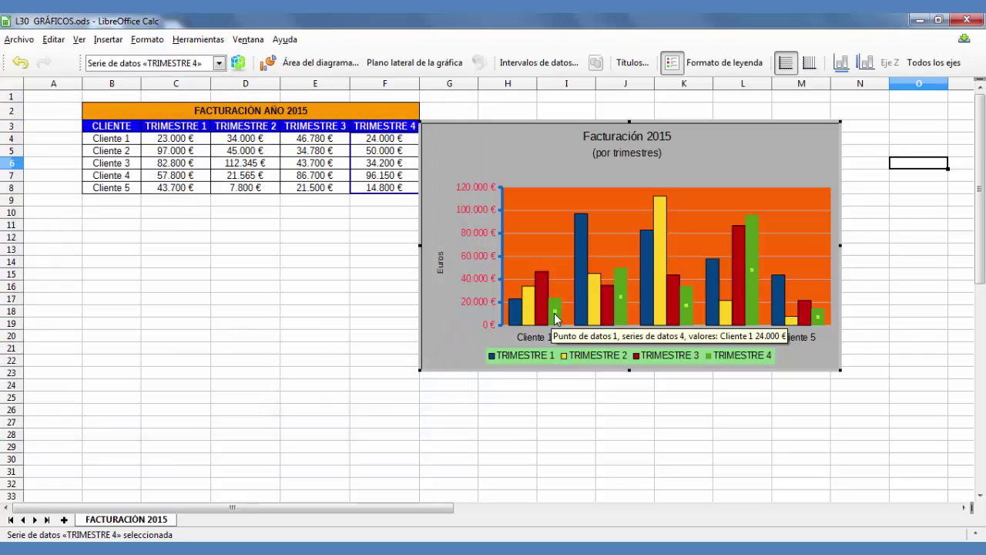
pyautogui.click(238, 62)
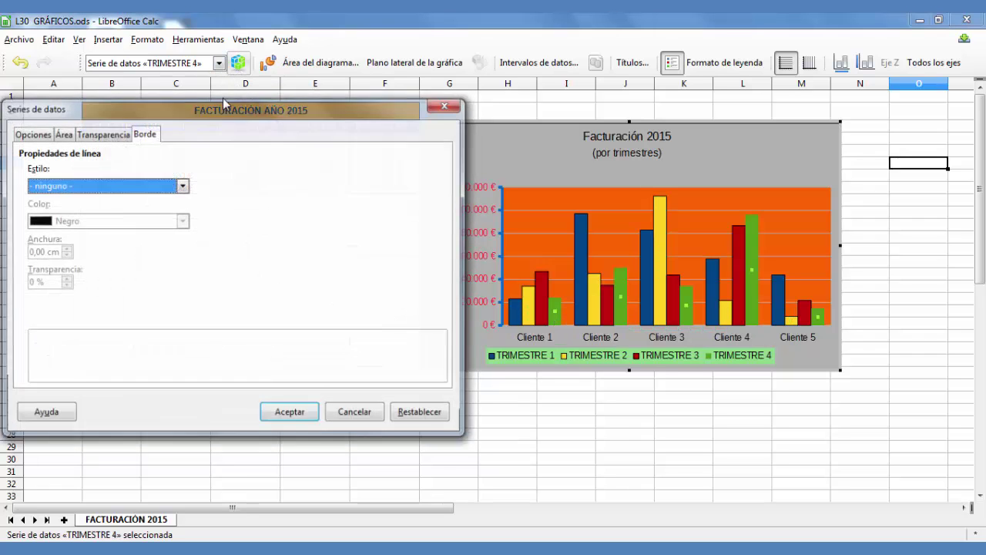
pyautogui.click(109, 186)
pyautogui.click(103, 209)
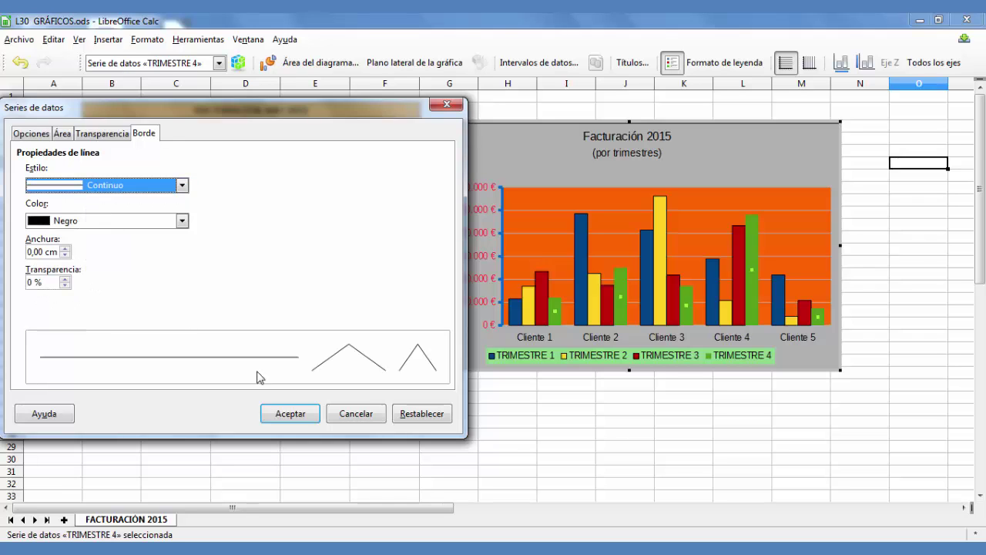
pyautogui.click(288, 414)
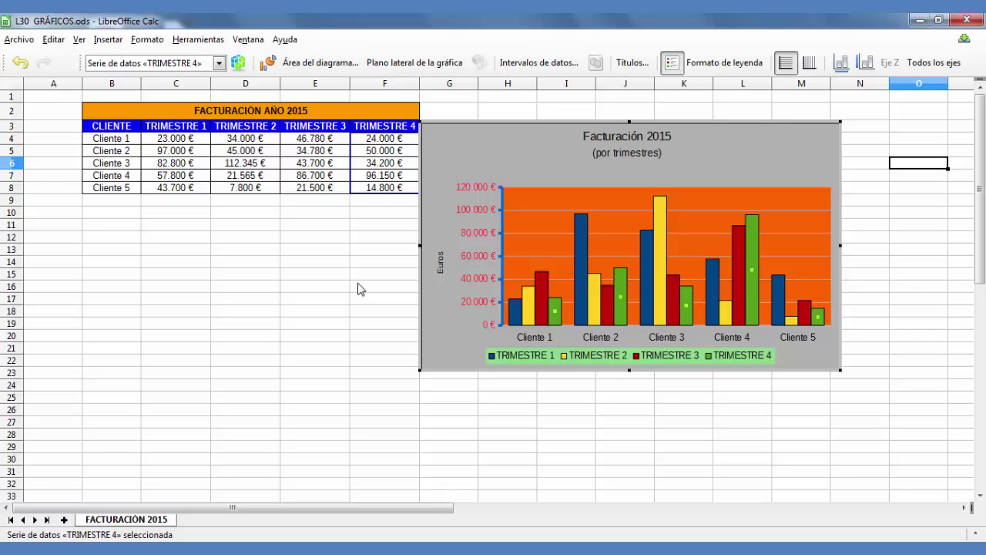
# Try a column spacing (Espaciado) of 300 % and an overlap (Superposición) of 40 % in the TRIMESTRE 4 series options, and undo it
pyautogui.hotkey('ctrl', 'z')
pyautogui.click(237, 63)
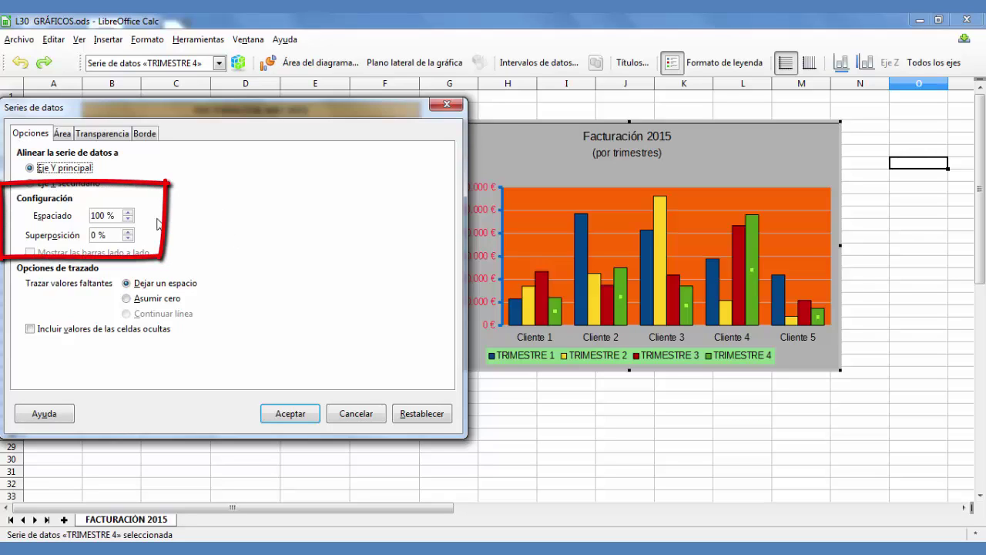
pyautogui.moveTo(116, 215); pyautogui.dragTo(90, 215)
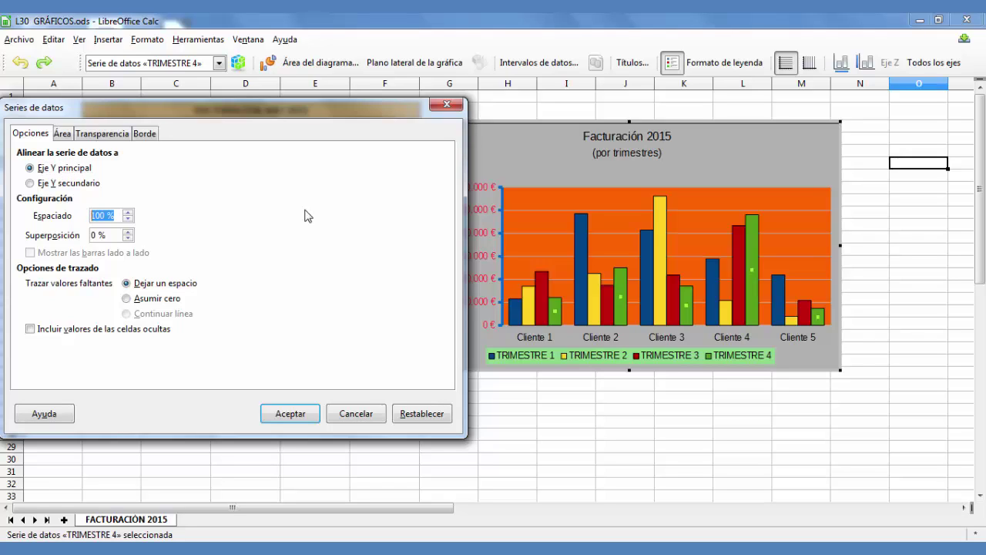
pyautogui.write('300')
pyautogui.moveTo(112, 235); pyautogui.dragTo(83, 236)
pyautogui.write('40')
pyautogui.click(115, 215)
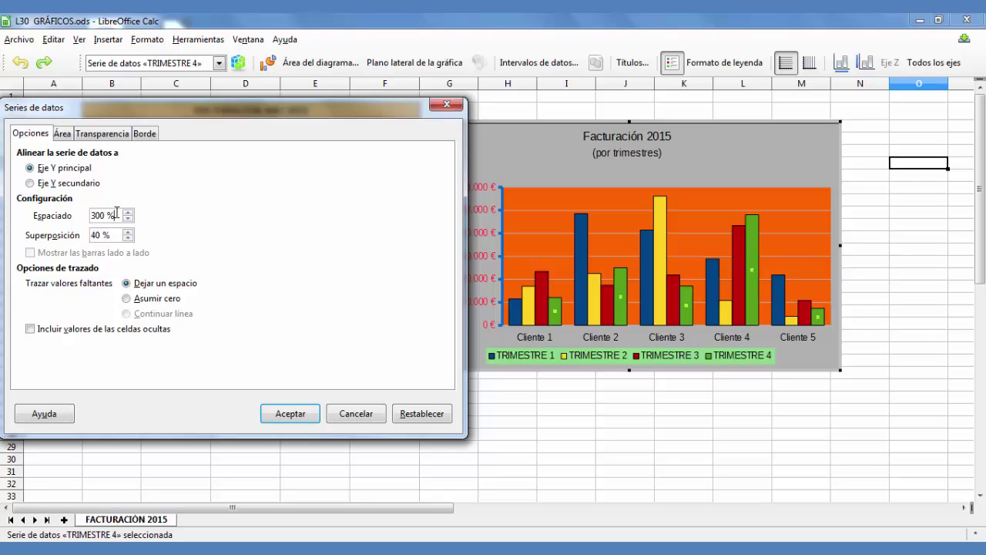
pyautogui.click(293, 416)
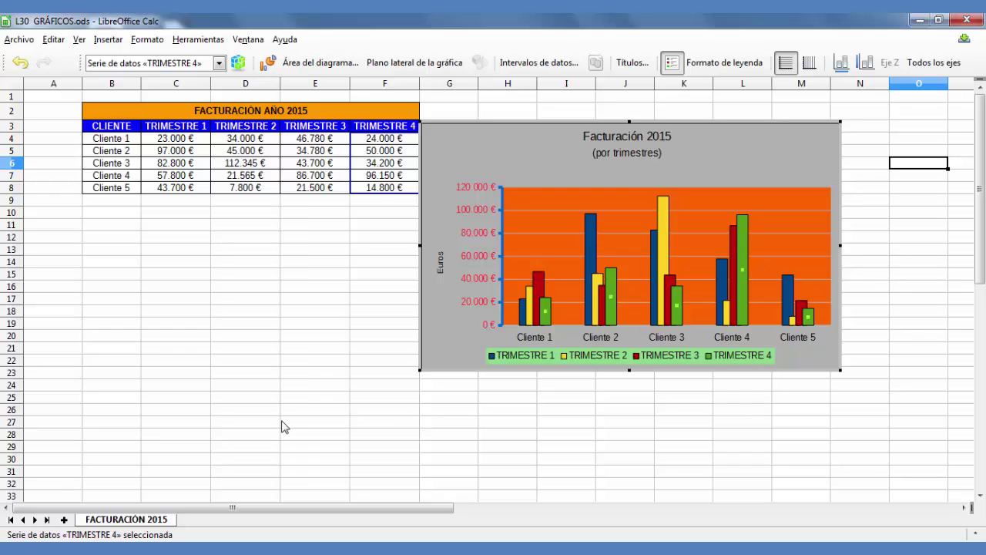
pyautogui.click(19, 65)
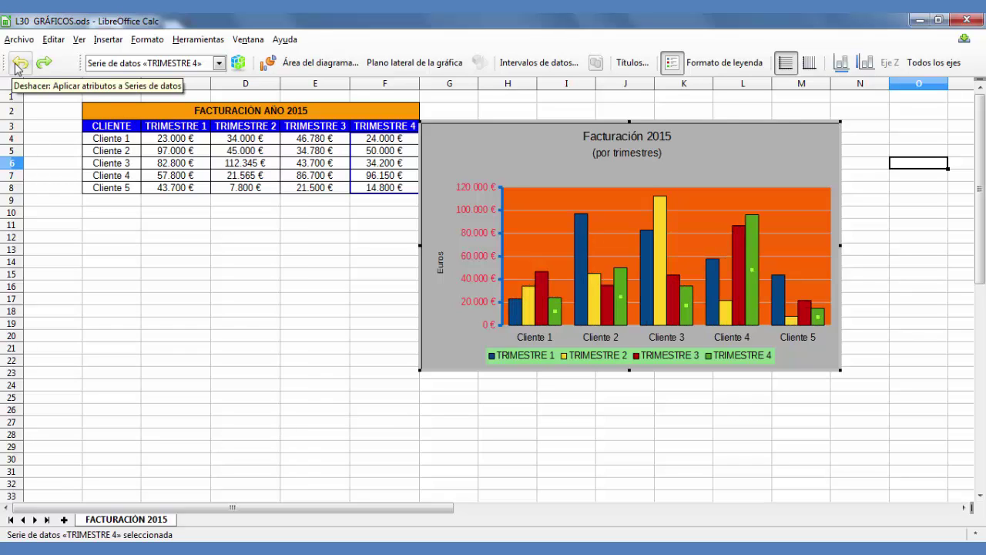
# Review the axis alignment, spacing and plot options of the TRIMESTRE 4 data series, closing them without changes
pyautogui.click(238, 63)
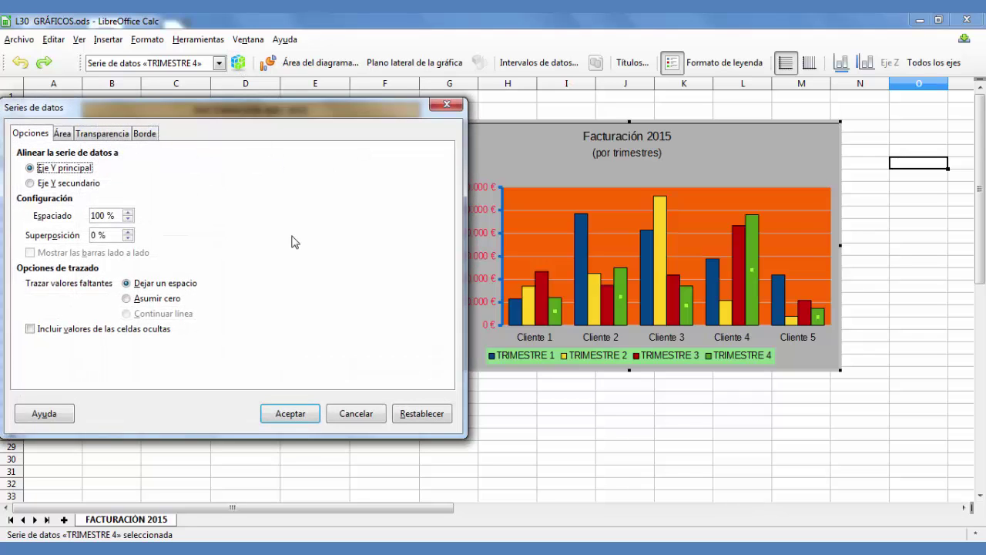
pyautogui.moveTo(341, 113); pyautogui.dragTo(415, 225)
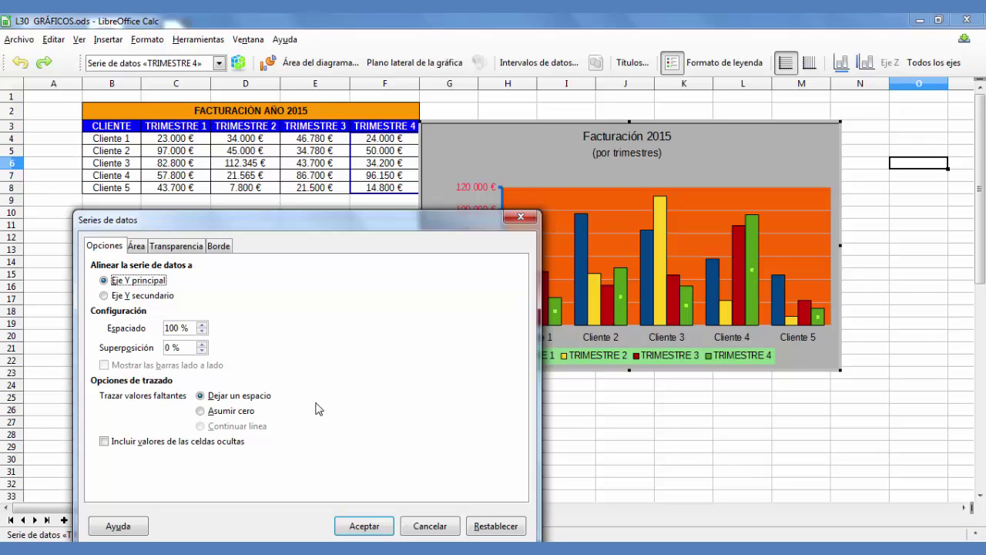
pyautogui.click(430, 527)
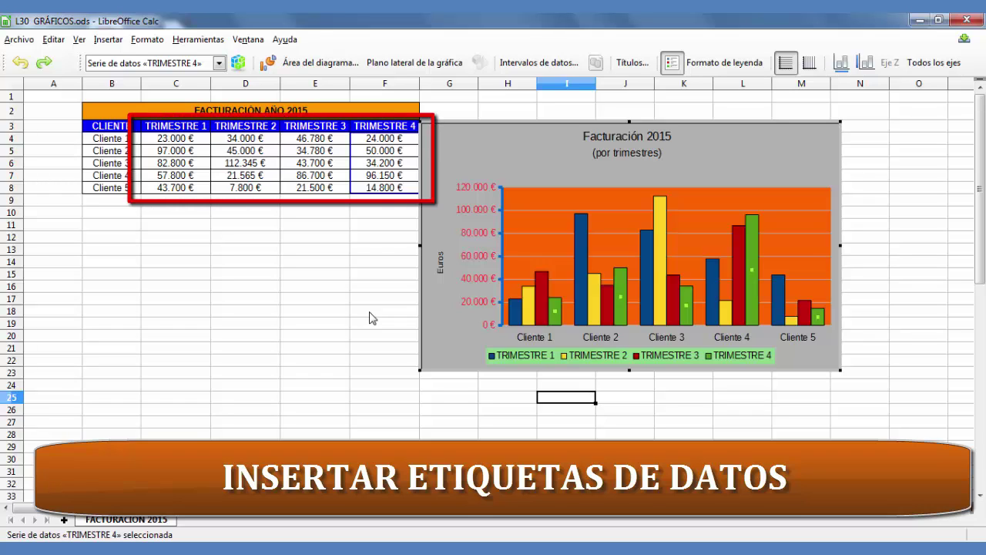
# Insert data labels on the columns of the TRIMESTRE 1 and TRIMESTRE 2 data series
pyautogui.click(516, 312)
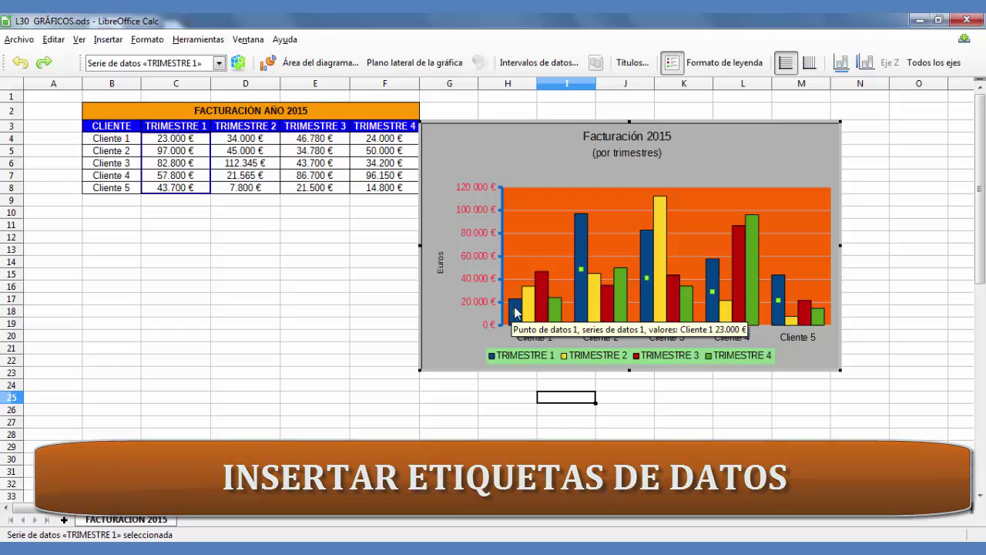
pyautogui.rightClick(516, 312)
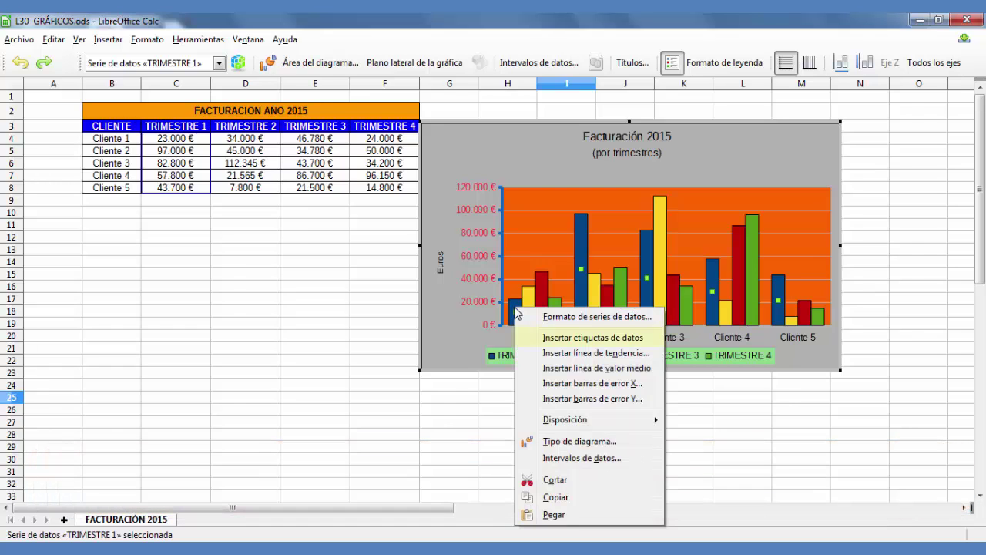
pyautogui.click(643, 341)
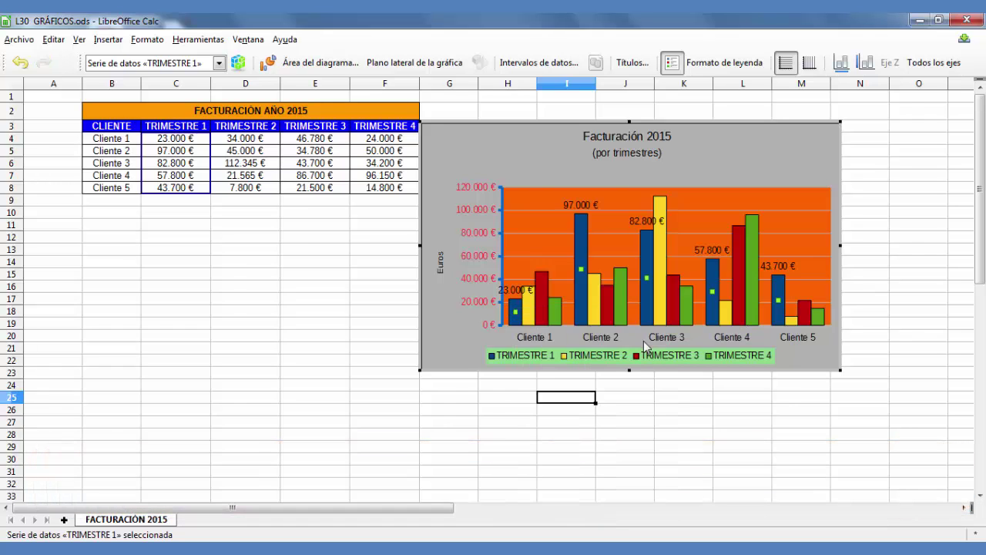
pyautogui.click(530, 309)
pyautogui.rightClick(530, 310)
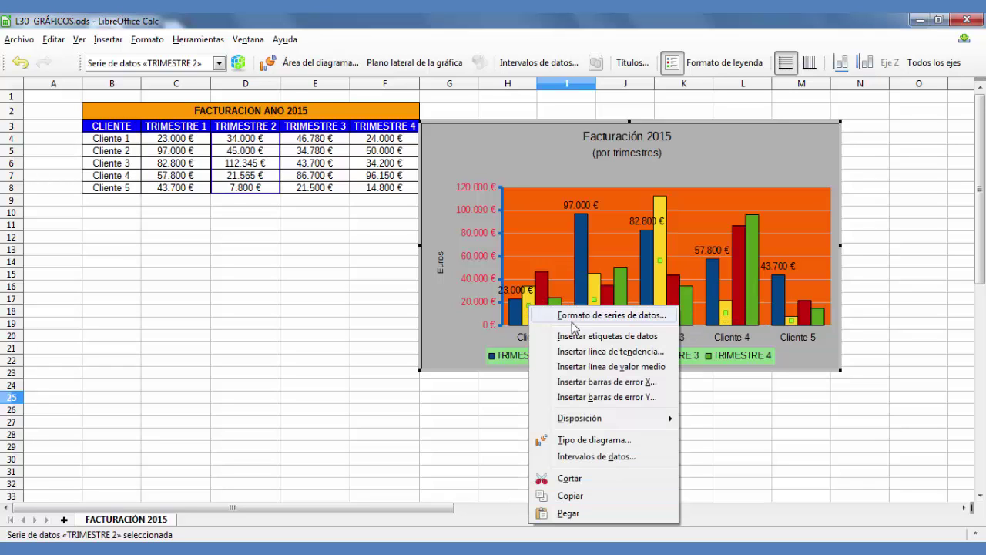
pyautogui.click(617, 336)
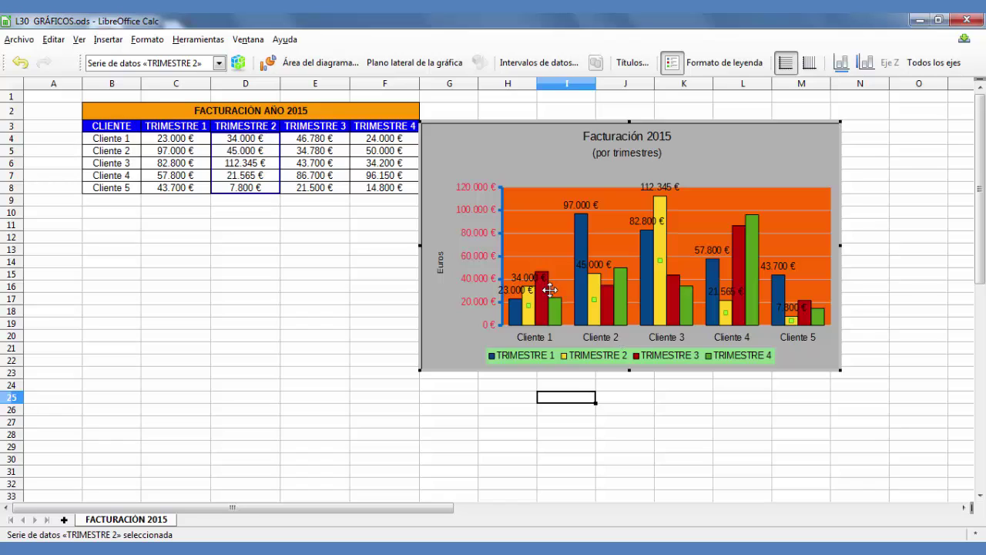
# Insert data labels on the columns of the TRIMESTRE 3 and TRIMESTRE 4 data series
pyautogui.click(544, 297)
pyautogui.rightClick(543, 296)
pyautogui.click(621, 324)
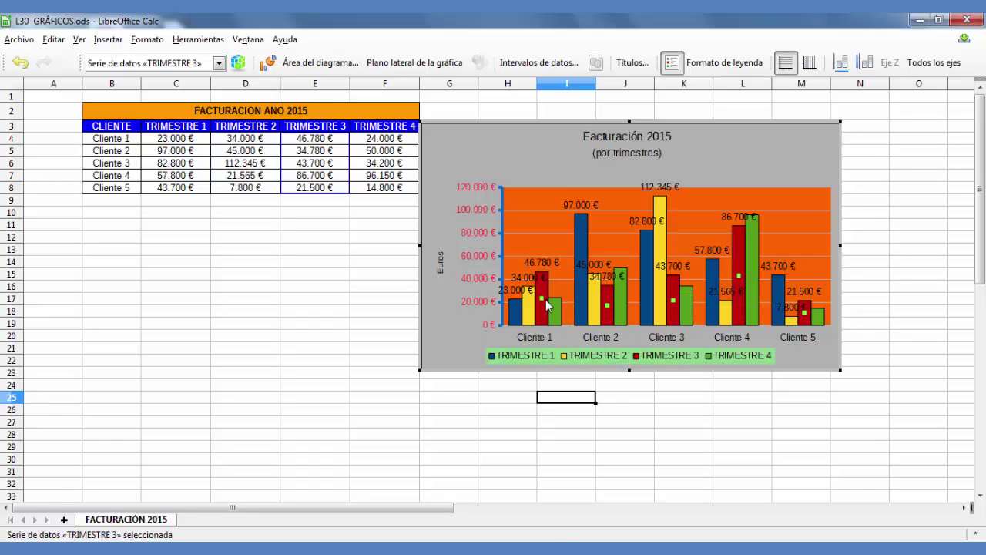
pyautogui.click(556, 312)
pyautogui.rightClick(556, 312)
pyautogui.click(611, 338)
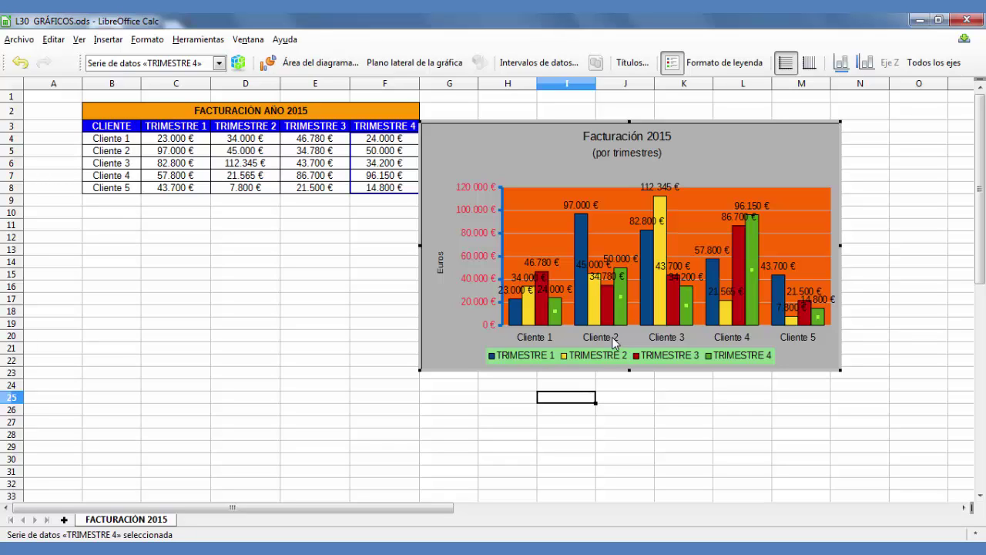
# Open the formatting of the TRIMESTRE 1 data labels and set their font colour to Turquesa
pyautogui.click(512, 297)
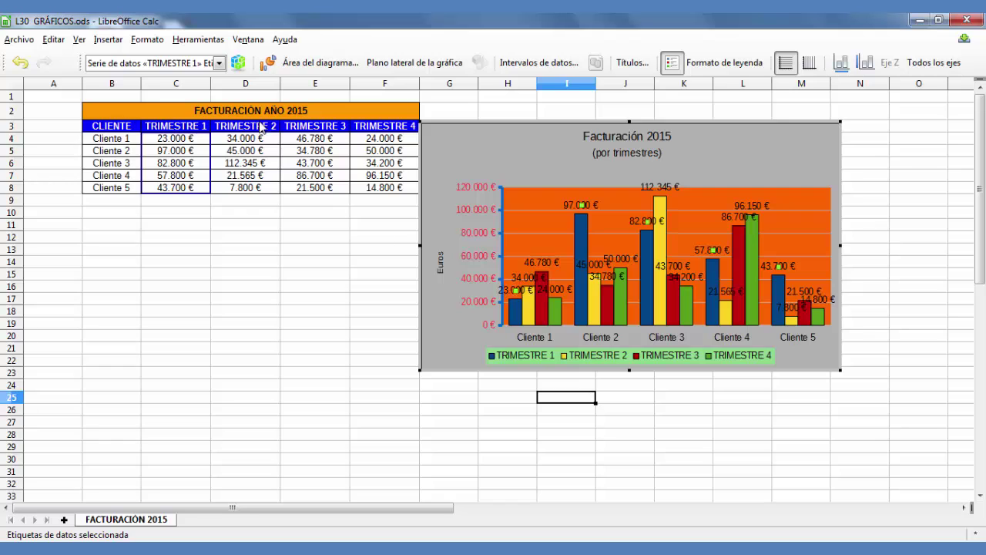
pyautogui.click(236, 68)
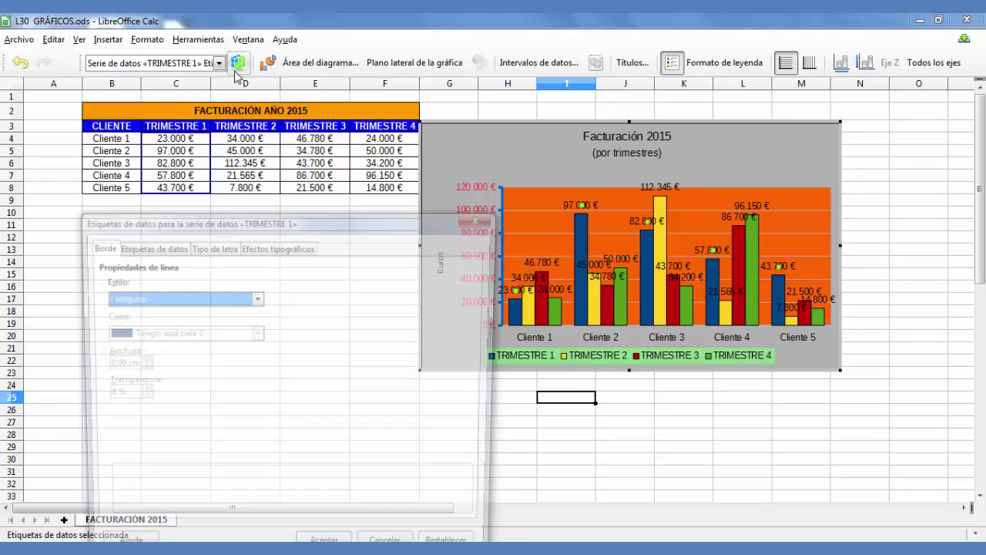
pyautogui.moveTo(263, 229); pyautogui.dragTo(206, 133)
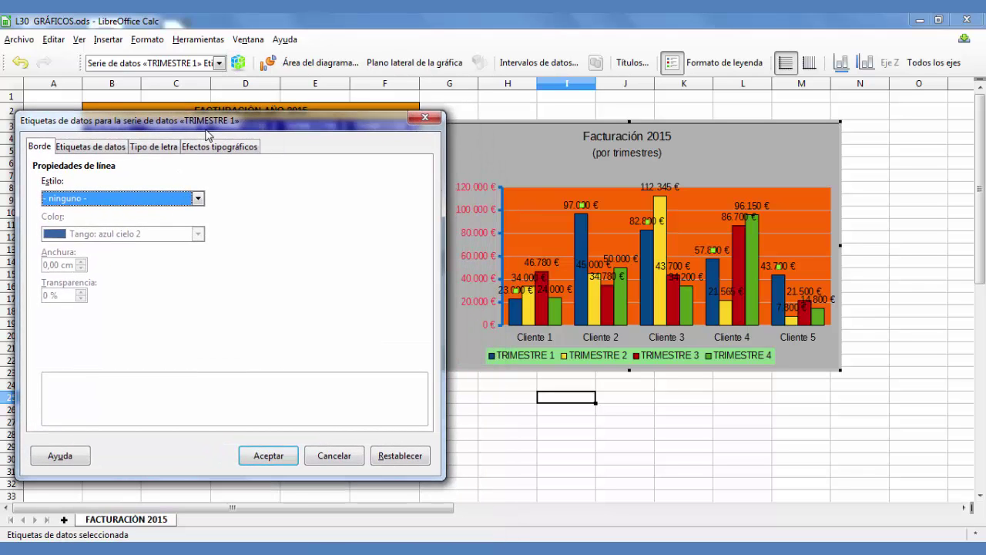
pyautogui.click(216, 146)
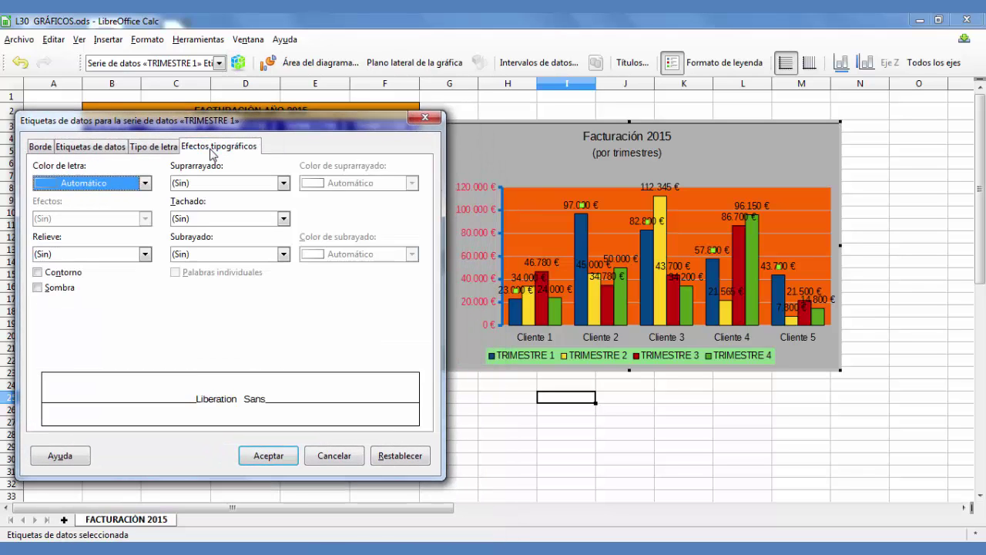
pyautogui.click(145, 184)
pyautogui.click(87, 452)
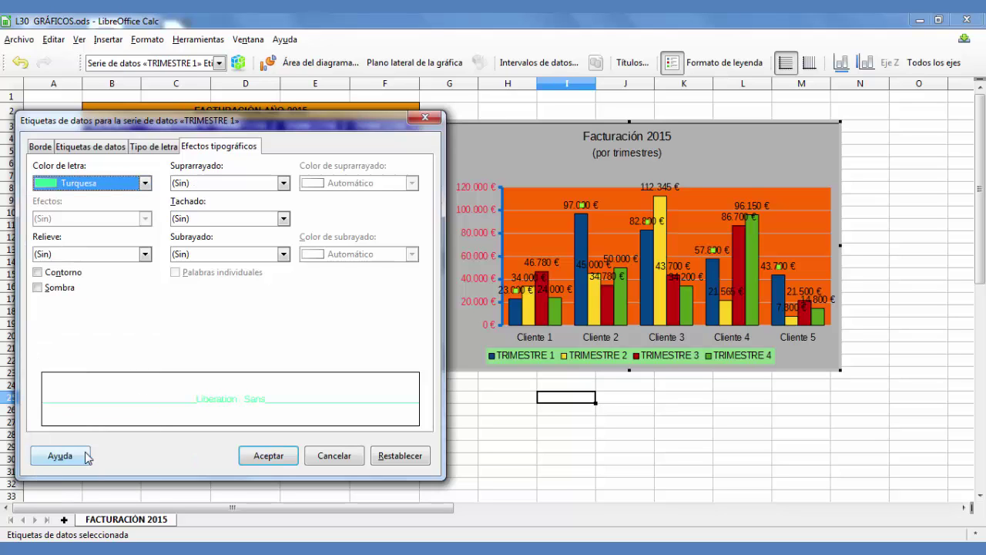
# Rotate the TRIMESTRE 1 data label text to 65 degrees and apply the label formatting
pyautogui.click(85, 148)
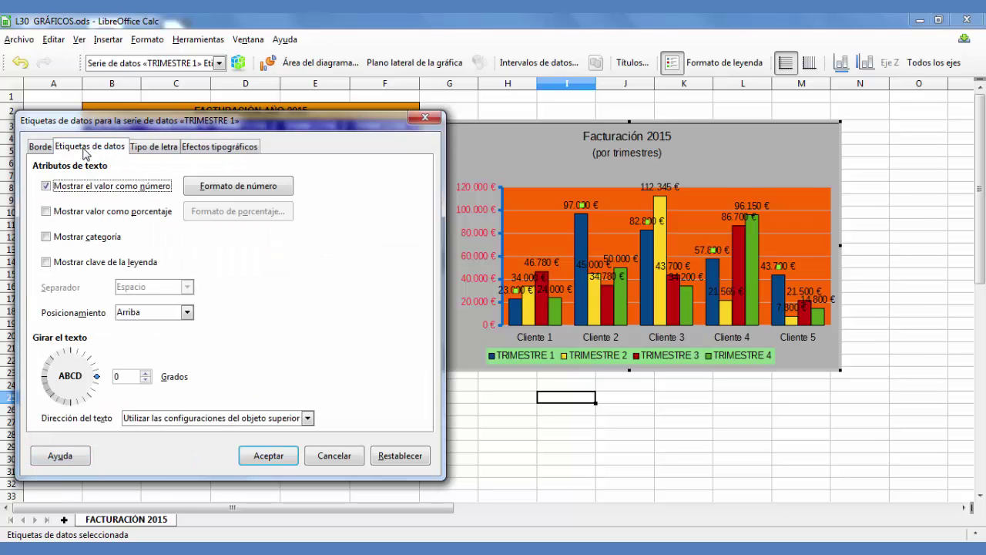
pyautogui.click(98, 370)
pyautogui.moveTo(99, 368); pyautogui.dragTo(87, 360)
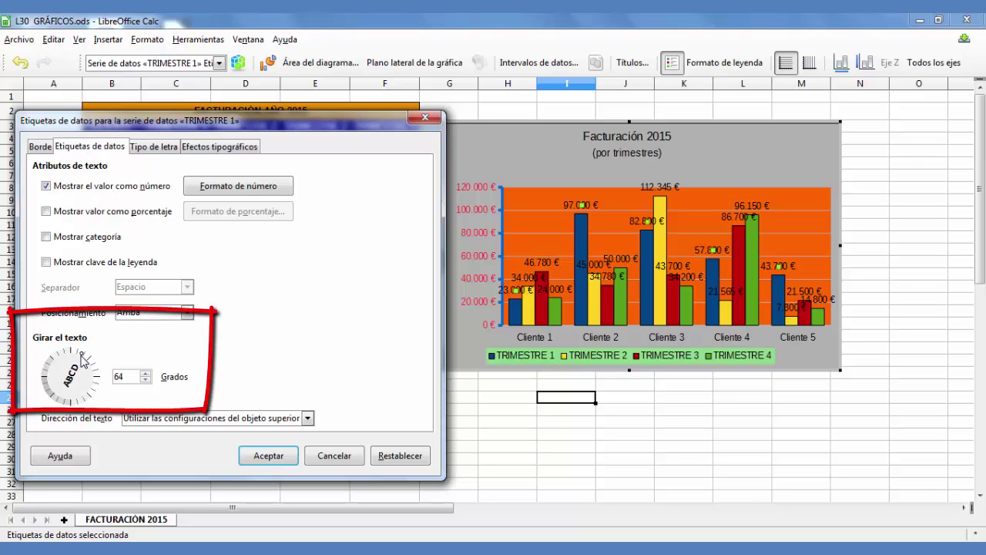
pyautogui.click(144, 374)
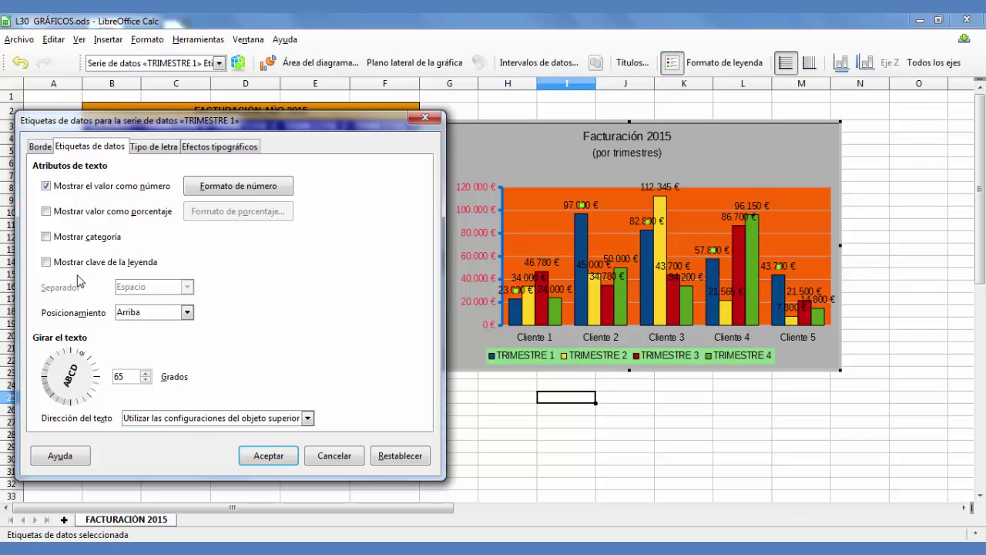
pyautogui.click(270, 462)
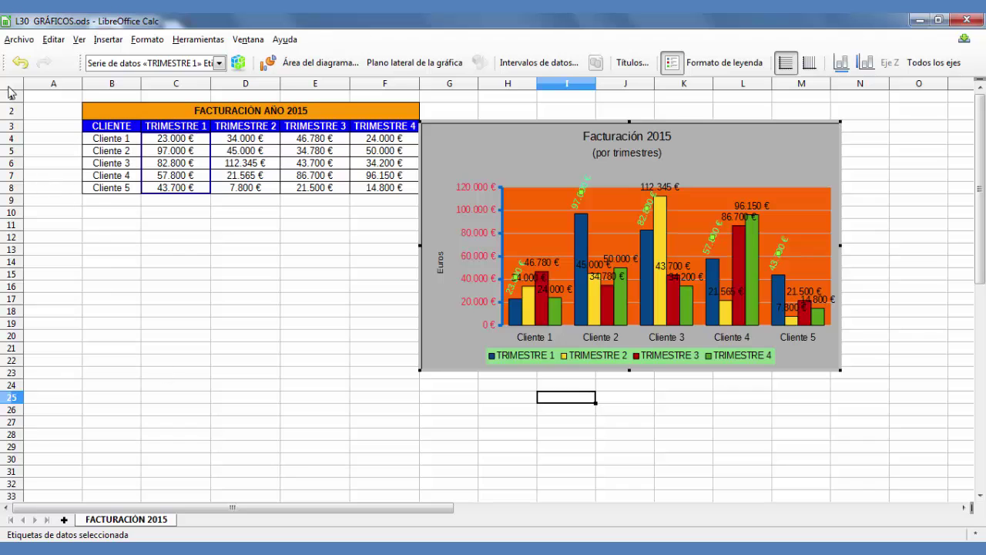
# Undo the TRIMESTRE 1 data label formatting and delete that series' data labels
pyautogui.click(21, 63)
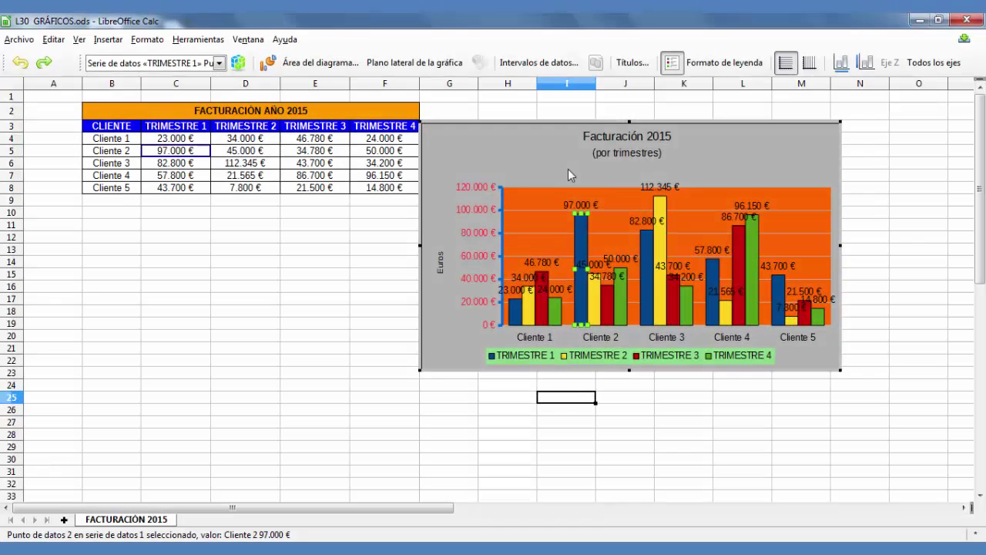
pyautogui.click(520, 316)
pyautogui.rightClick(520, 316)
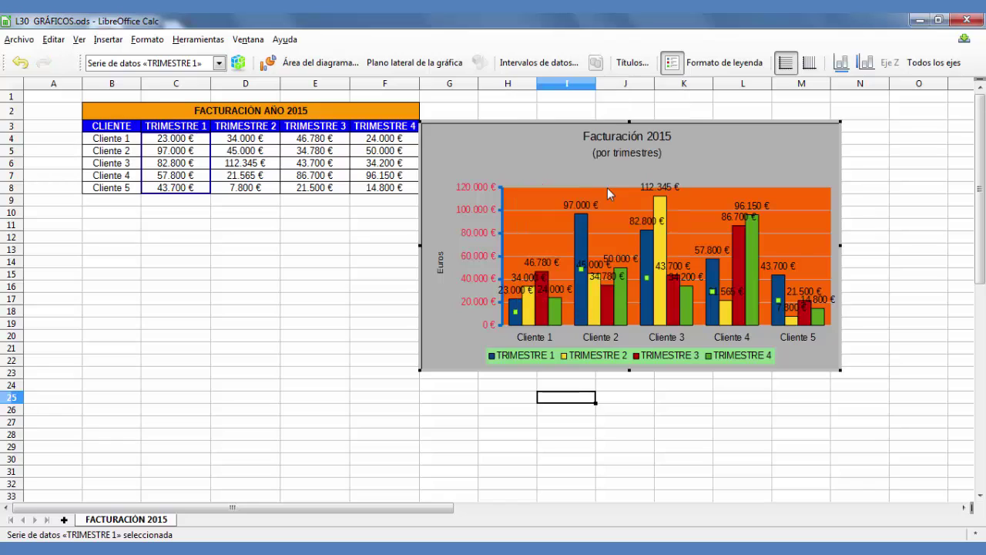
pyautogui.click(607, 187)
# Delete the data labels of the TRIMESTRE 2 and TRIMESTRE 3 series
pyautogui.click(528, 313)
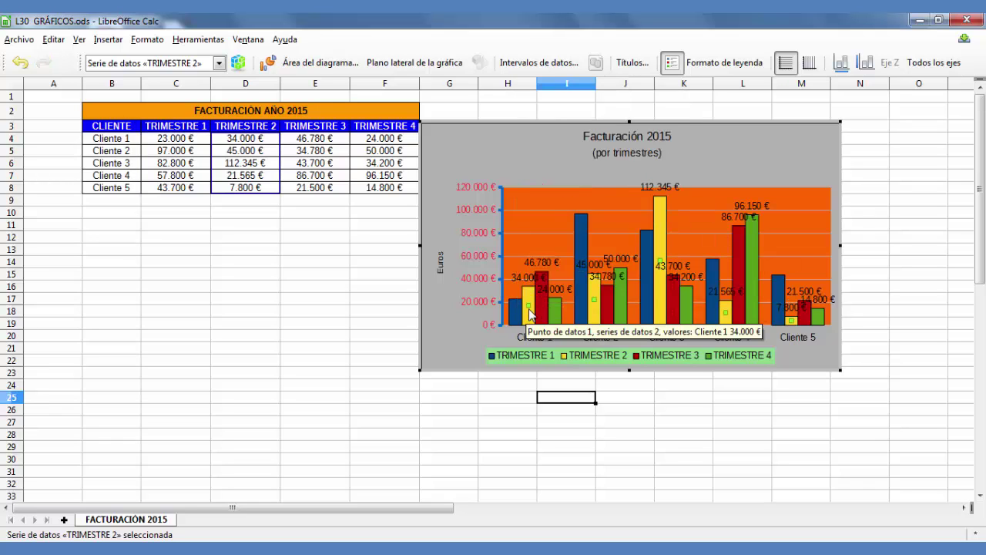
pyautogui.rightClick(528, 313)
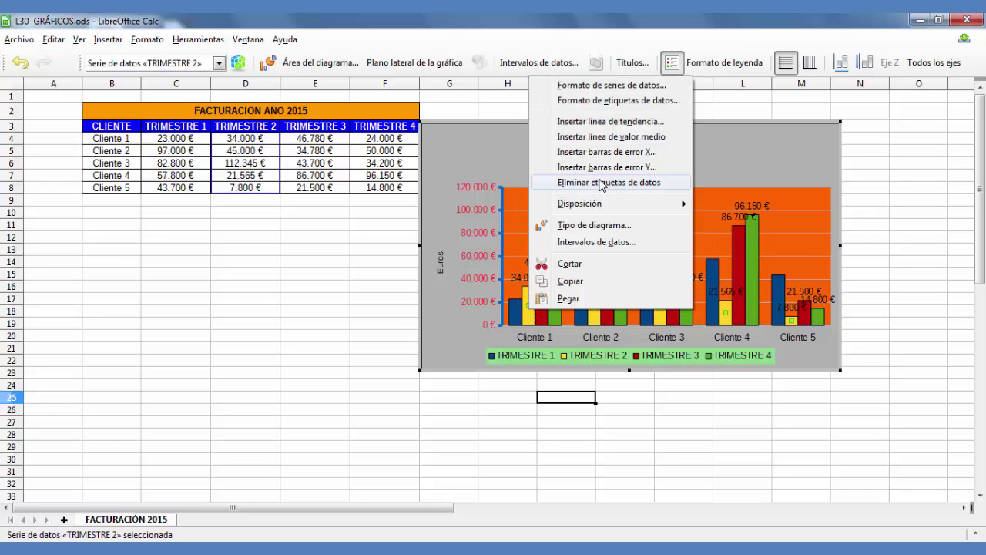
pyautogui.click(593, 181)
pyautogui.click(542, 294)
pyautogui.rightClick(542, 294)
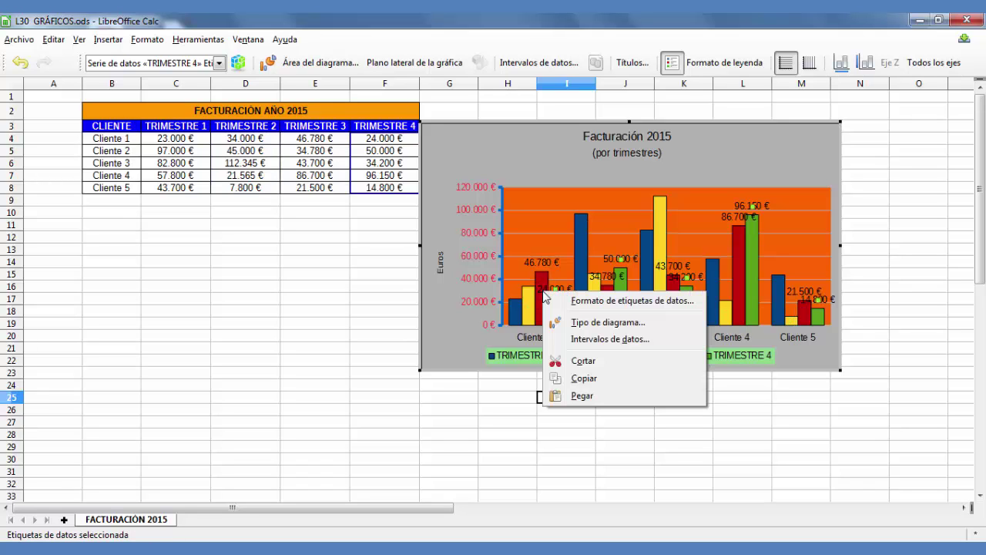
pyautogui.click(543, 302)
pyautogui.rightClick(542, 304)
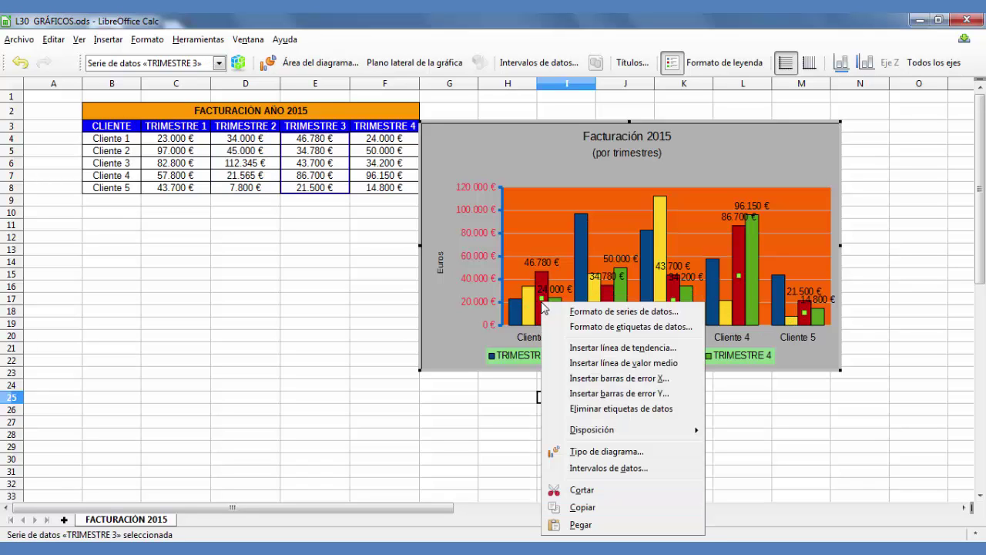
pyautogui.click(623, 408)
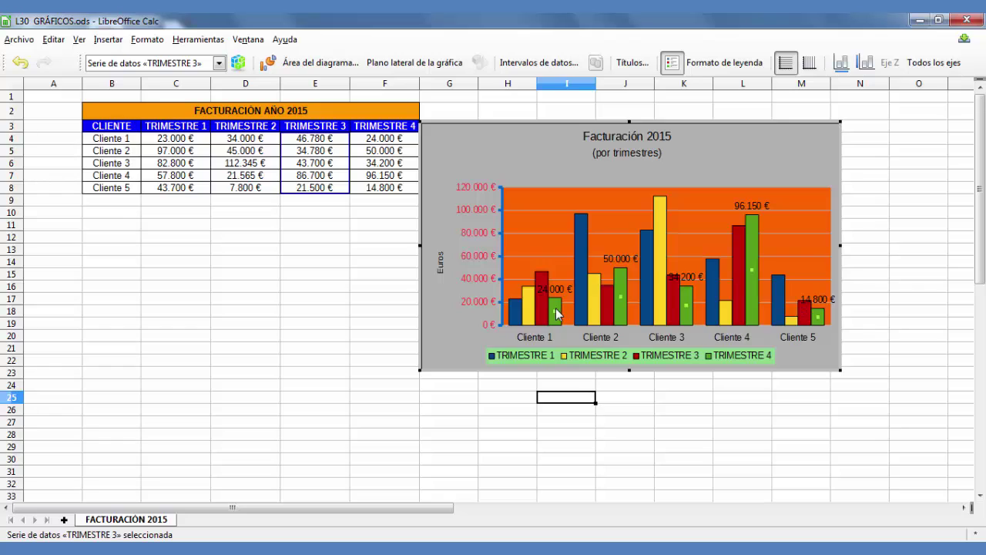
# Delete the data labels of the TRIMESTRE 4 series and leave chart editing
pyautogui.click(558, 311)
pyautogui.rightClick(557, 311)
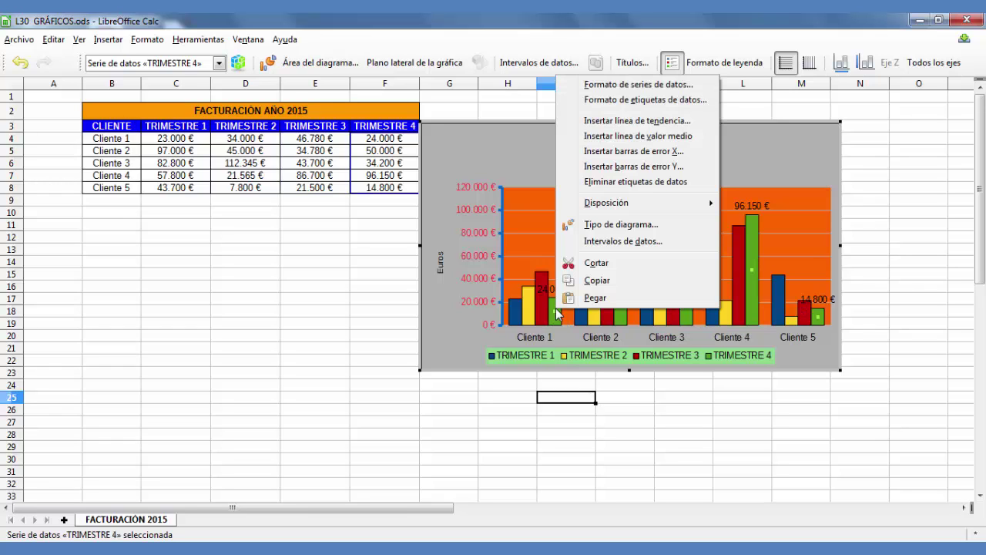
pyautogui.click(645, 185)
pyautogui.click(918, 200)
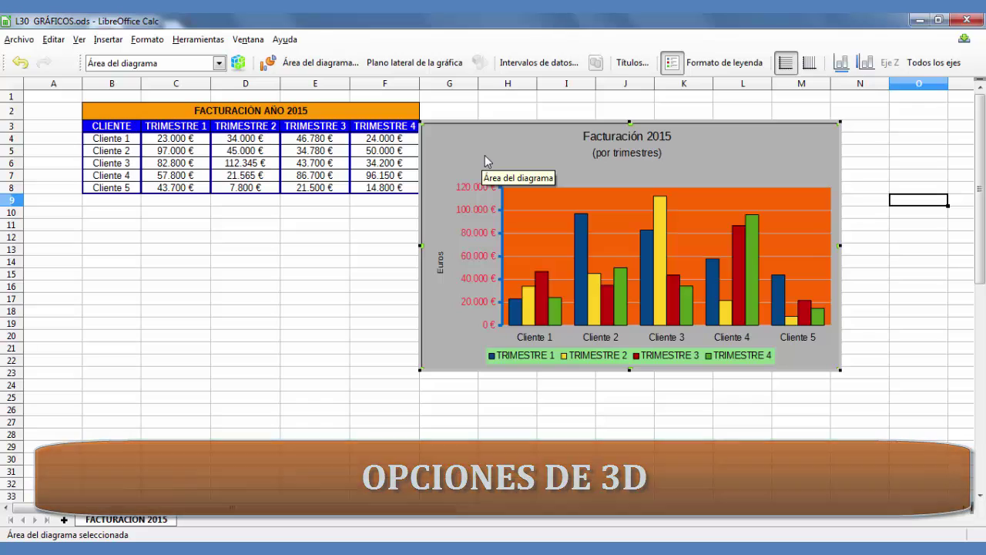
# Change the Facturación 2015 chart type to 3D columns, keeping the Realista scheme and the Barra shape
pyautogui.click(269, 73)
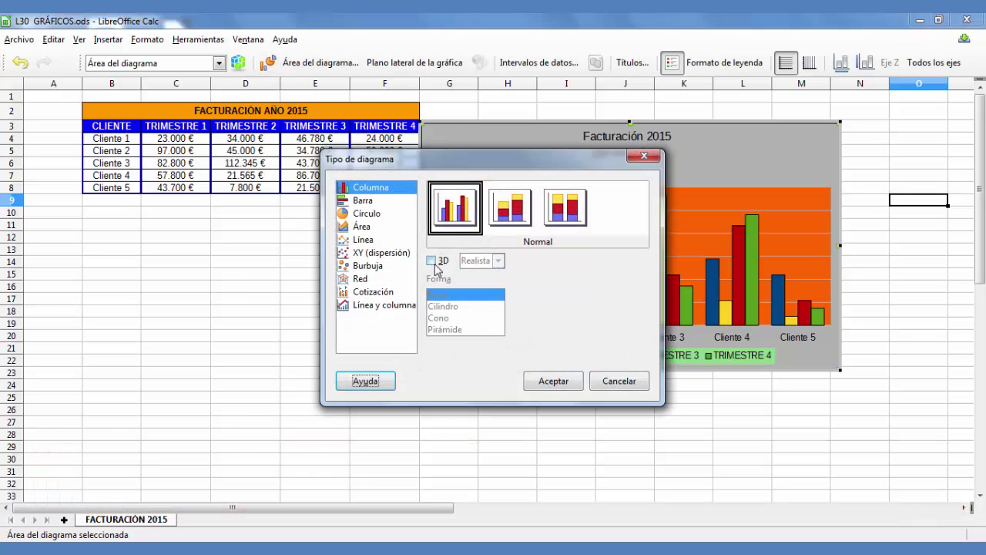
pyautogui.click(432, 260)
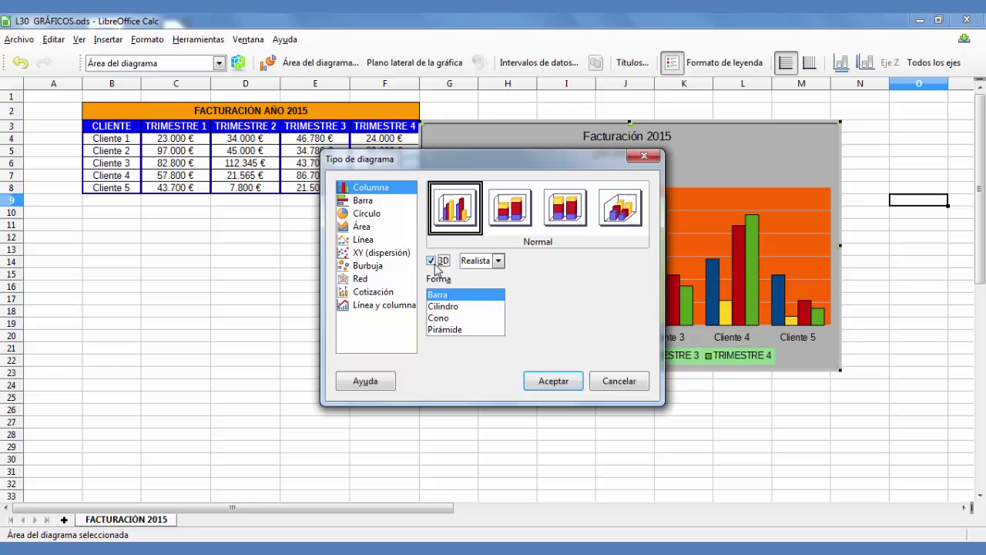
pyautogui.click(553, 380)
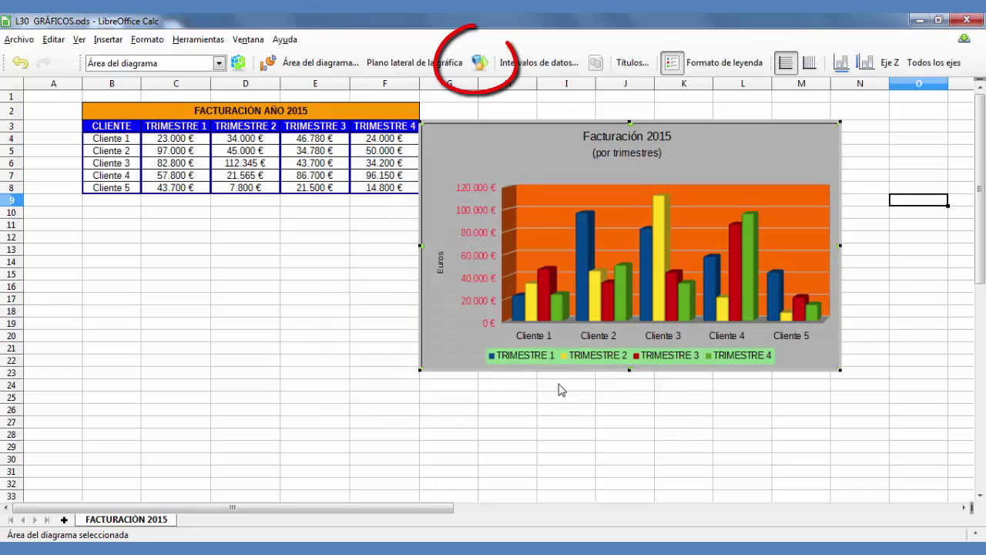
# Open the chart's 3D view settings and try an X rotation of 25°
pyautogui.click(478, 63)
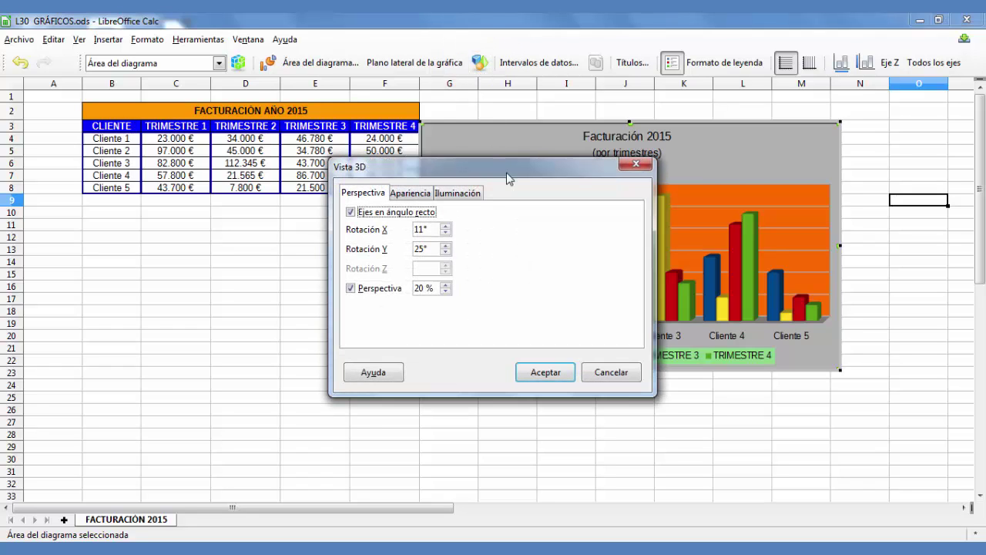
pyautogui.moveTo(460, 158); pyautogui.dragTo(196, 138)
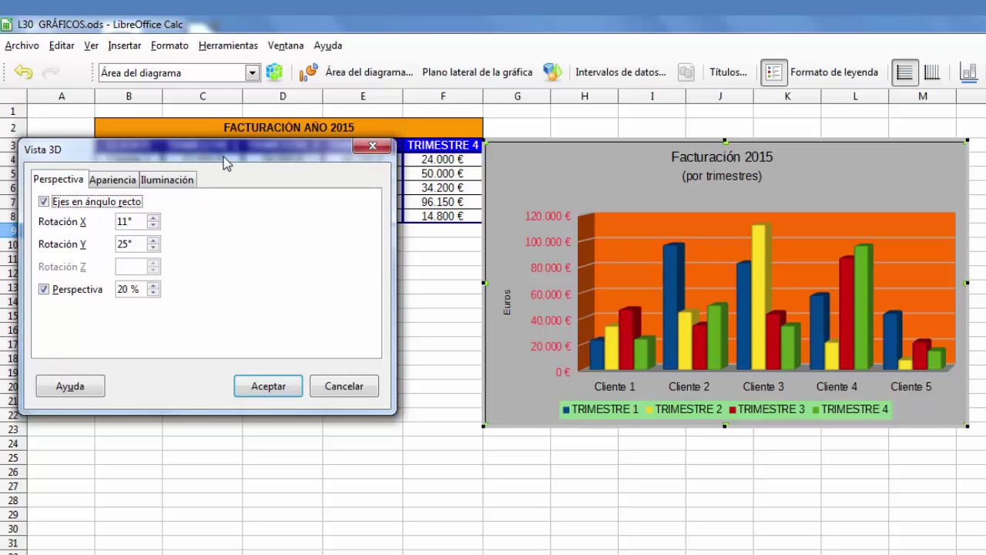
pyautogui.click(154, 218)
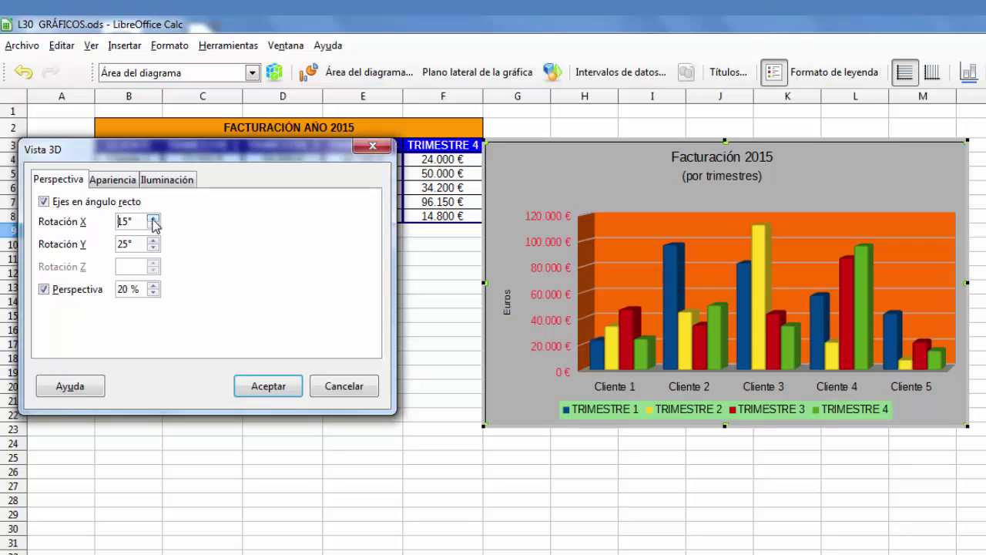
pyautogui.click(154, 221)
pyautogui.click(154, 220)
pyautogui.click(154, 220)
pyautogui.click(154, 221)
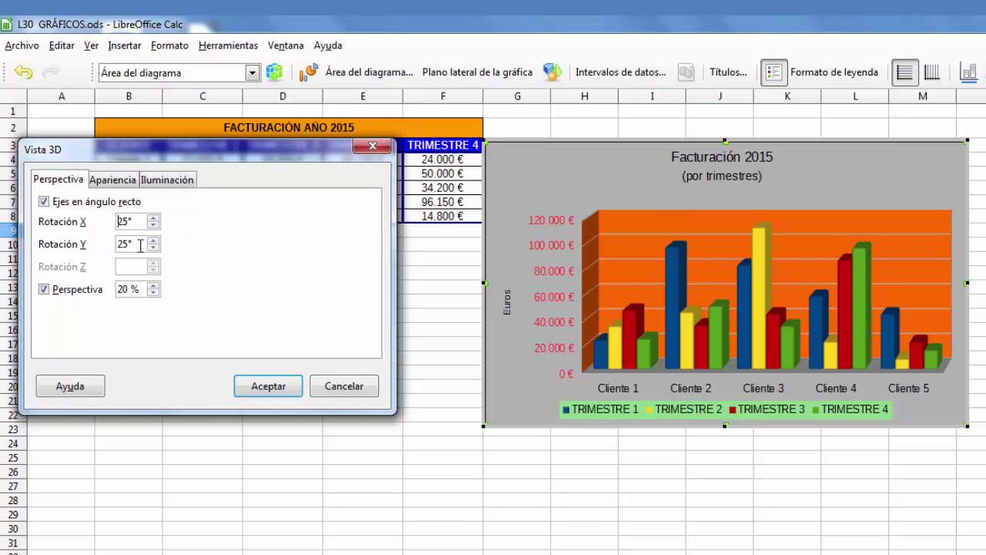
# Try a Y rotation of 45° and a perspective of 40 %, and discard the 3D view changes
pyautogui.doubleClick(141, 245)
pyautogui.write('50')
pyautogui.click(135, 224)
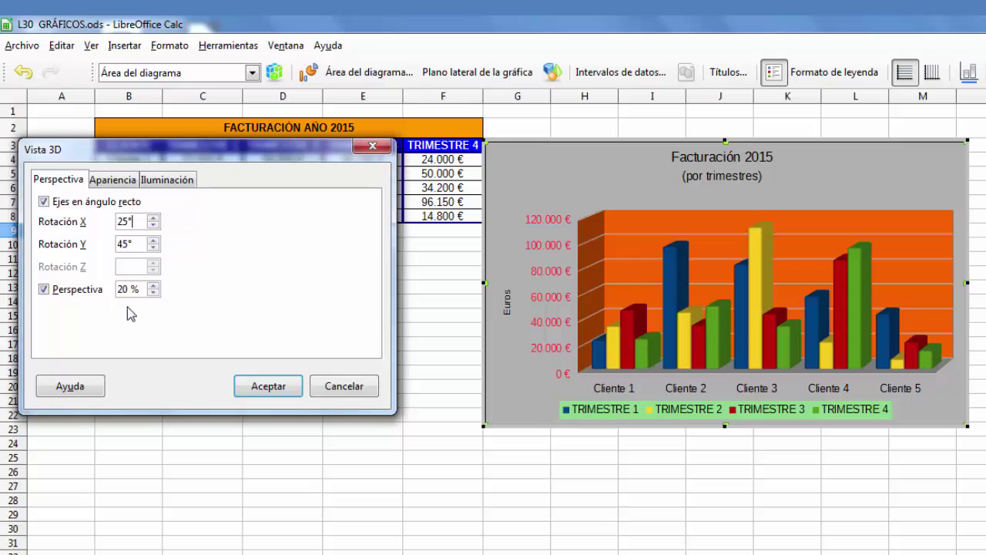
pyautogui.moveTo(143, 289); pyautogui.dragTo(82, 283)
pyautogui.write('40')
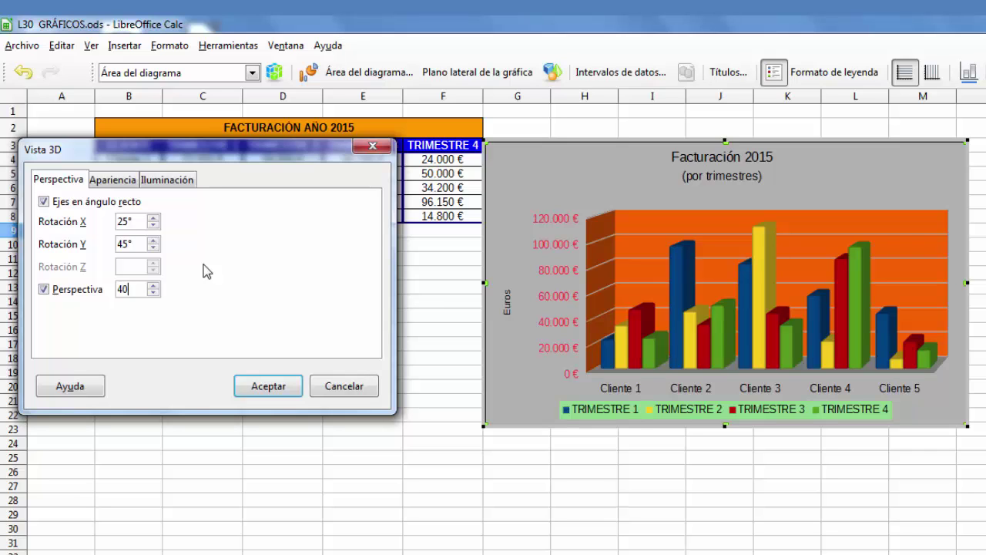
pyautogui.click(344, 386)
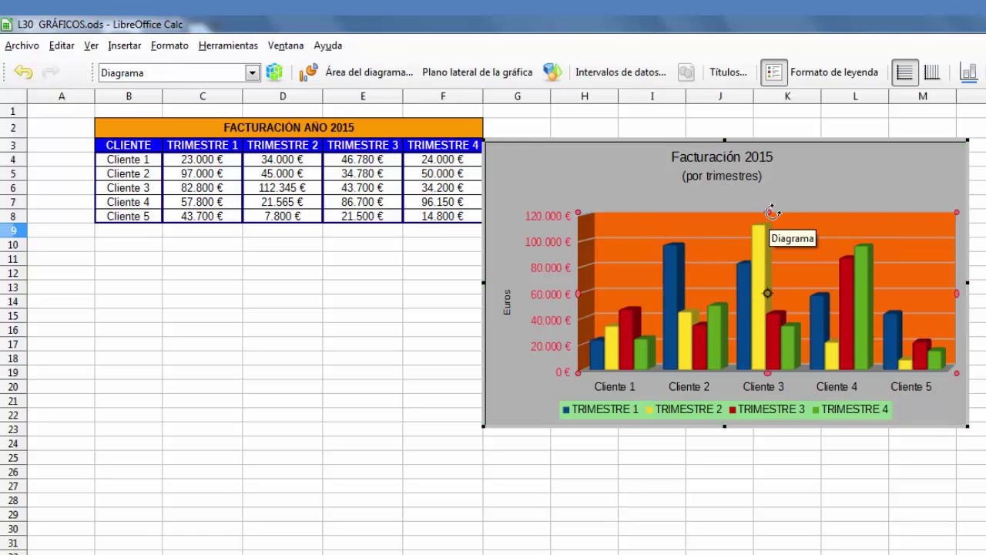
# Rotate the 3D chart freehand to about 26° in X and 45° in Y, and open its 3D view settings
pyautogui.click(638, 232)
pyautogui.moveTo(639, 232); pyautogui.dragTo(522, 266)
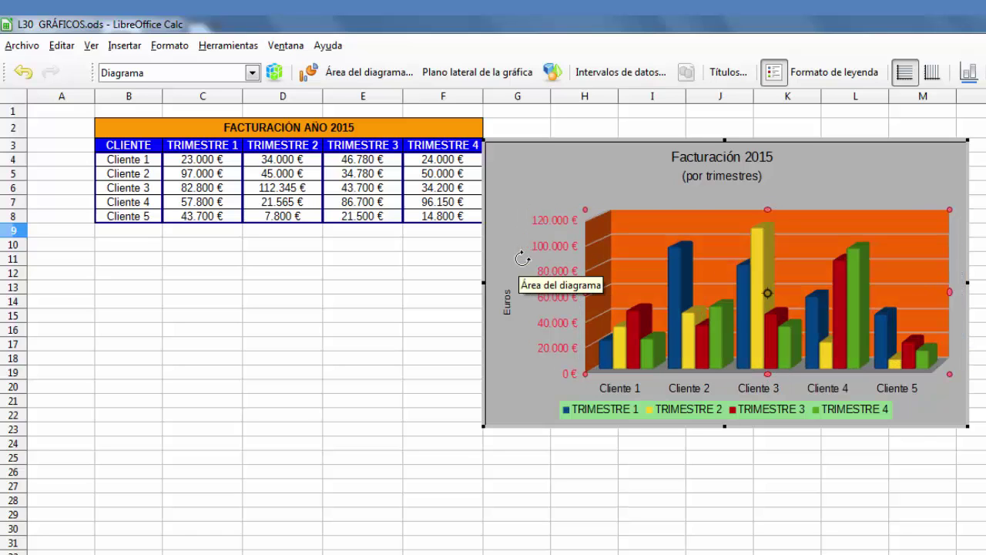
pyautogui.click(553, 74)
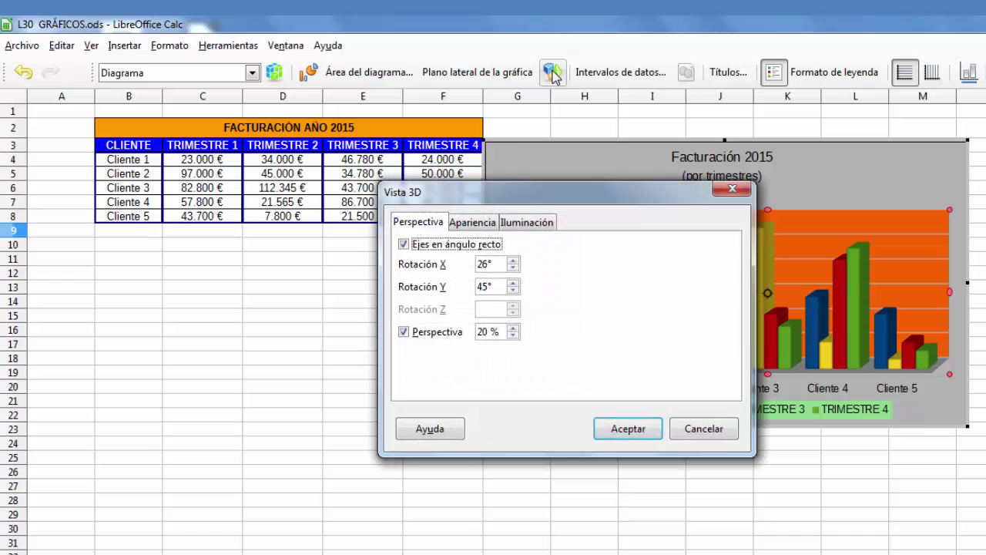
pyautogui.moveTo(548, 194); pyautogui.dragTo(325, 194)
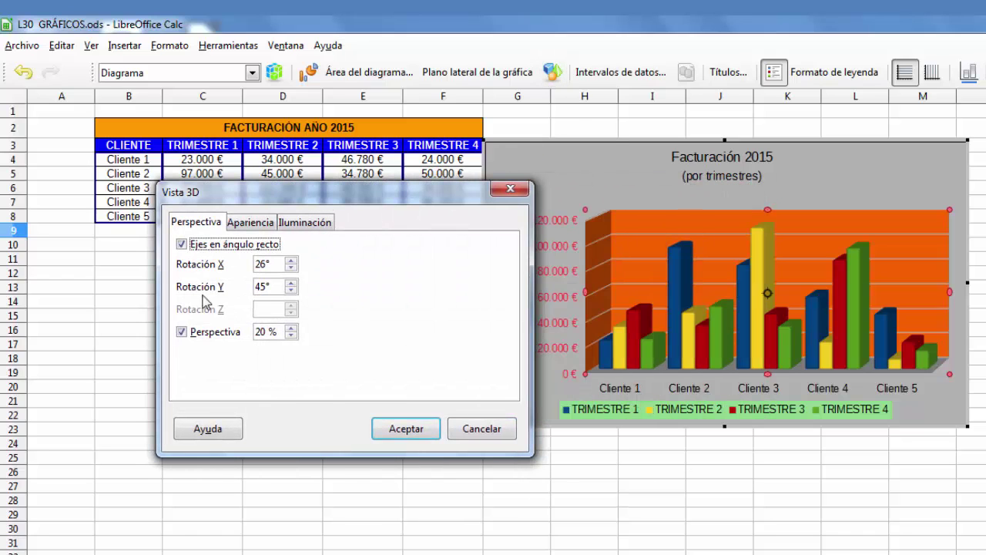
# Turn off the right-angled axes of the 3D view and set the rotation to 10° in X and 14° in Y
pyautogui.click(181, 246)
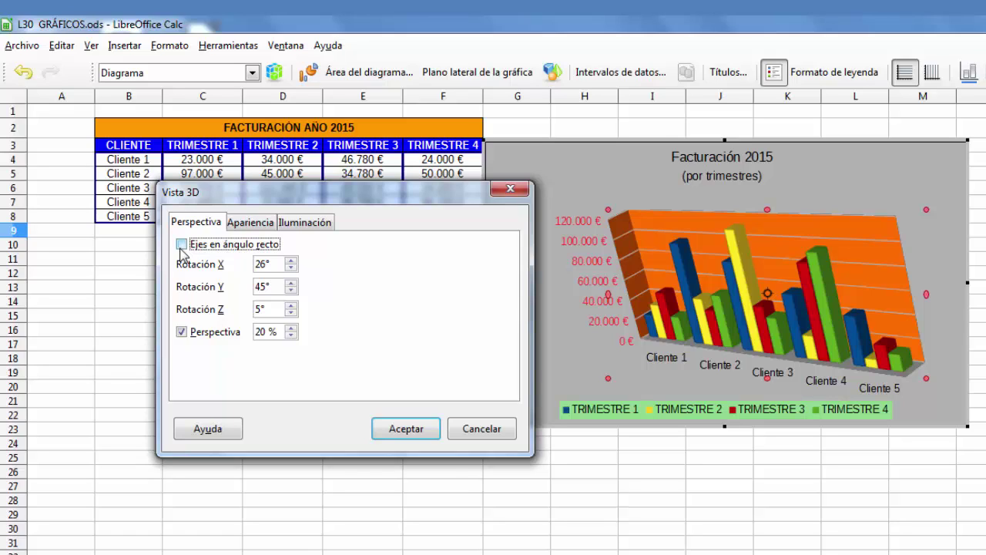
pyautogui.click(291, 290)
pyautogui.click(290, 290)
pyautogui.click(291, 289)
pyautogui.click(290, 290)
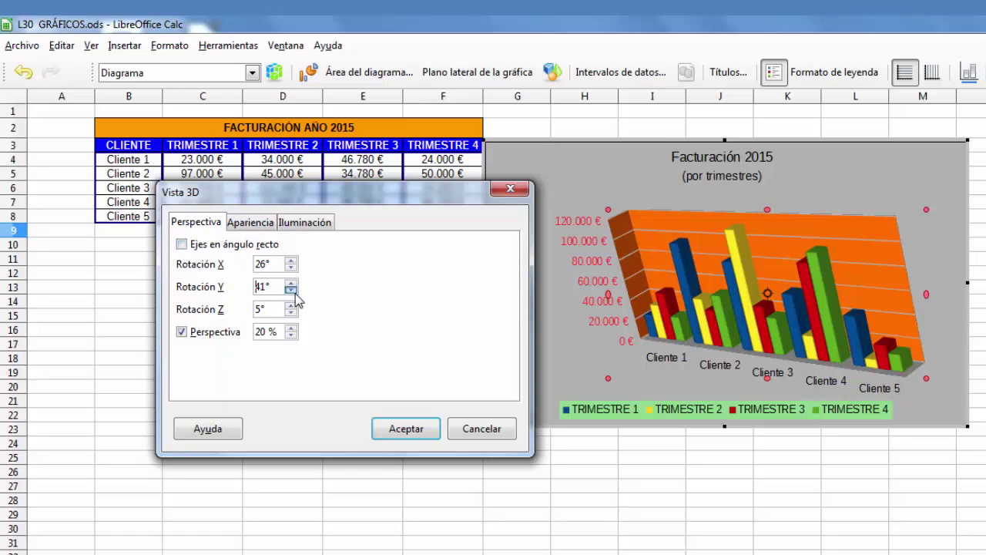
pyautogui.moveTo(290, 289); pyautogui.dragTo(295, 295)
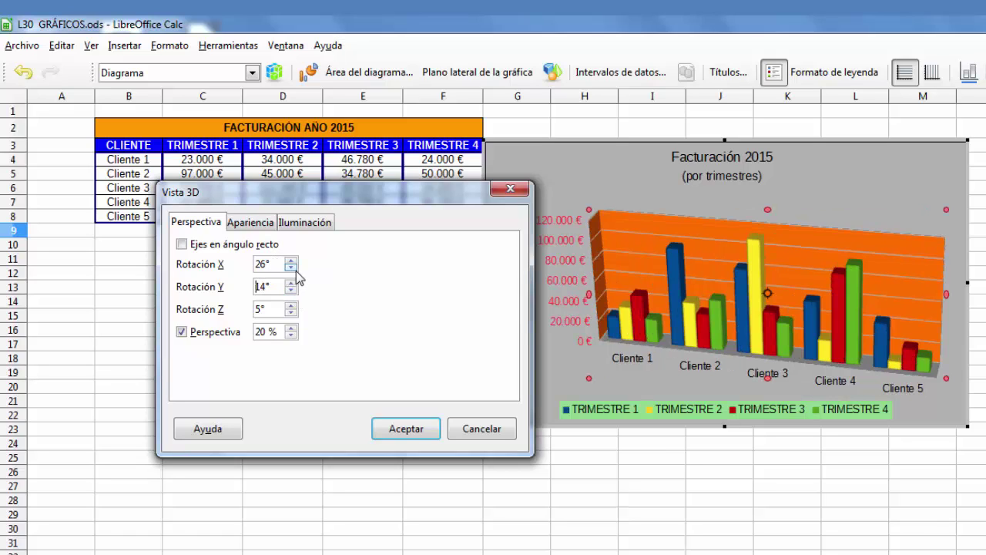
pyautogui.moveTo(296, 271); pyautogui.dragTo(296, 270)
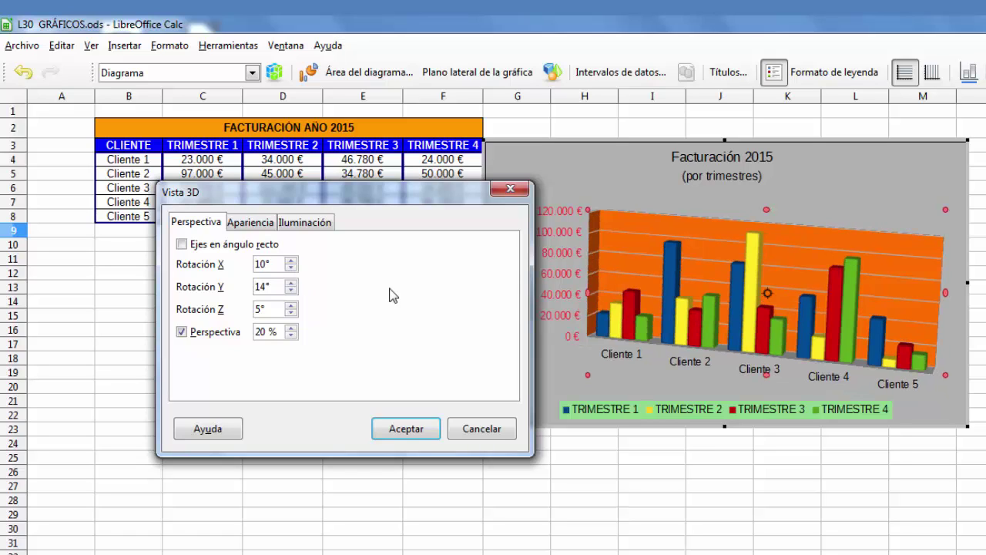
# Try the Simple scheme for the 3D chart's appearance and switch back to Realista
pyautogui.click(254, 223)
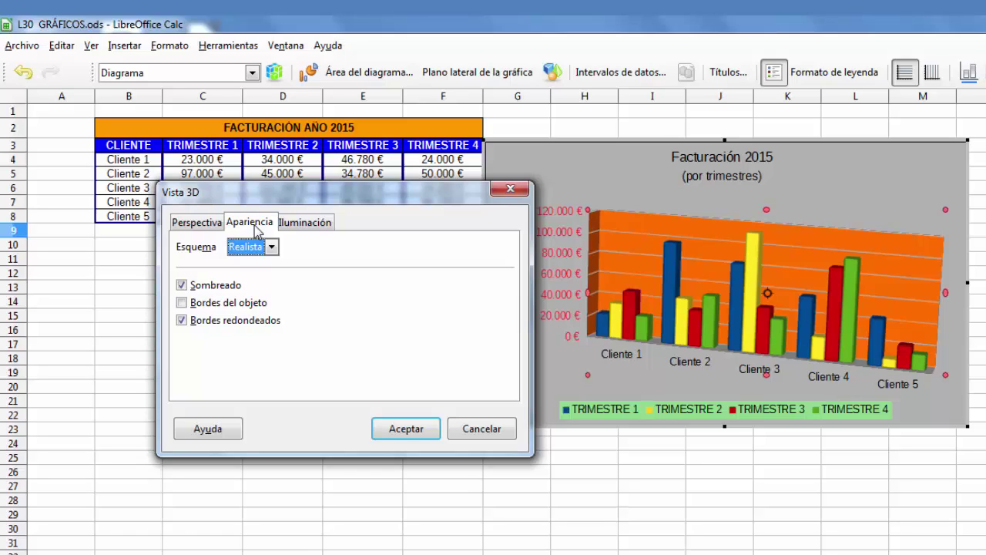
pyautogui.click(272, 247)
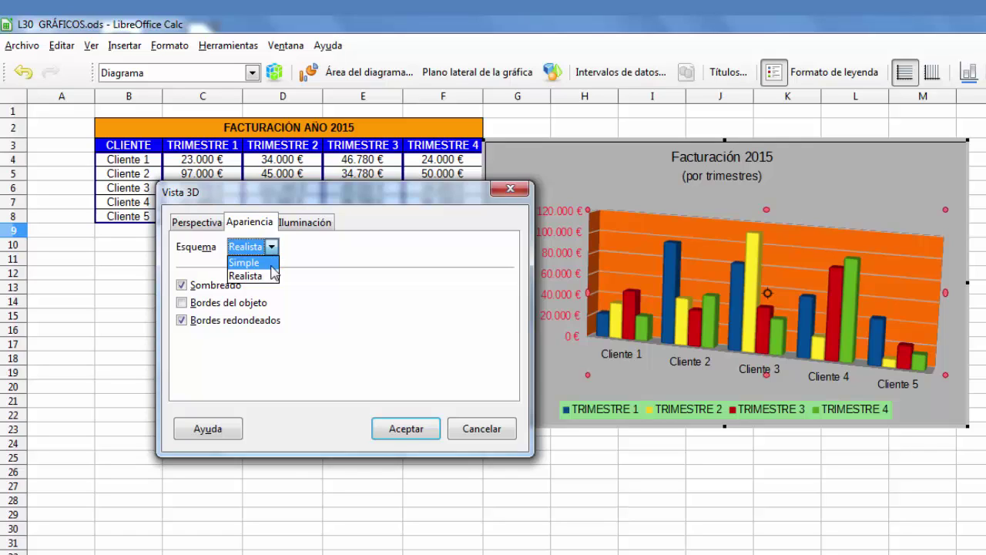
pyautogui.click(272, 266)
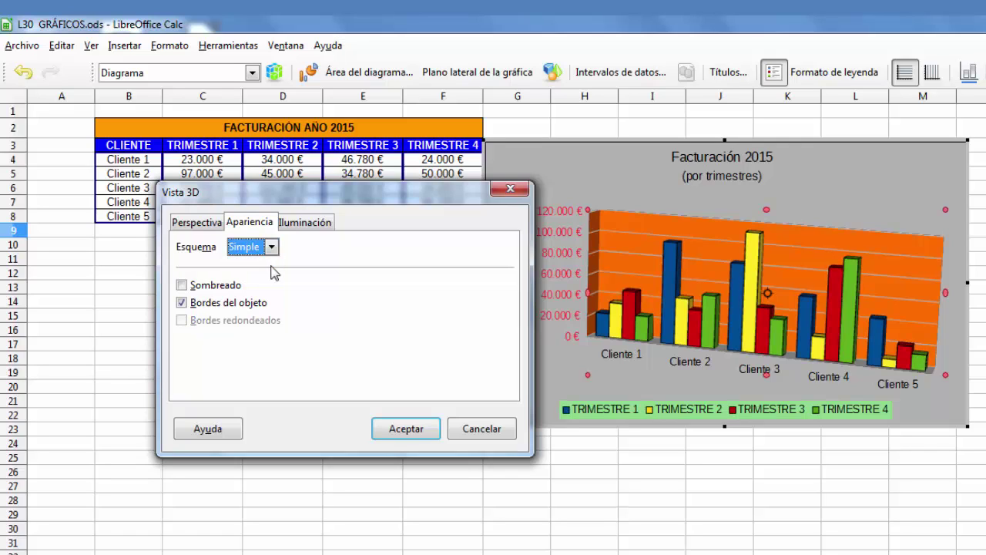
pyautogui.click(272, 248)
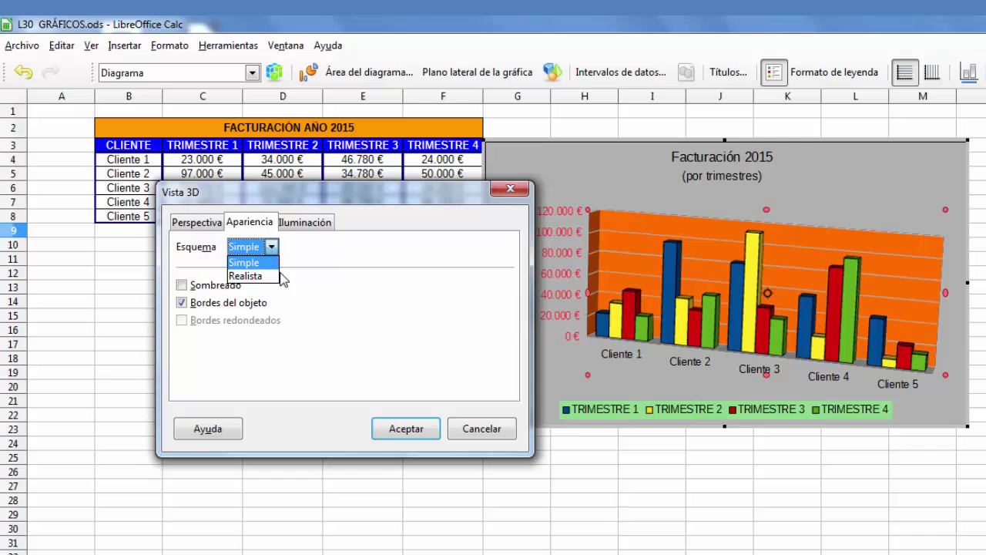
pyautogui.click(272, 246)
pyautogui.click(272, 246)
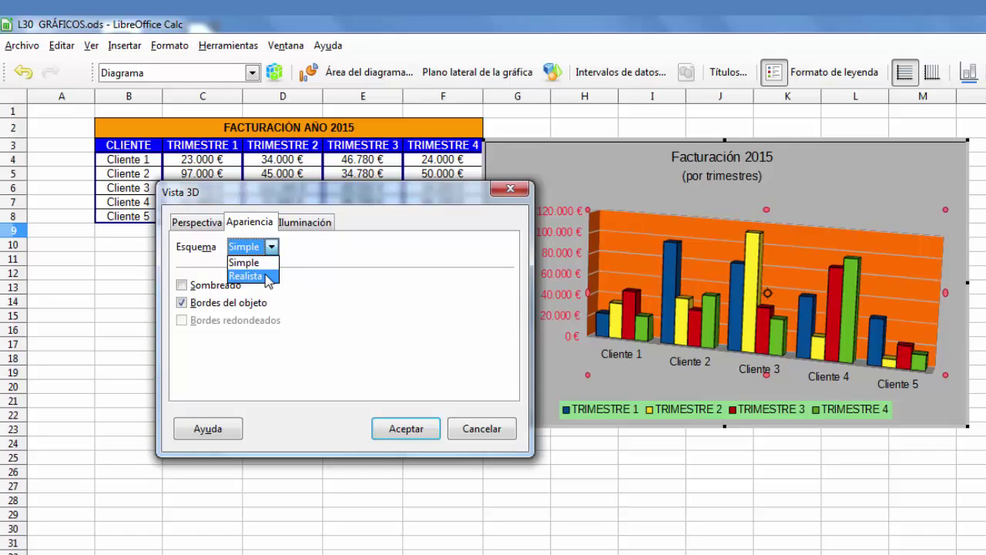
pyautogui.click(268, 275)
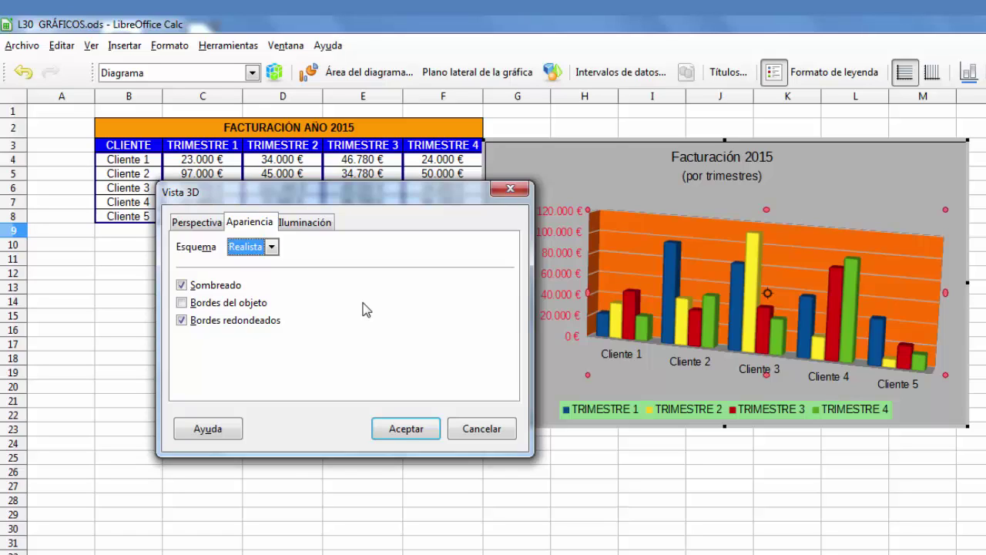
pyautogui.click(272, 248)
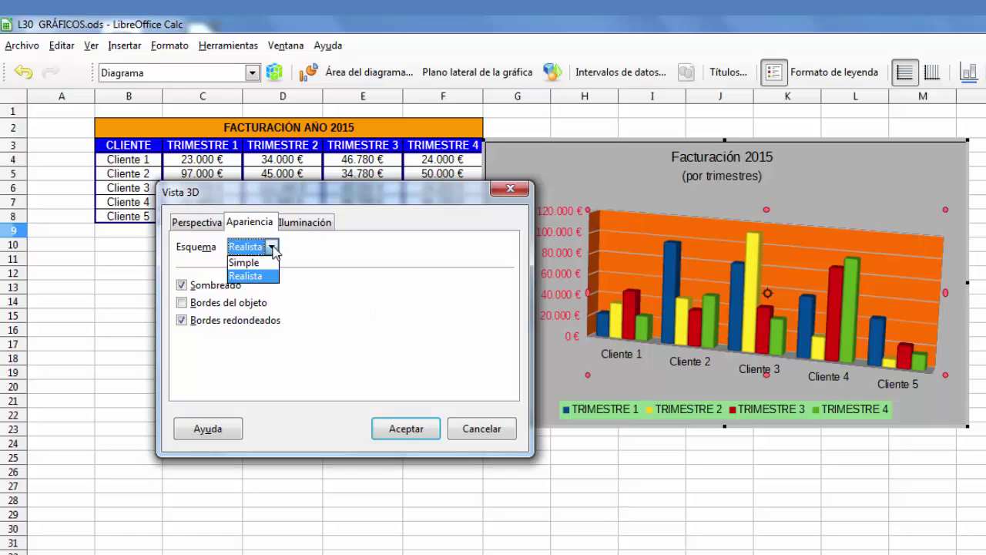
pyautogui.click(339, 309)
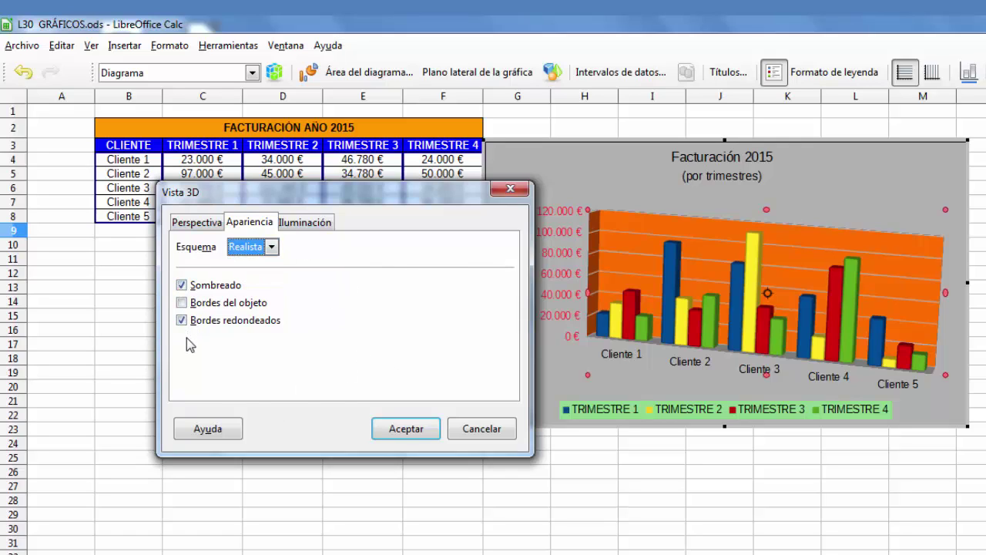
# Try Amarillo verdoso 3 as the ambient light of the 3D chart, discard the 3D view changes and leave chart editing
pyautogui.click(325, 223)
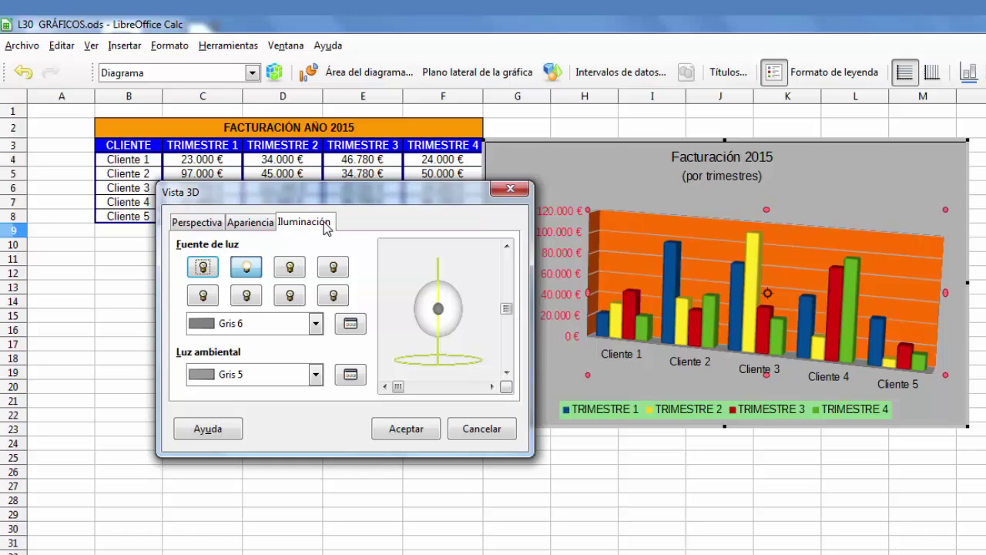
pyautogui.click(317, 375)
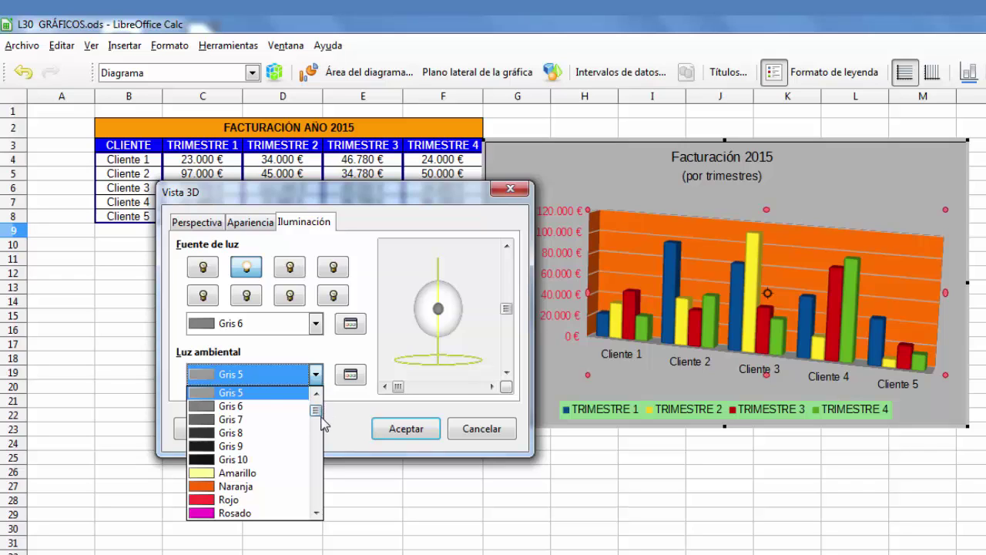
pyautogui.moveTo(316, 411); pyautogui.dragTo(315, 438)
pyautogui.click(283, 460)
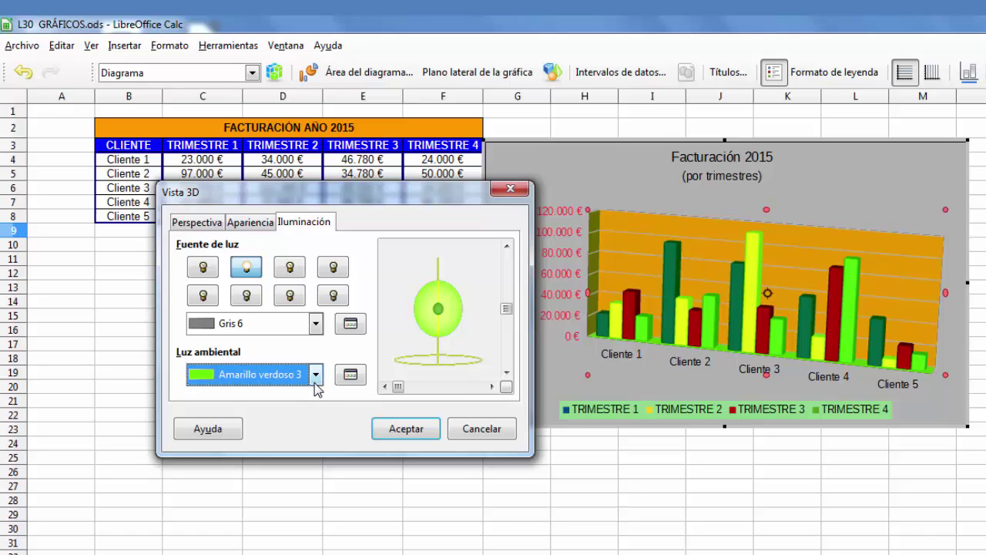
pyautogui.click(239, 268)
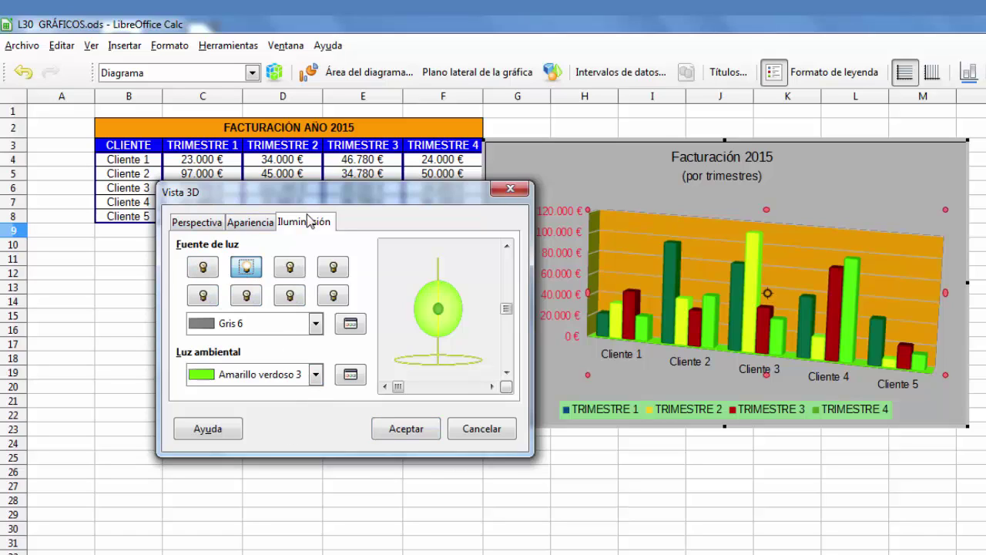
pyautogui.click(499, 436)
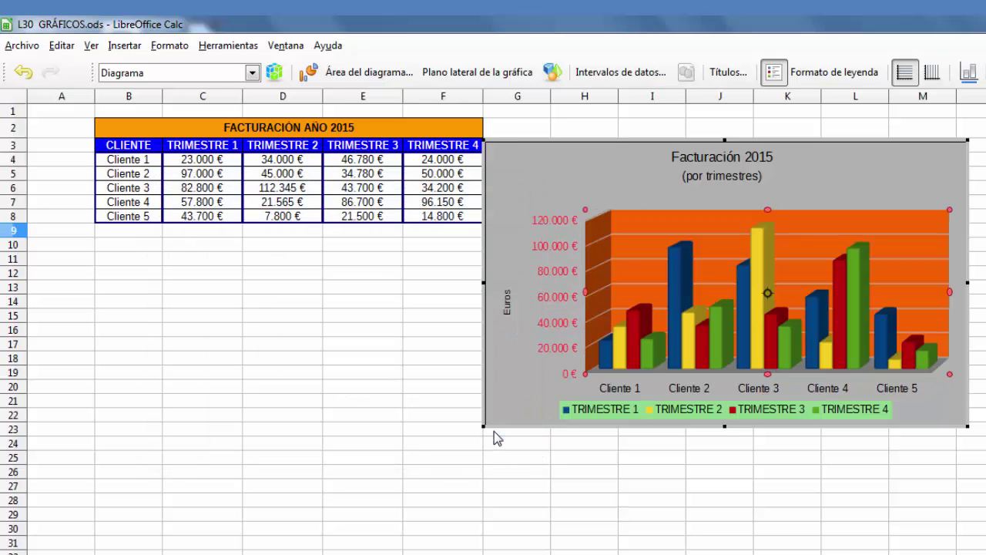
pyautogui.click(760, 490)
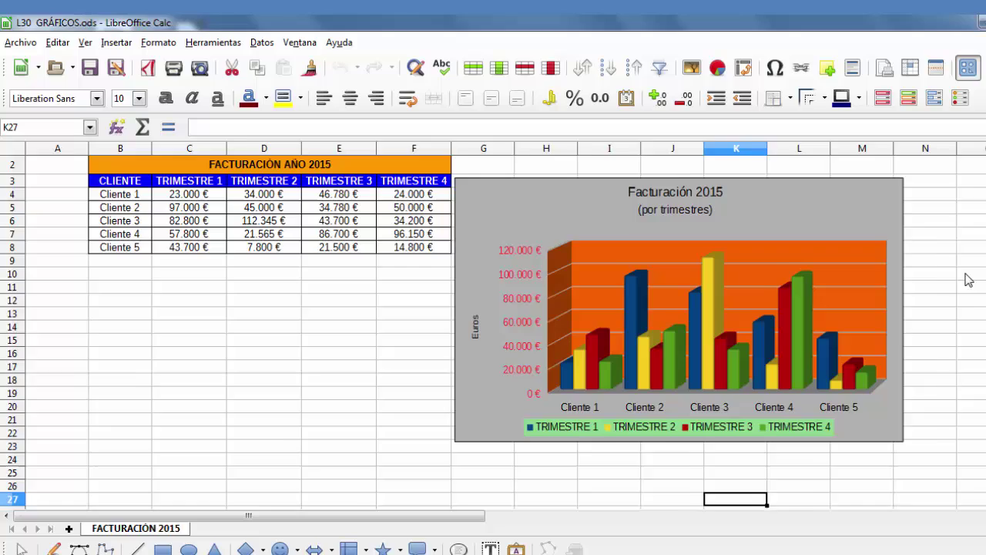
pyautogui.click(899, 256)
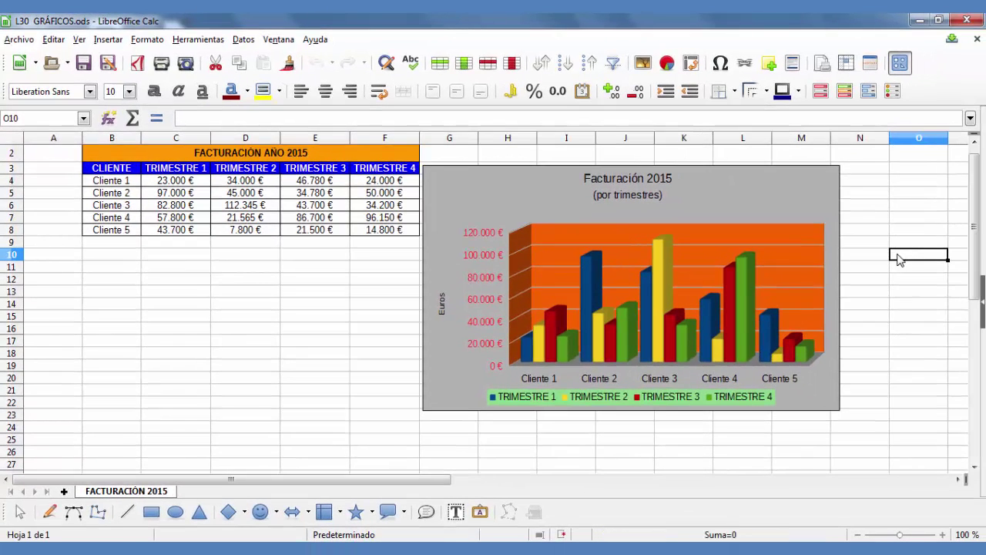
# Reopen the Facturación 2015 chart for editing and open its chart type settings clear of the chart
pyautogui.doubleClick(816, 203)
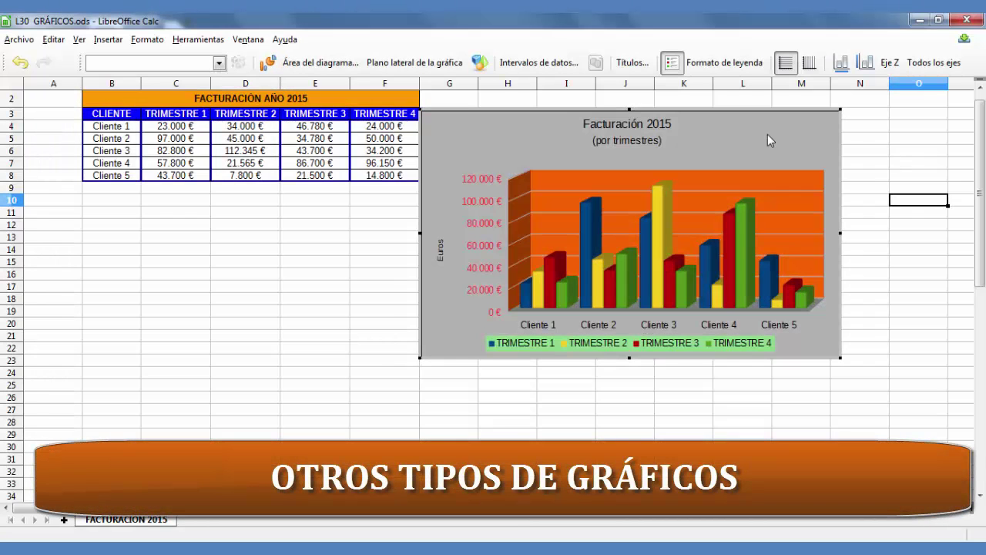
pyautogui.click(768, 137)
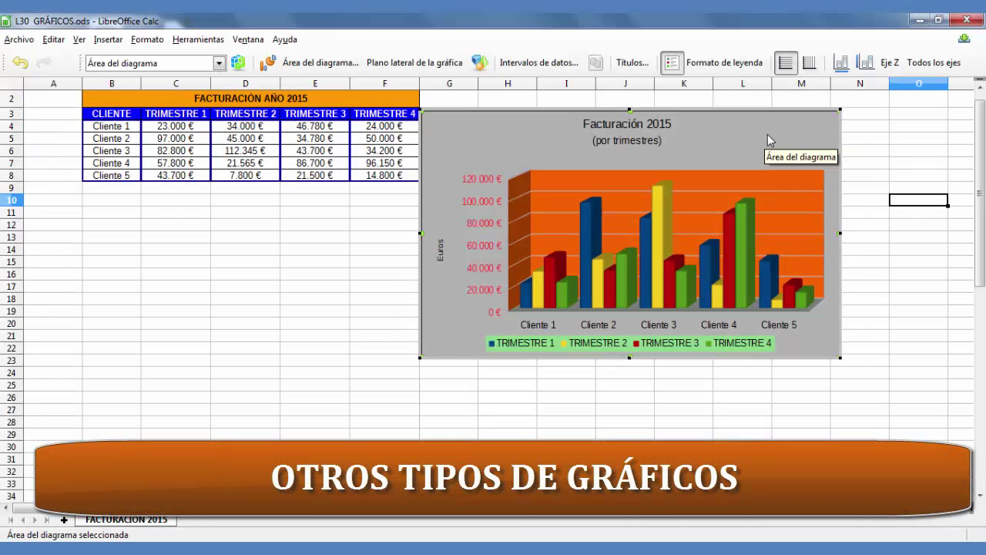
pyautogui.click(265, 64)
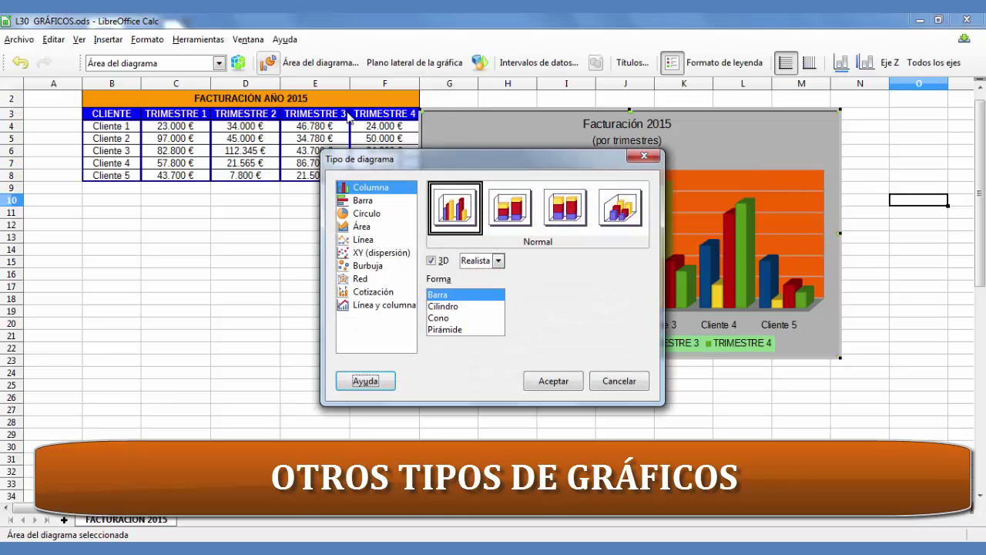
pyautogui.moveTo(474, 161); pyautogui.dragTo(197, 154)
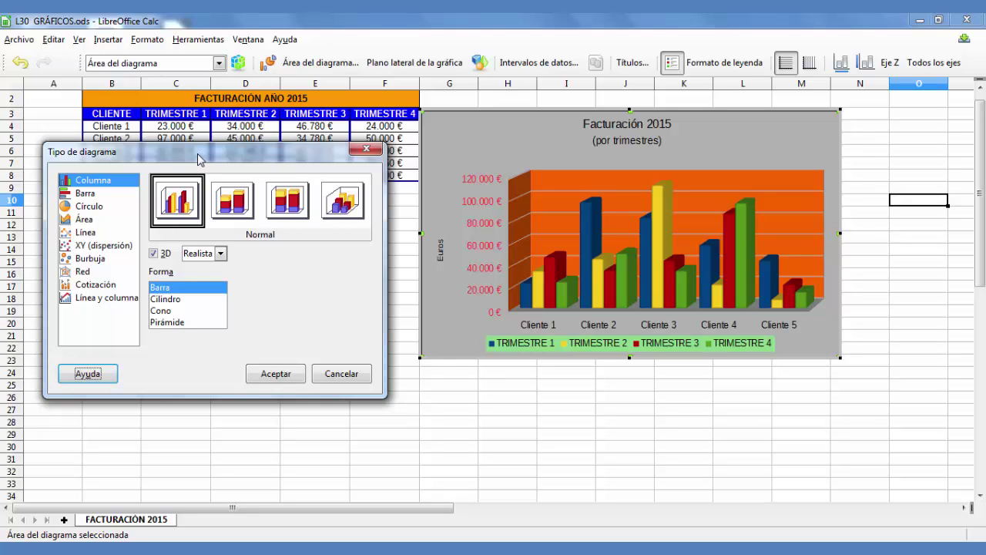
# Try the Barra chart type in its Normal, En pilas, Porcentaje apilado and Profundidad variants
pyautogui.click(85, 194)
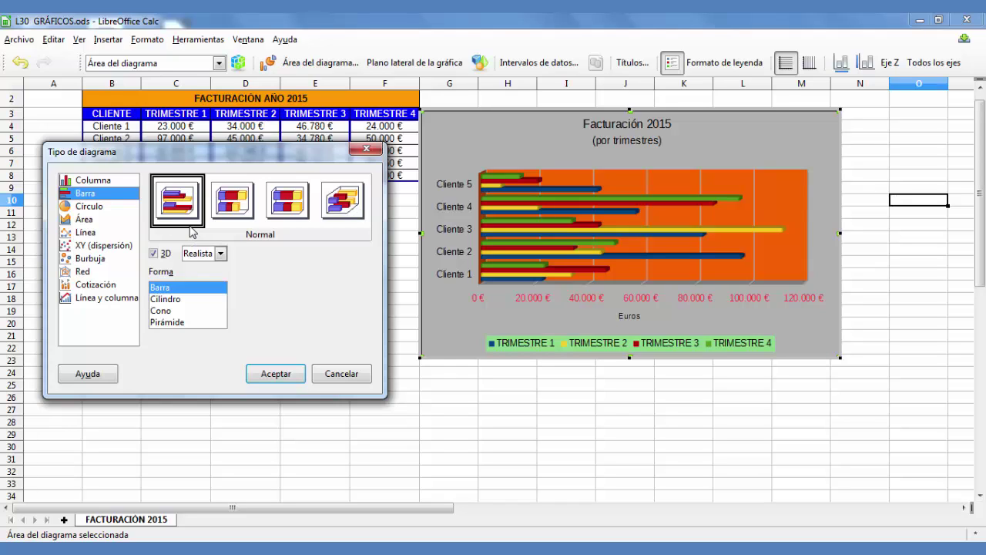
pyautogui.click(230, 215)
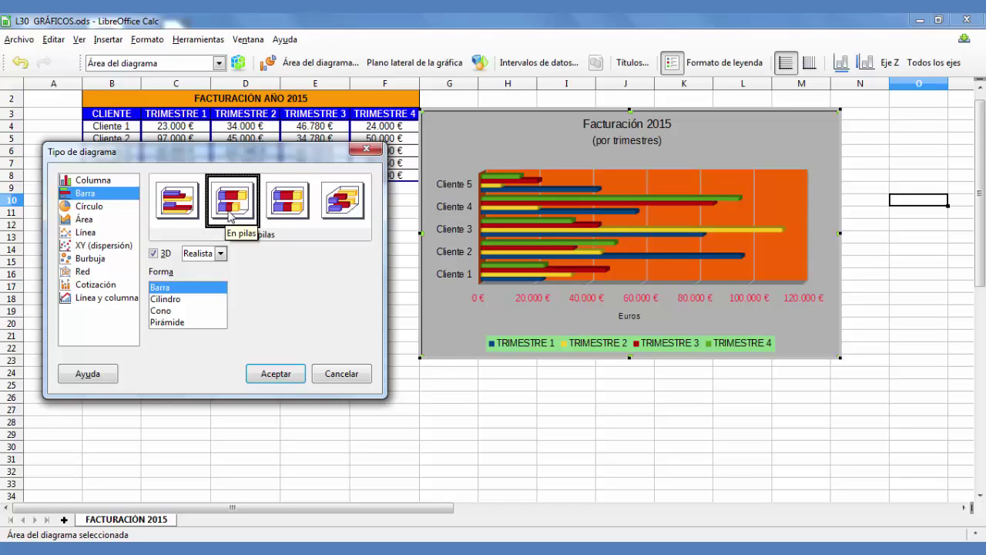
pyautogui.click(290, 219)
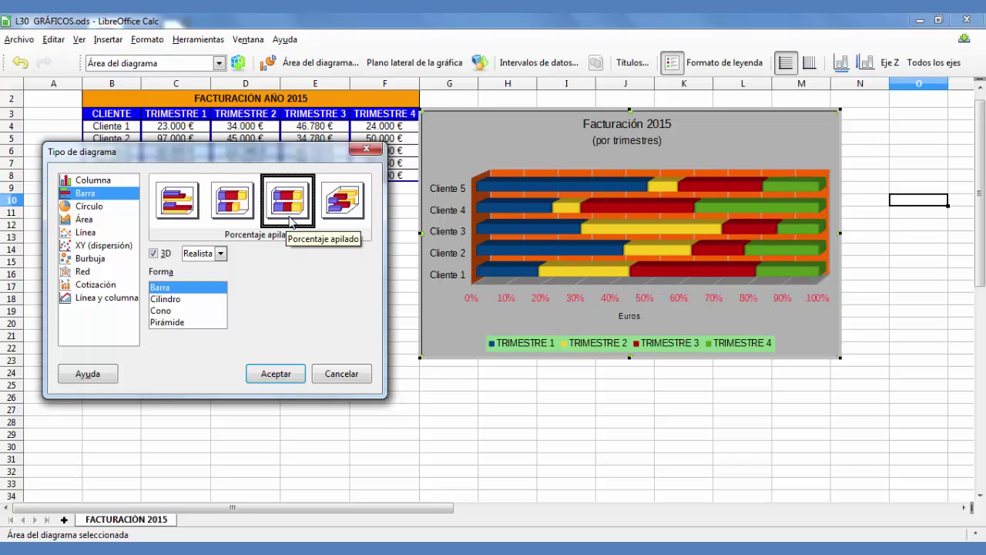
pyautogui.click(345, 213)
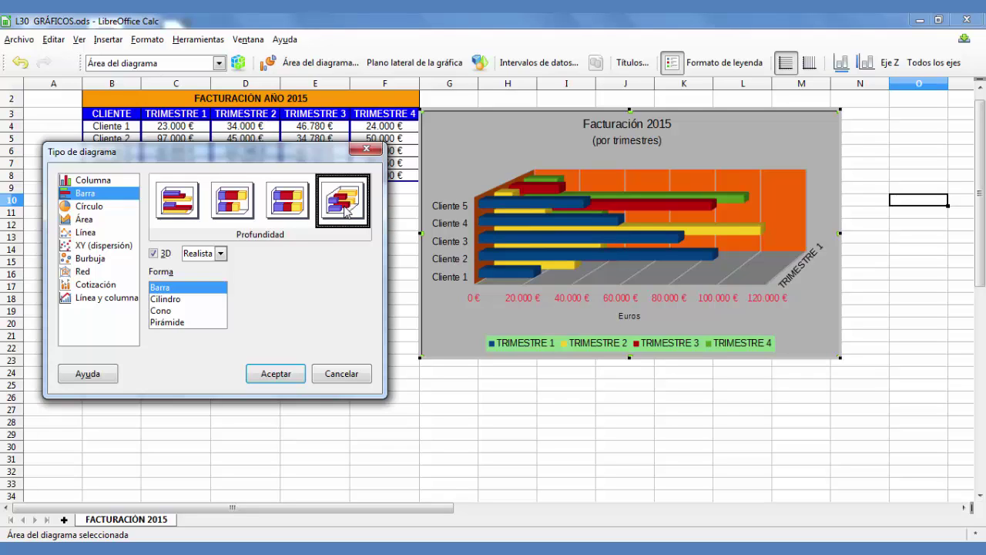
# Turn off the 3D look and convert the chart to a Normal Círculo chart
pyautogui.click(221, 255)
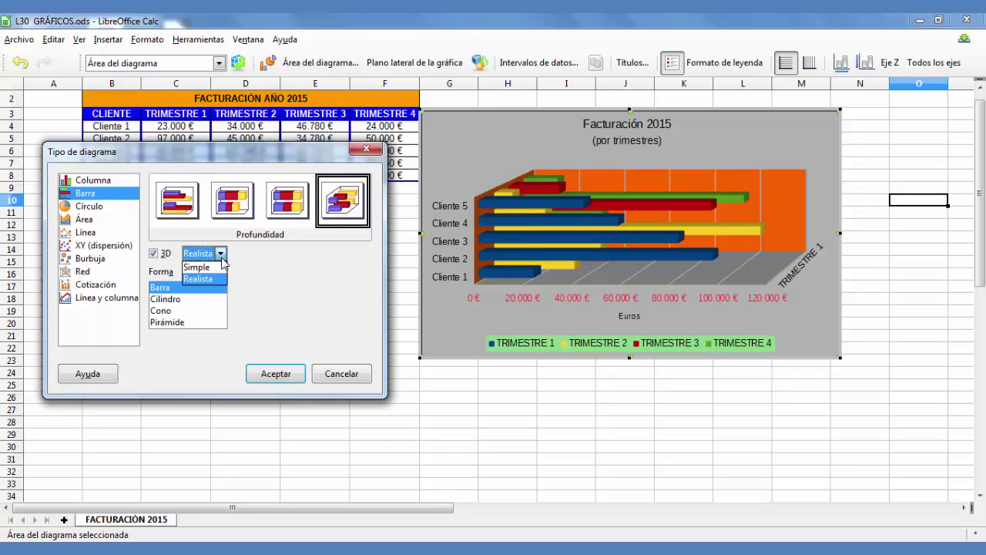
pyautogui.click(222, 262)
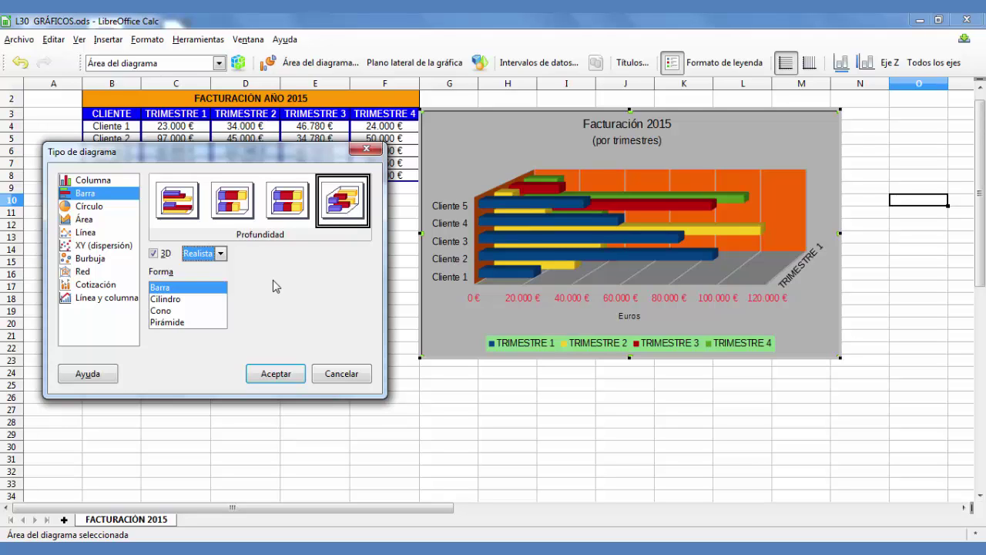
pyautogui.click(155, 254)
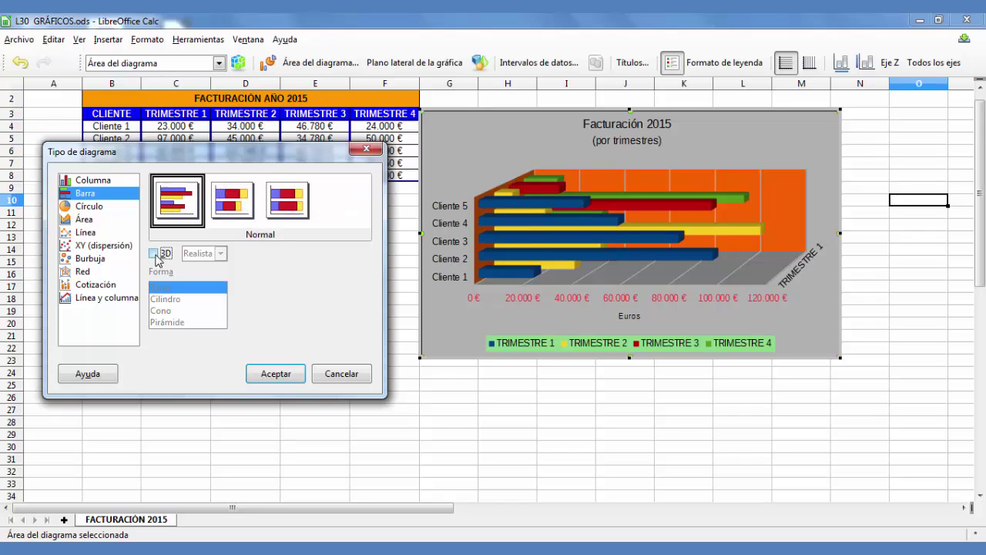
pyautogui.click(88, 206)
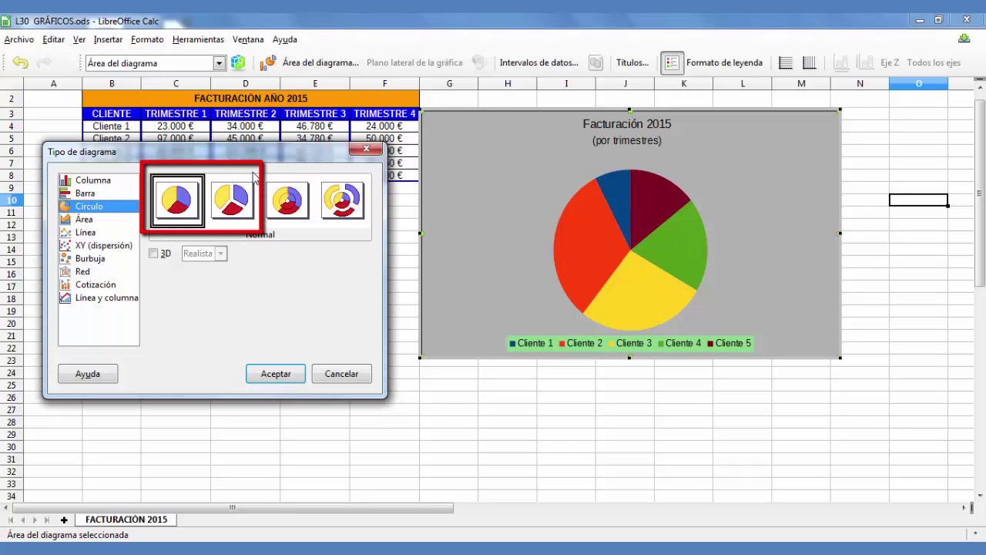
pyautogui.moveTo(249, 157); pyautogui.dragTo(251, 255)
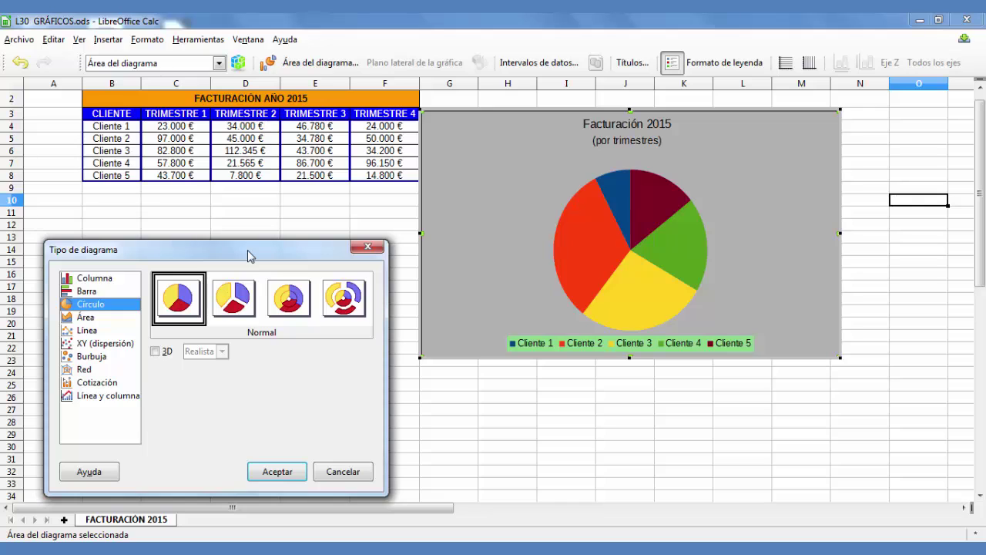
pyautogui.click(292, 475)
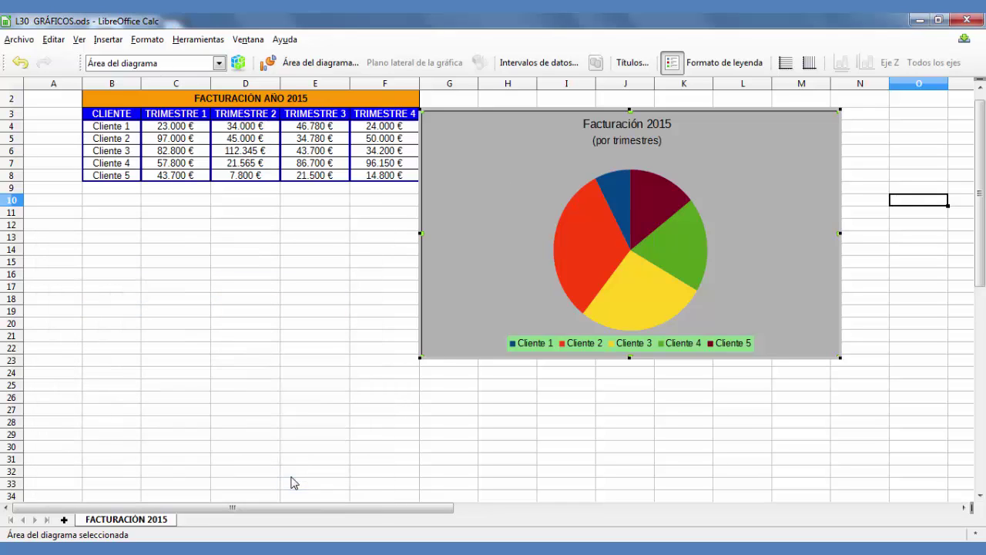
# Open the chart's data ranges and move the TRIMESTRE 3 series to the first place in the series order
pyautogui.click(529, 64)
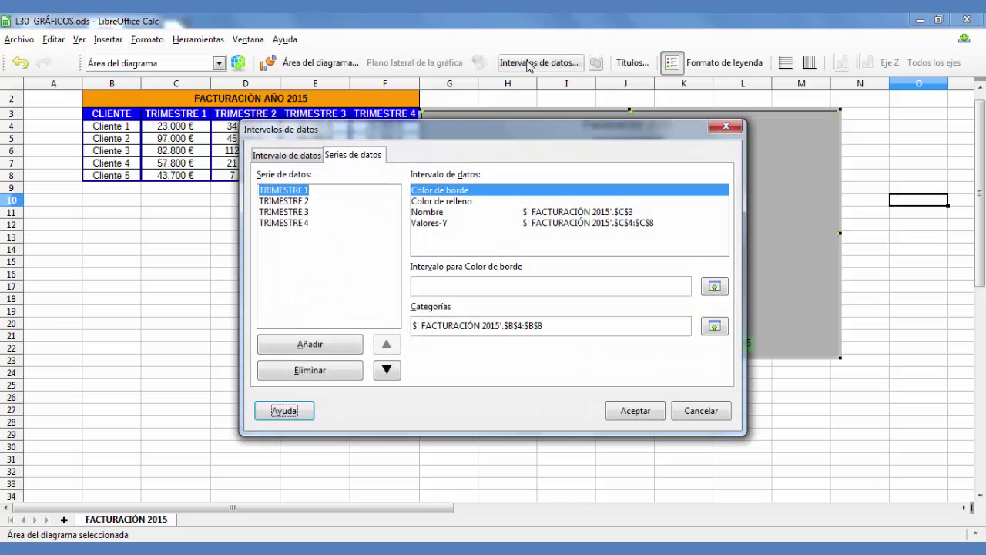
pyautogui.click(281, 213)
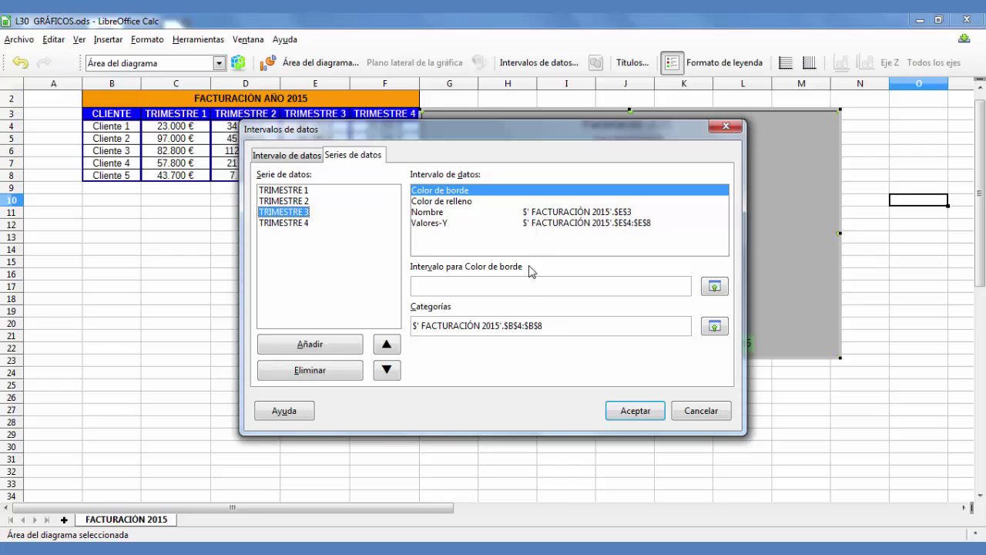
pyautogui.moveTo(513, 131); pyautogui.dragTo(285, 174)
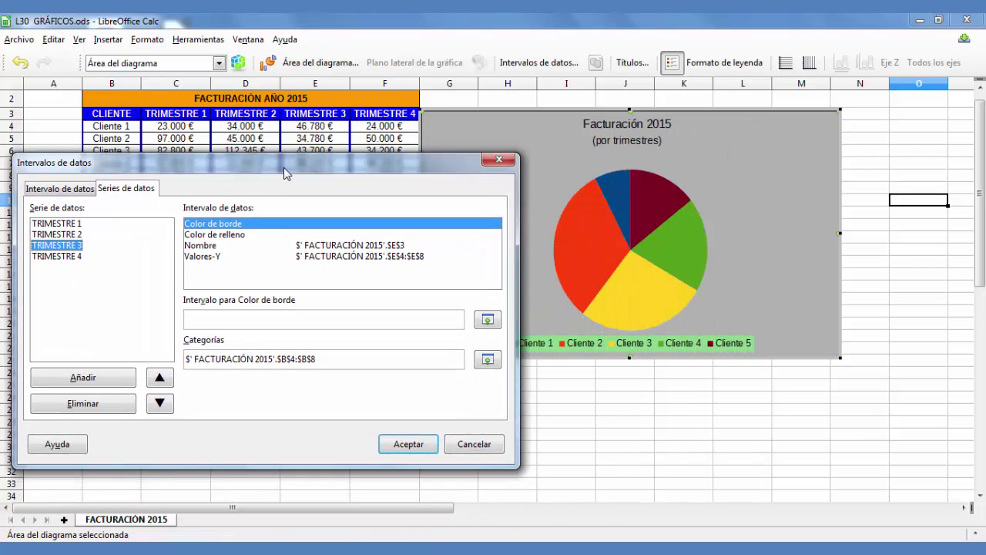
pyautogui.click(159, 377)
pyautogui.click(160, 377)
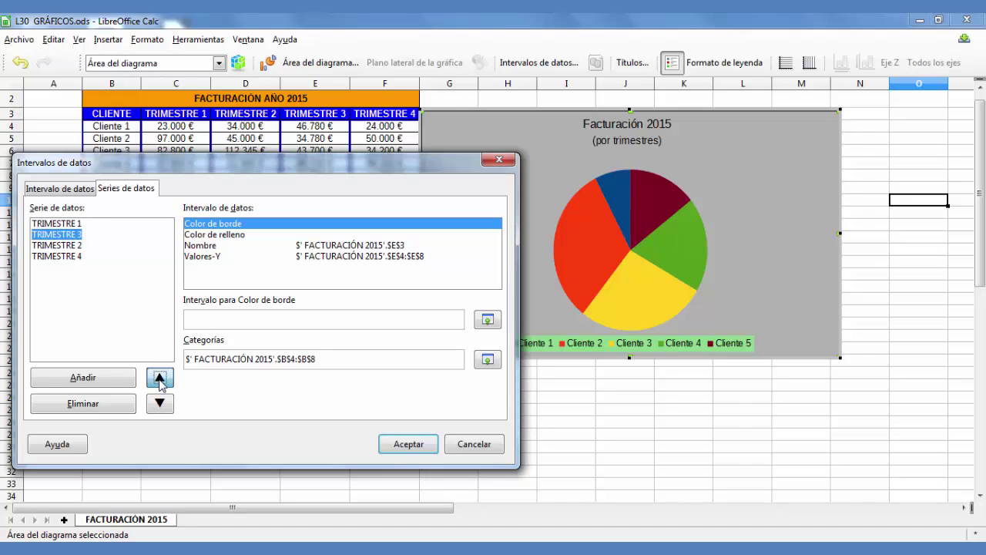
# Move the TRIMESTRE 2 series to the first place in the series order and apply it to the pie chart
pyautogui.click(55, 245)
pyautogui.click(159, 378)
pyautogui.click(160, 377)
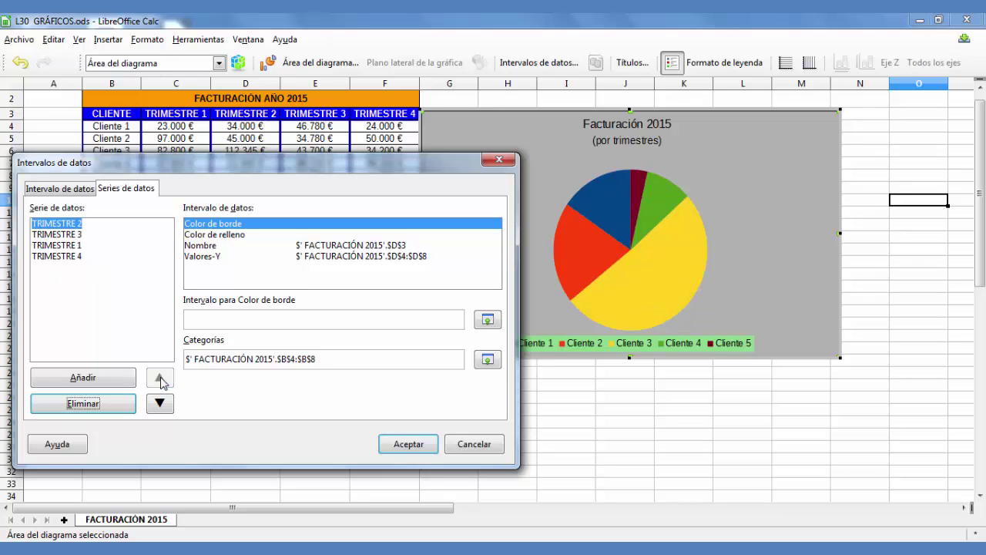
pyautogui.click(408, 443)
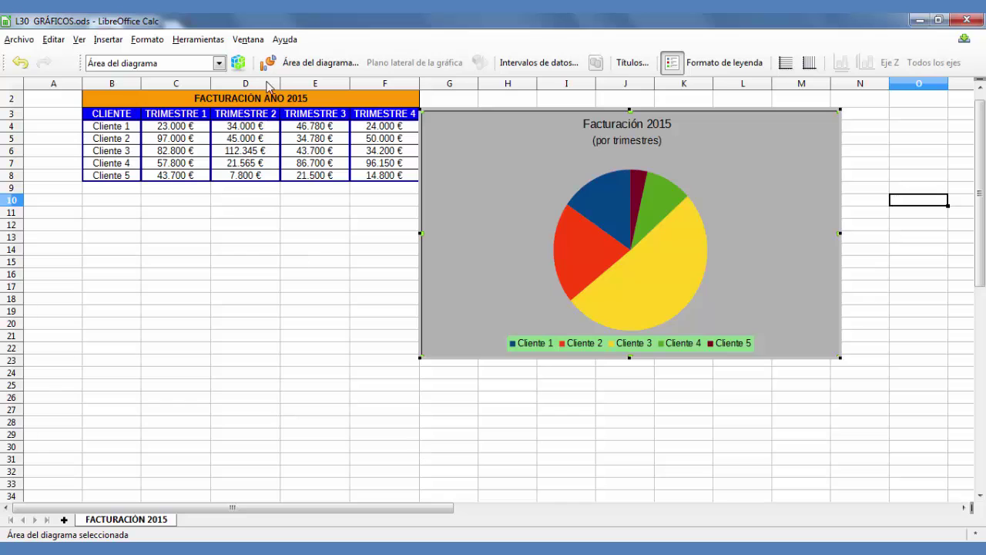
# Reopen the chart type settings clear of the chart and choose the Diagrama circular esparcido variant
pyautogui.click(266, 65)
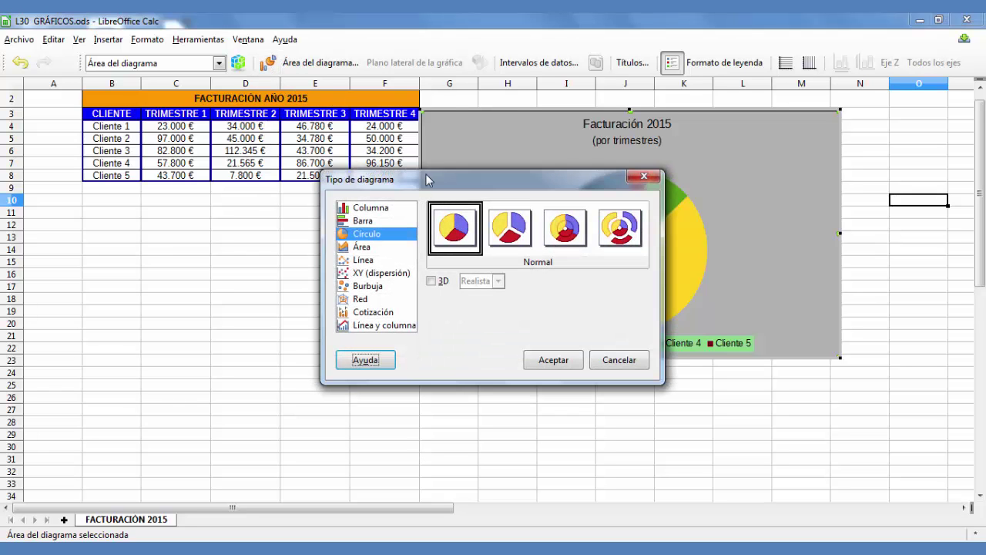
pyautogui.moveTo(413, 183); pyautogui.dragTo(158, 207)
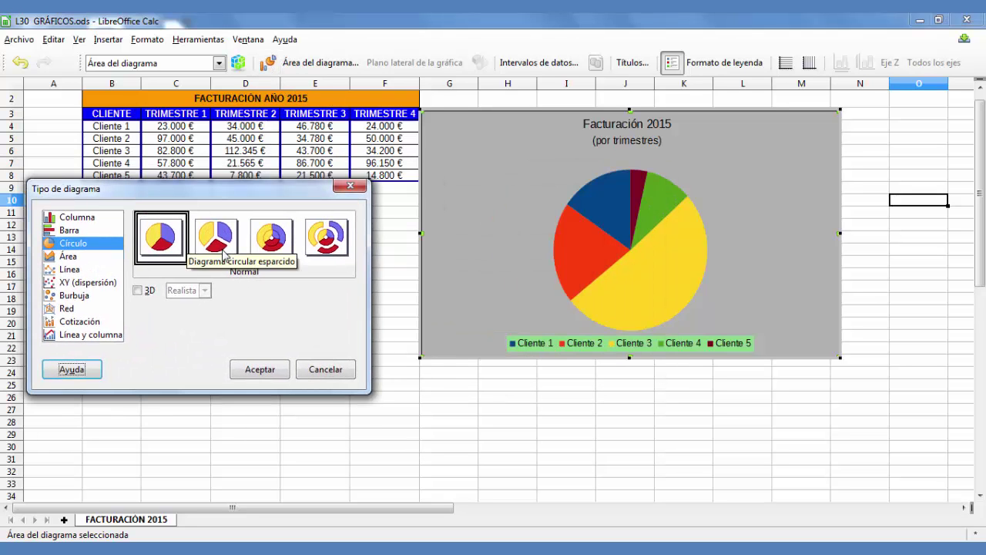
pyautogui.click(223, 254)
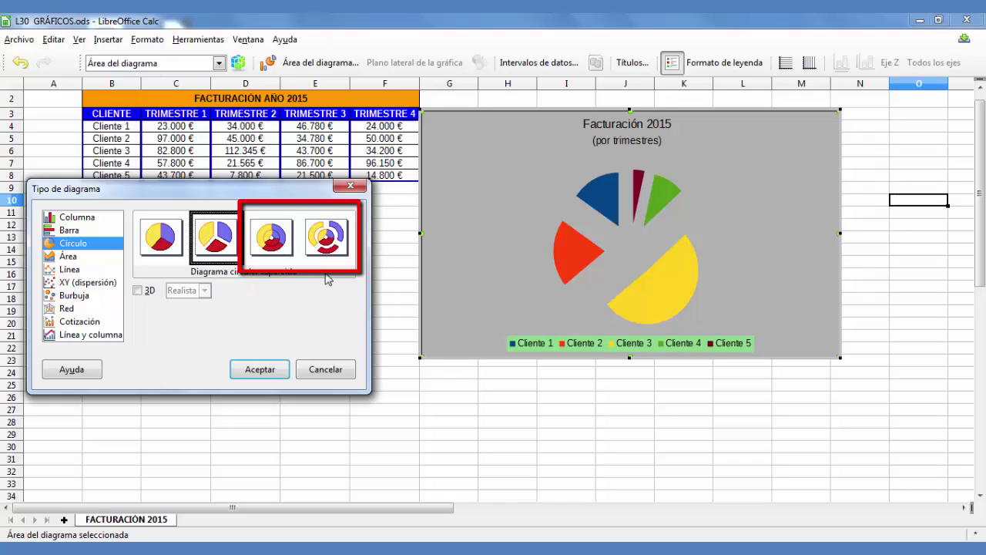
# Try the Anillo variant with the 3D look, and the Diagrama de anillos esparcido variant
pyautogui.click(271, 239)
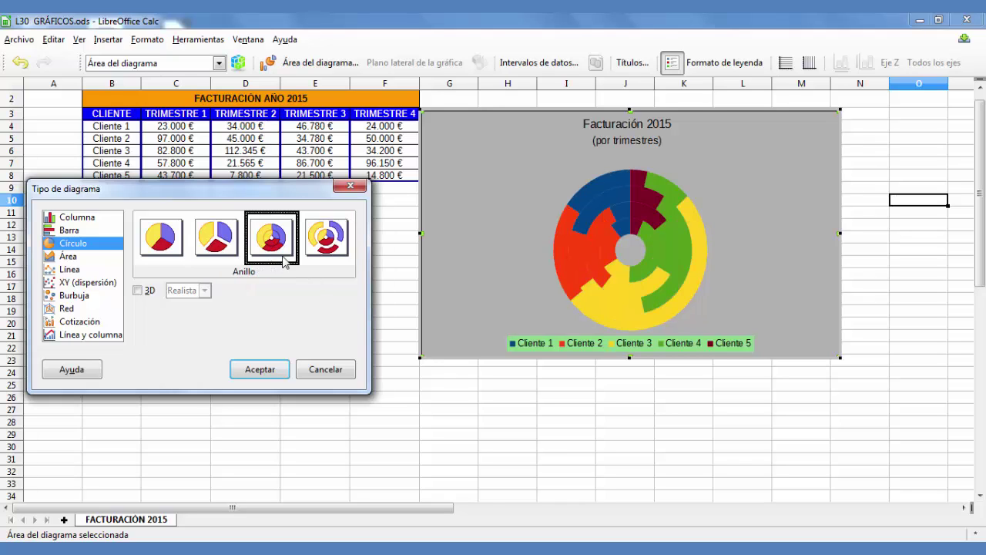
pyautogui.click(138, 292)
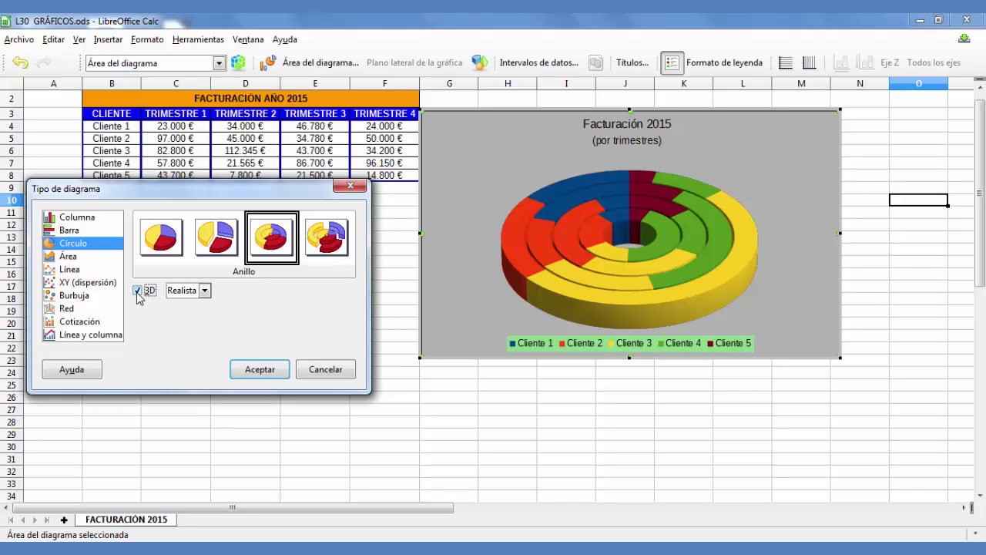
pyautogui.click(333, 235)
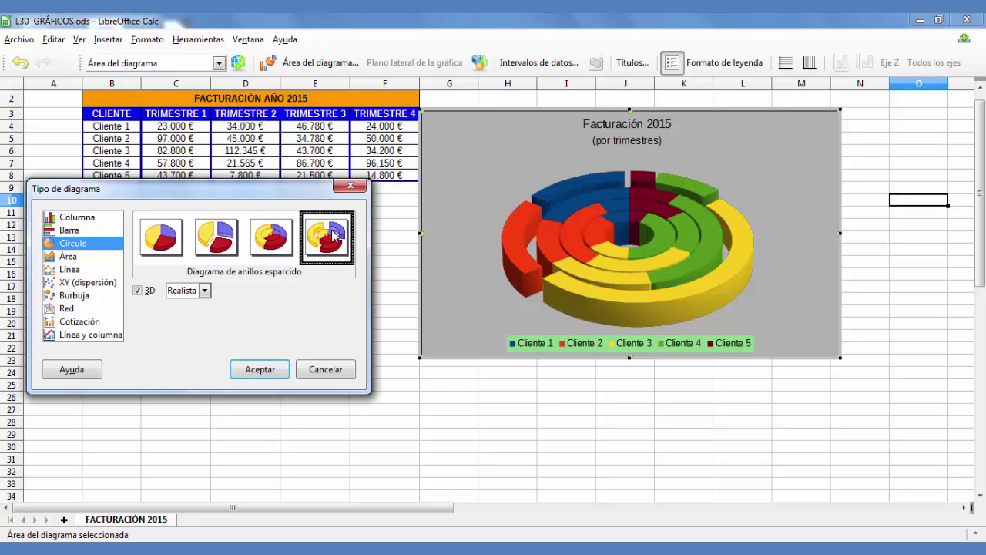
# Switch the chart type to Línea, try the Puntos y líneas variant and choose Solo líneas
pyautogui.click(71, 271)
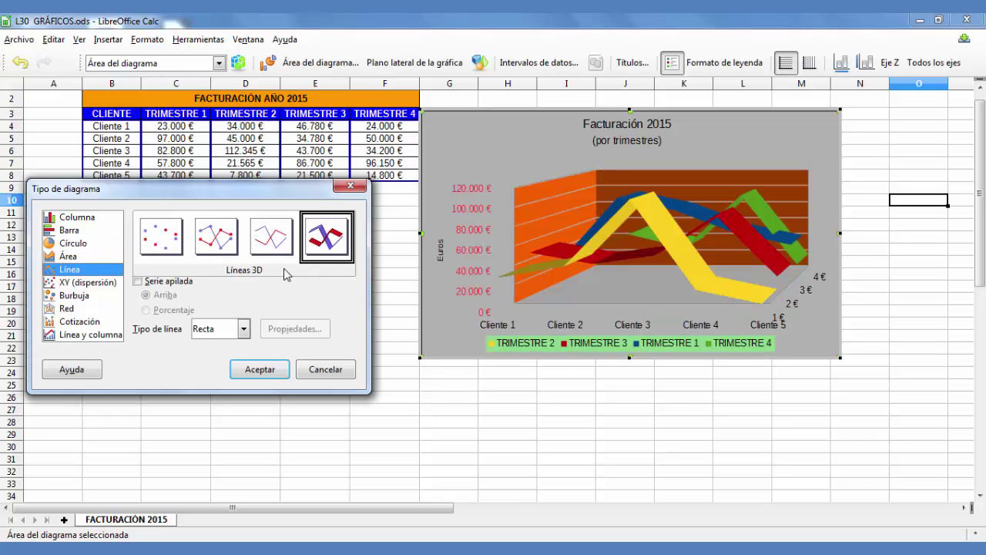
pyautogui.click(216, 243)
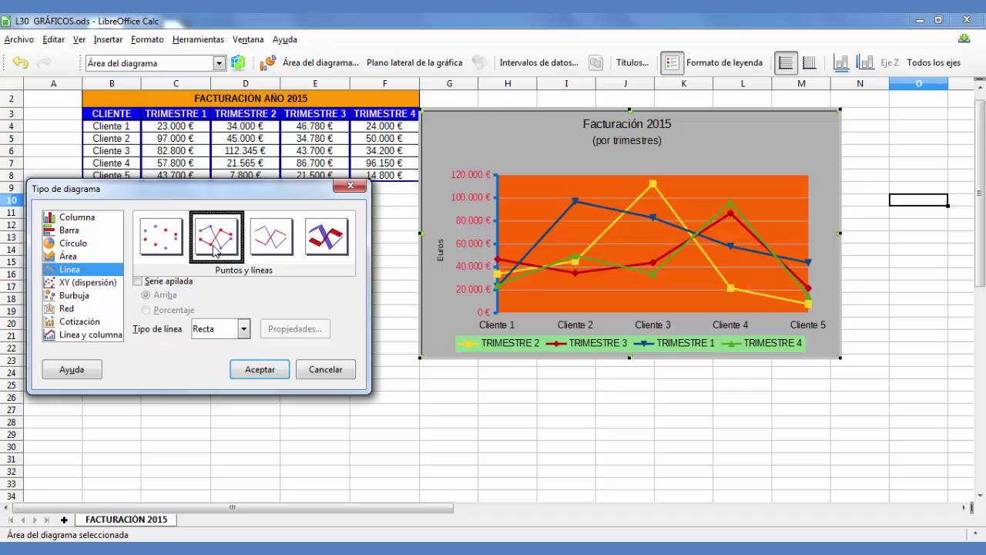
pyautogui.click(272, 251)
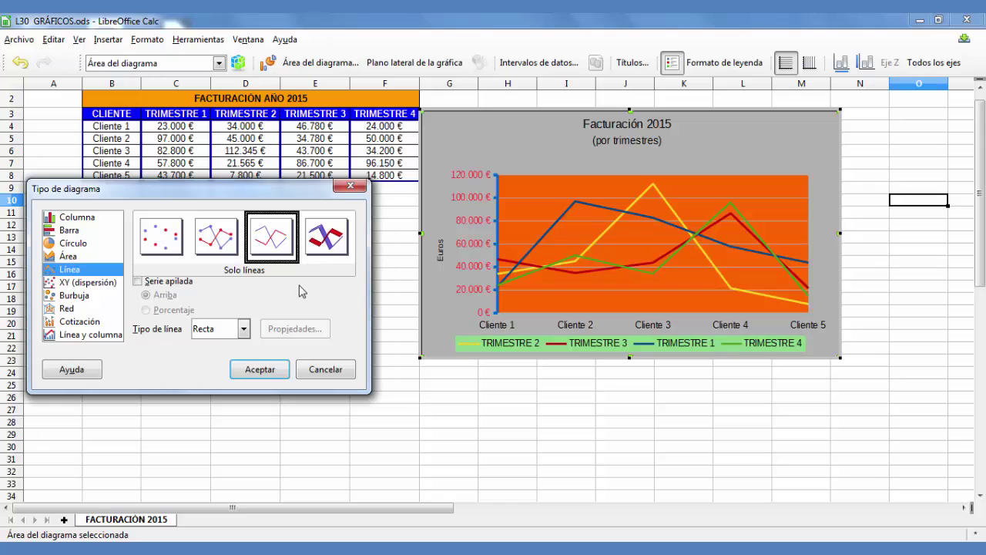
# Try the Suavizado and Escalonada line types on the line chart, and set the line type back to Recta
pyautogui.click(244, 329)
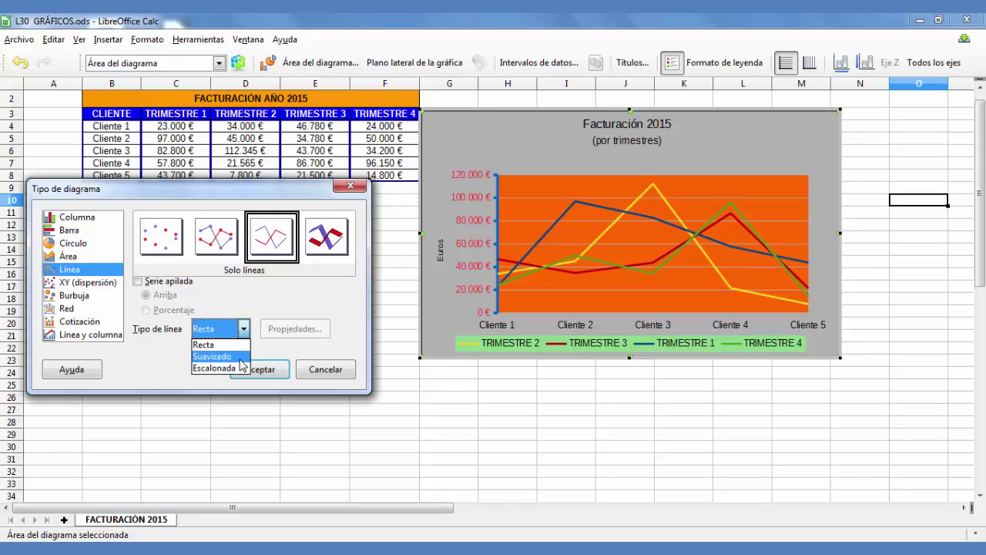
pyautogui.click(240, 357)
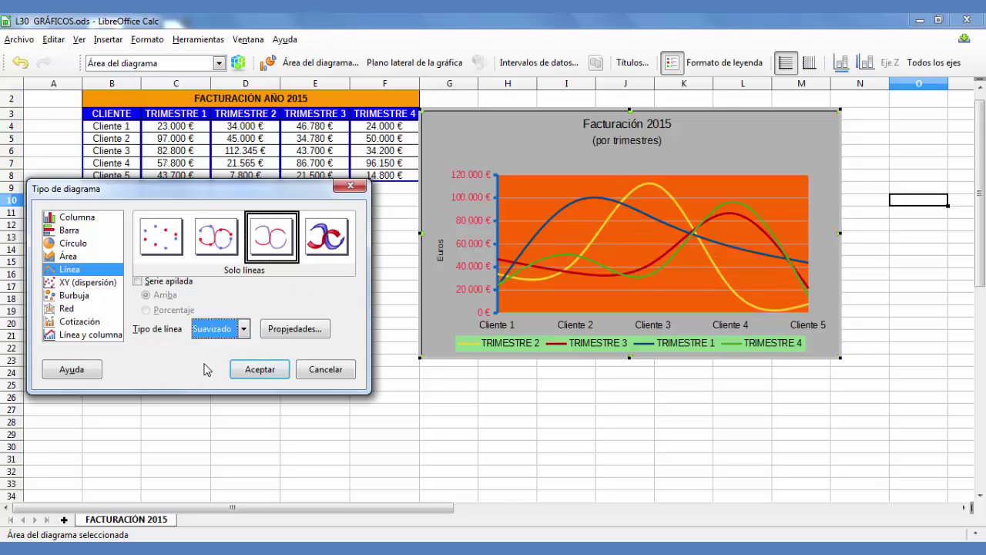
pyautogui.click(246, 332)
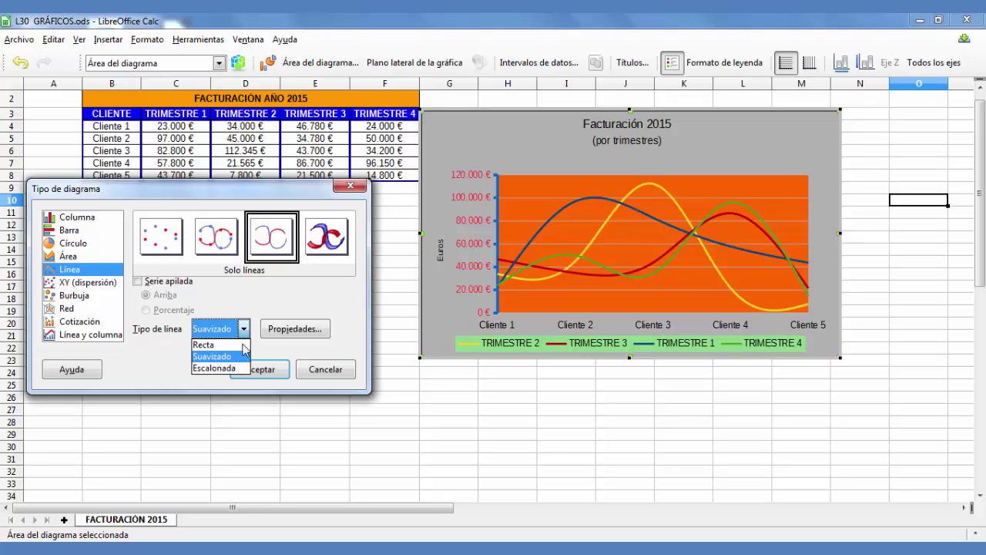
pyautogui.click(223, 368)
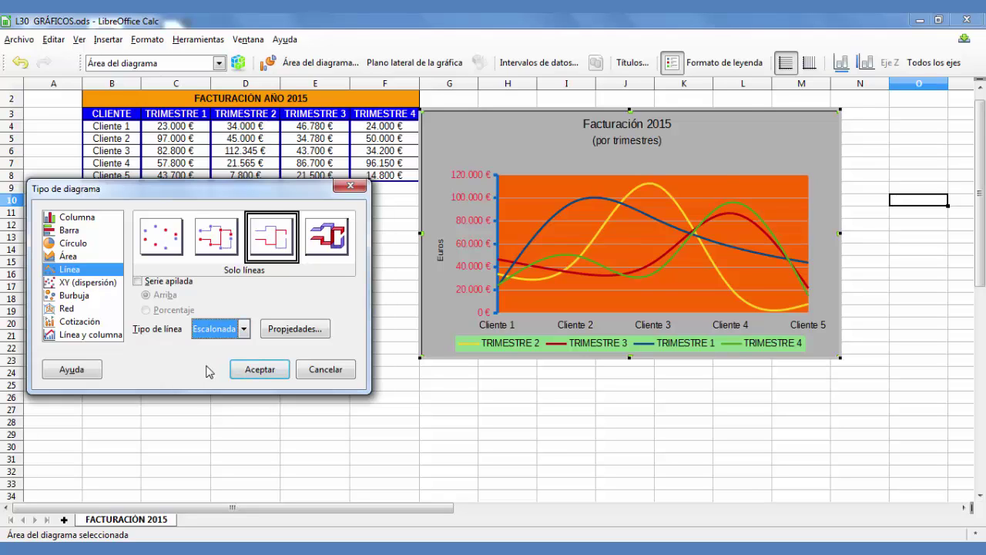
pyautogui.click(244, 328)
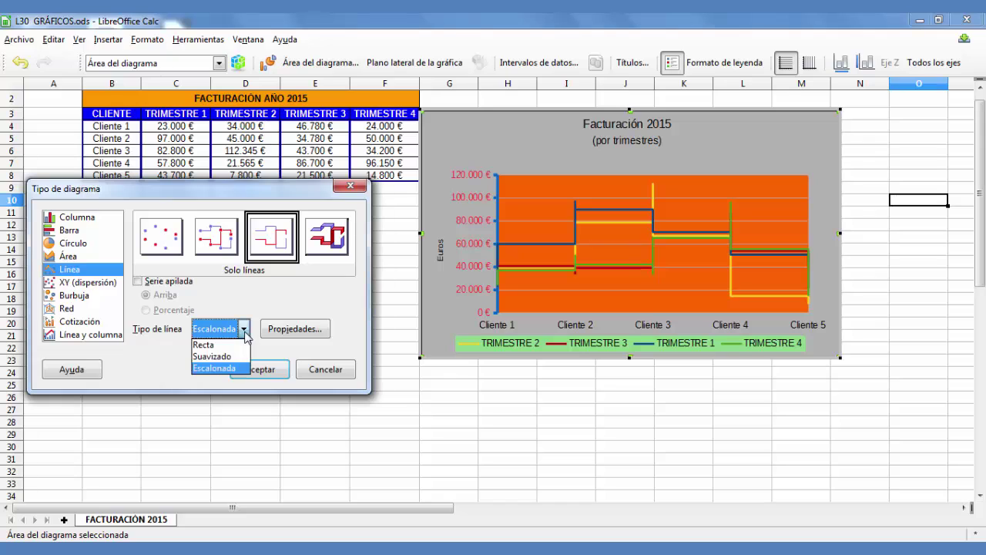
pyautogui.click(237, 346)
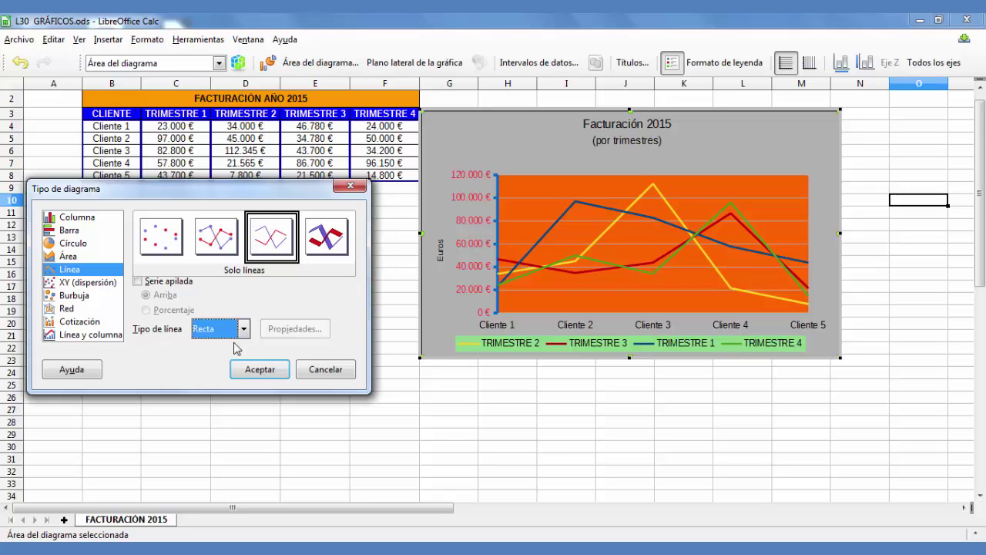
# Try stacking the series with the Arriba and Porcentaje options, turn stacking off and apply the line chart
pyautogui.moveTo(225, 192); pyautogui.dragTo(235, 220)
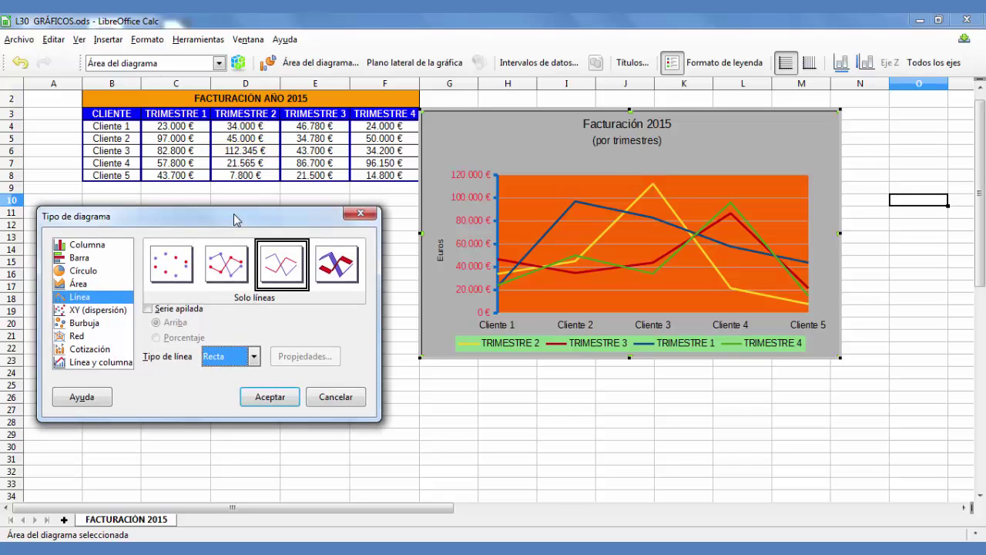
pyautogui.click(153, 312)
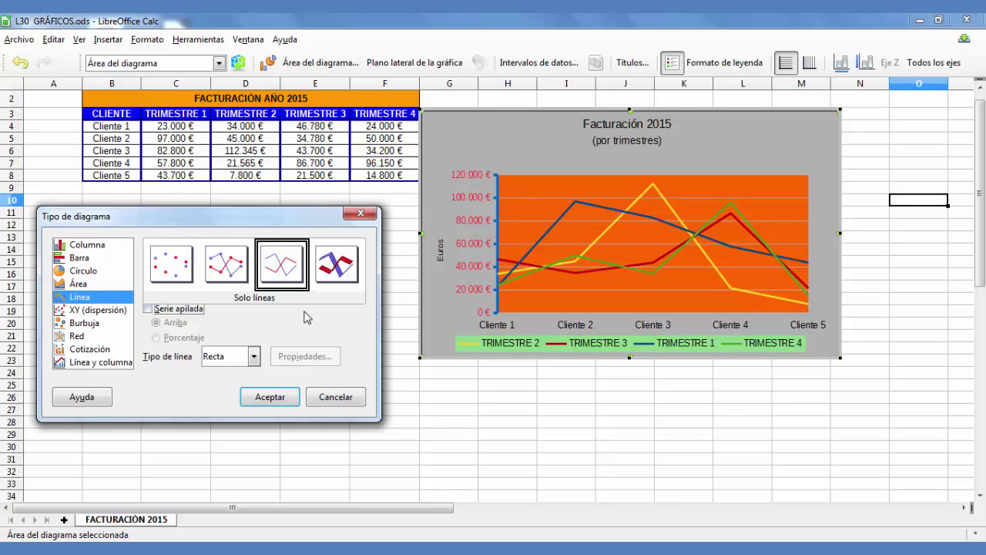
pyautogui.click(149, 310)
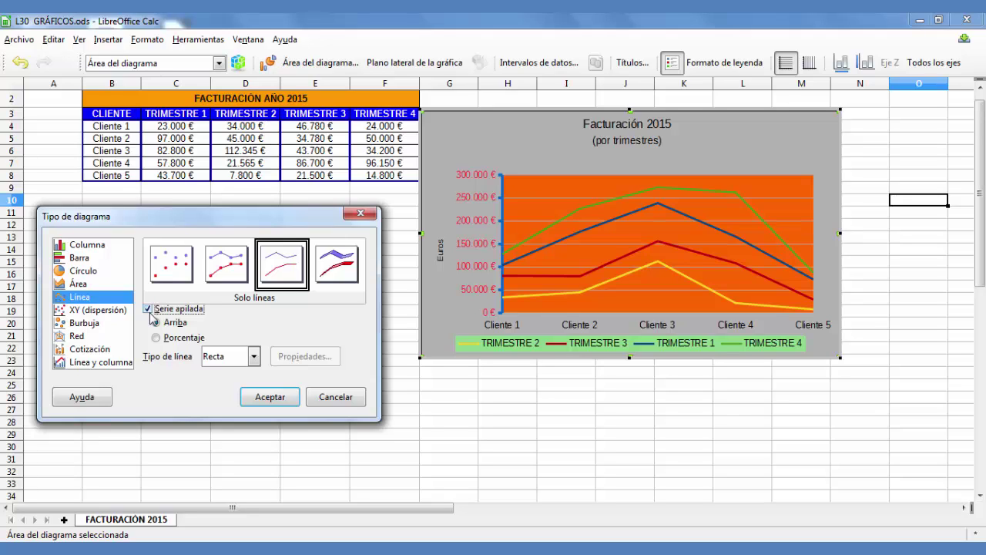
pyautogui.click(158, 338)
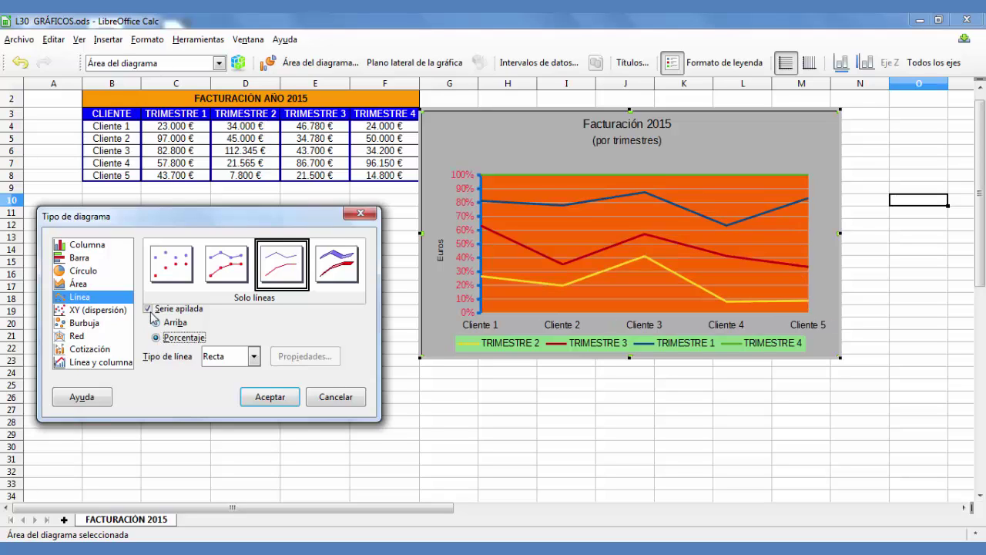
pyautogui.click(147, 309)
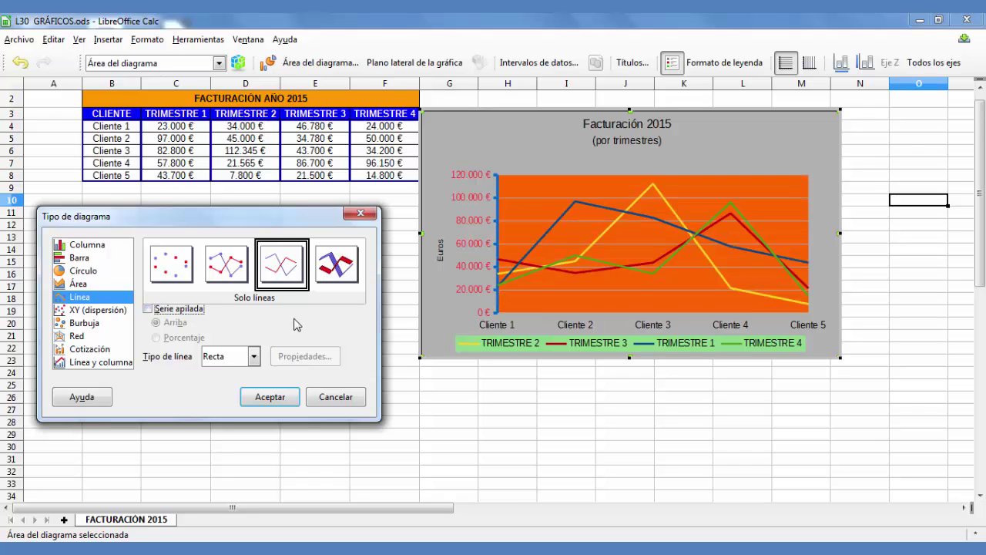
pyautogui.click(272, 397)
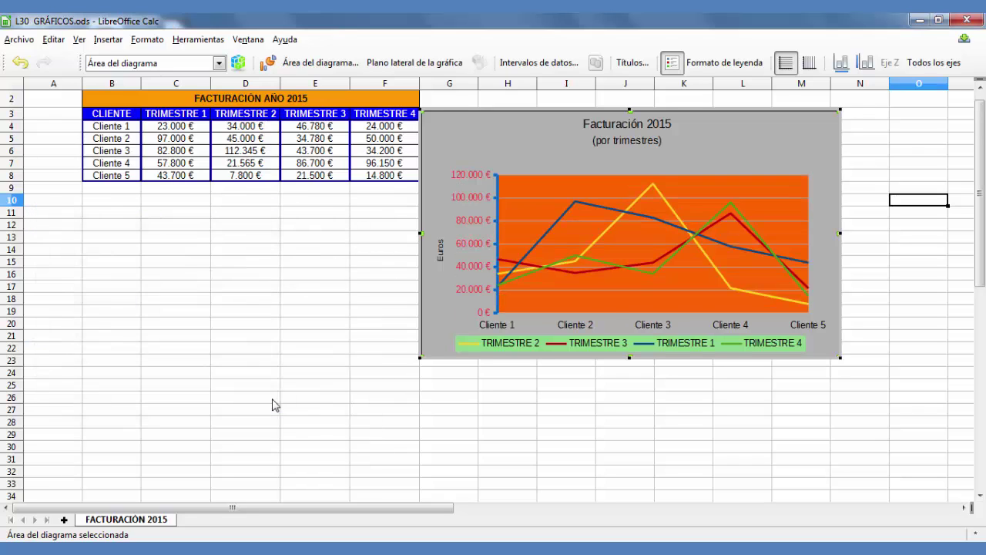
# Reorder the chart's data series as TRIMESTRE 1, TRIMESTRE 2, TRIMESTRE 3, TRIMESTRE 4 and apply the order
pyautogui.click(527, 63)
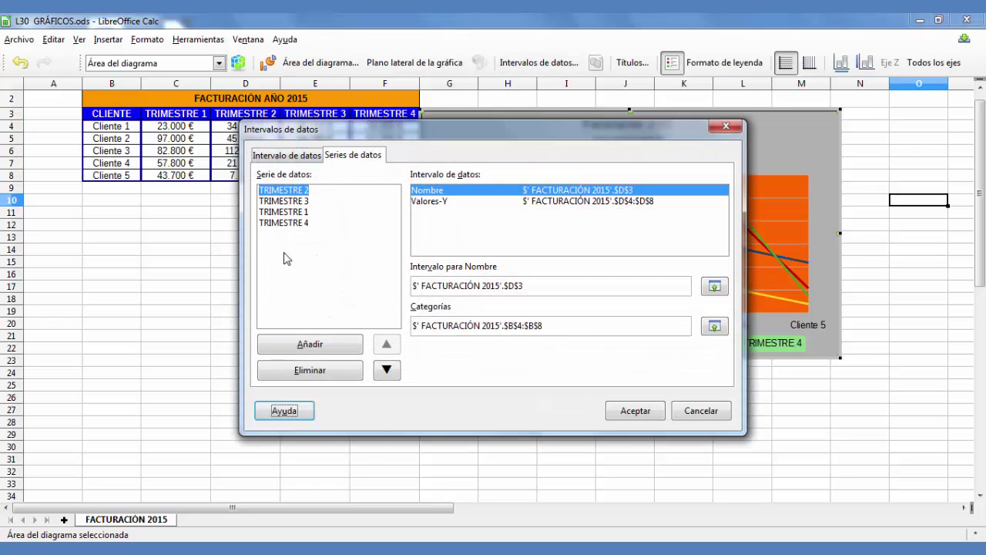
pyautogui.click(387, 370)
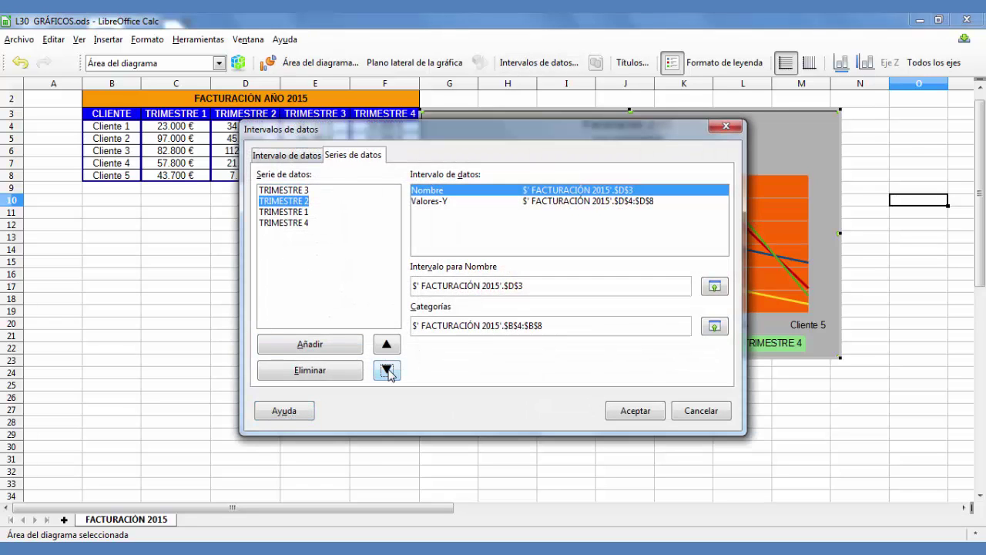
pyautogui.click(299, 212)
pyautogui.click(386, 345)
pyautogui.click(387, 345)
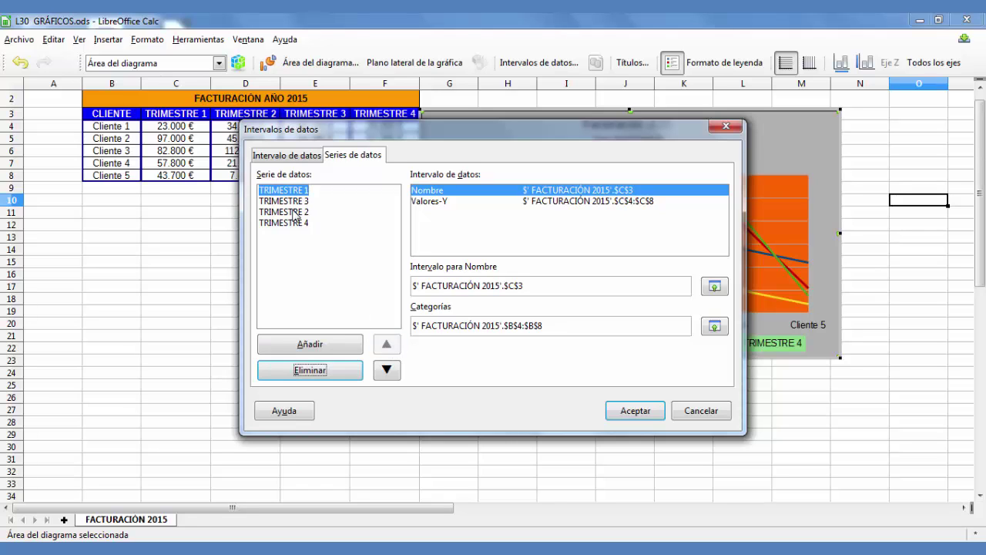
pyautogui.click(296, 212)
pyautogui.click(387, 344)
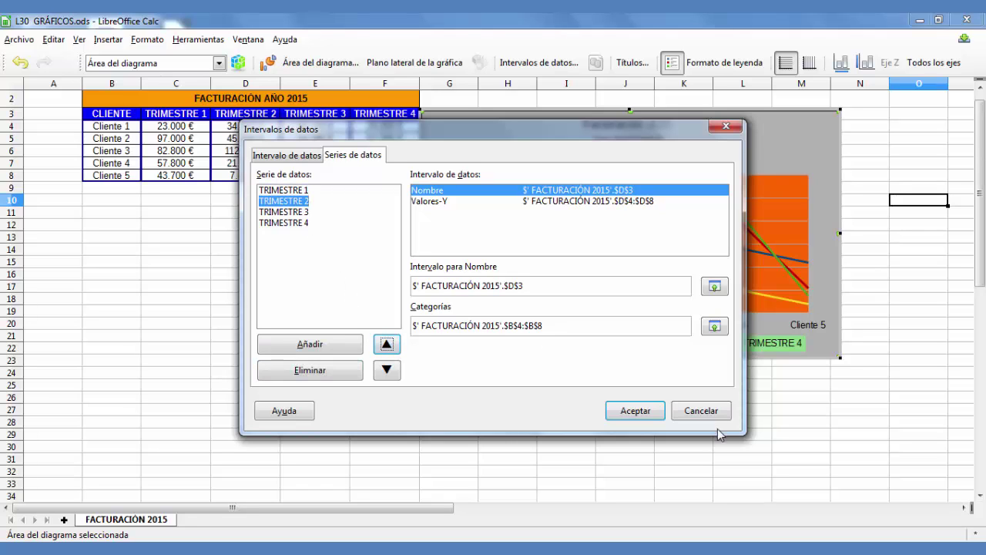
pyautogui.click(635, 411)
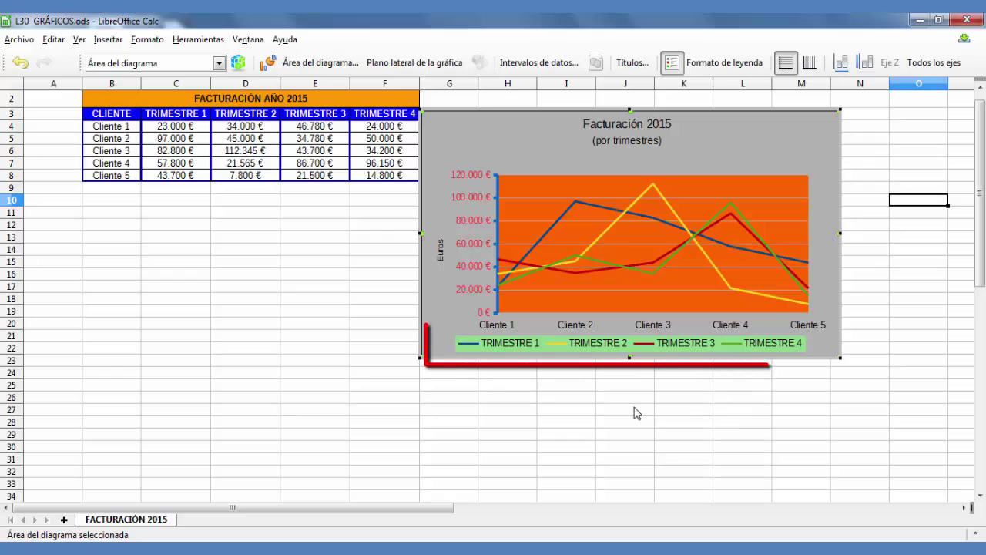